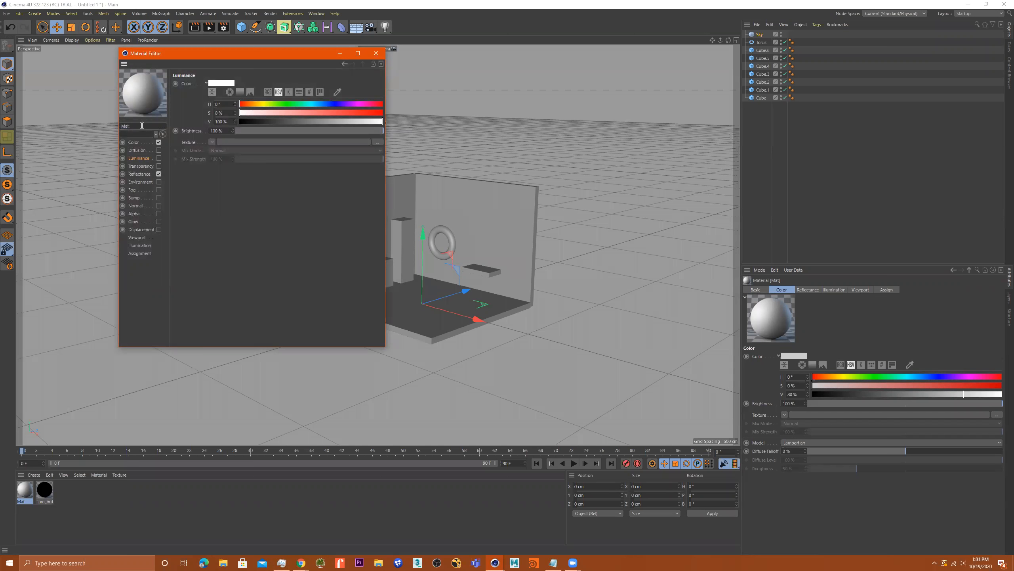
- Name the new material Mat_LUM and disable its Color and Reflectance channels
key("Return")
left_click(158, 142)
left_click(159, 174)
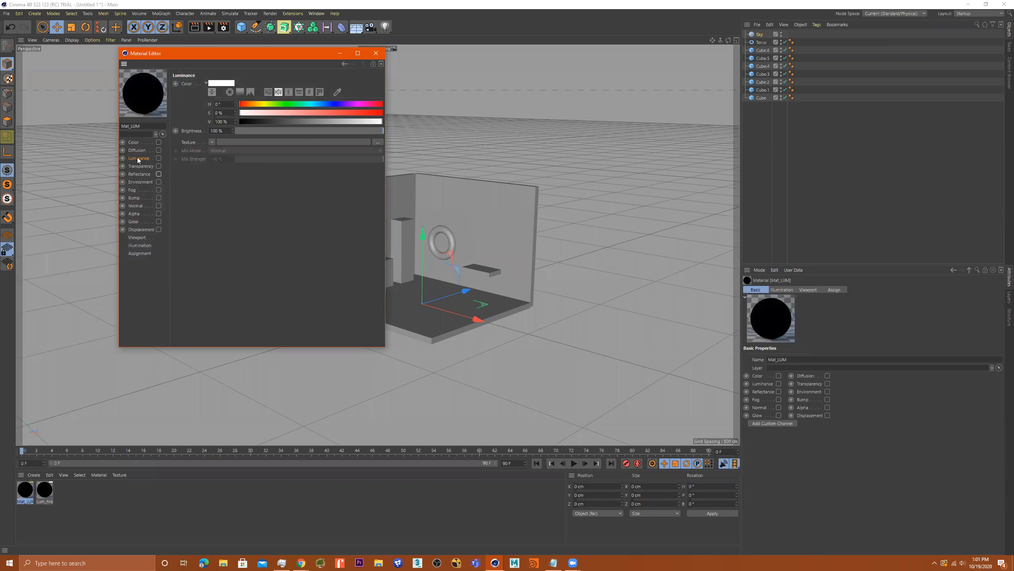
- Load pond_bridge_night_2k as Mat_LUM's luminance texture without copying the image to the project location
left_click(376, 142)
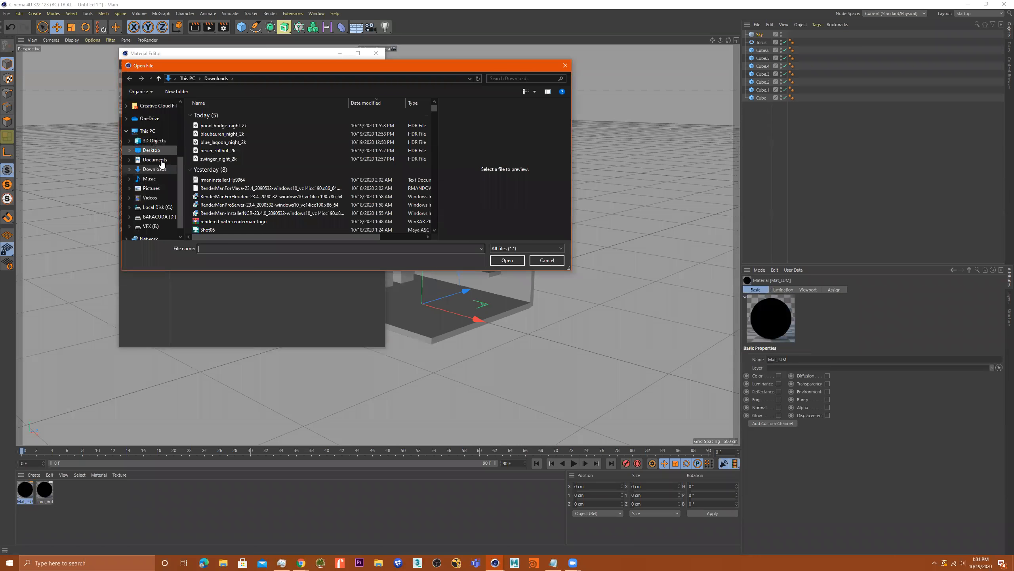
double_click(226, 126)
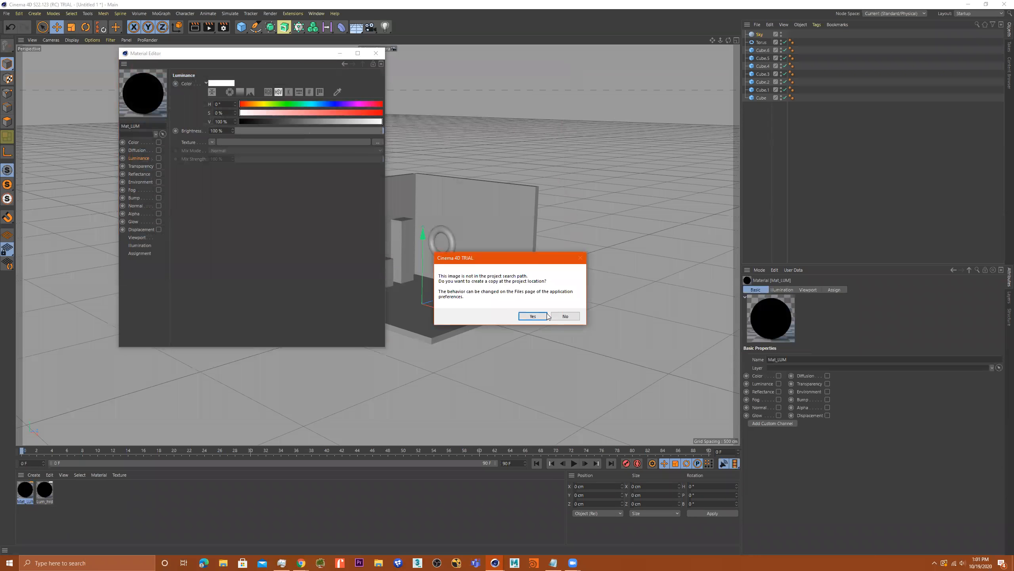
left_click(566, 315)
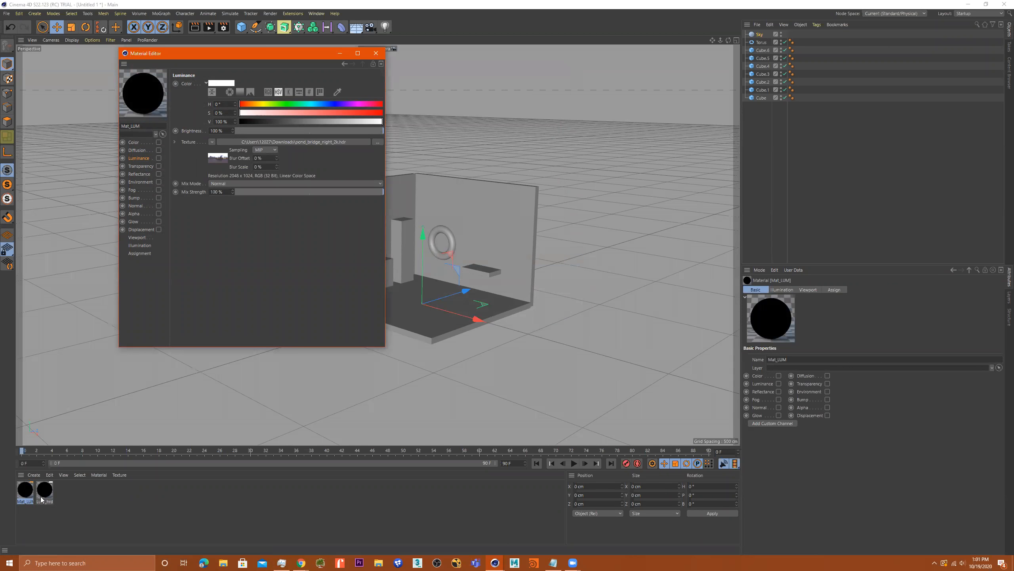
- Load pond_bridge_night_2k as the luminance texture with a copy at the project location, and enable the Luminance channel
left_click(376, 141)
double_click(209, 126)
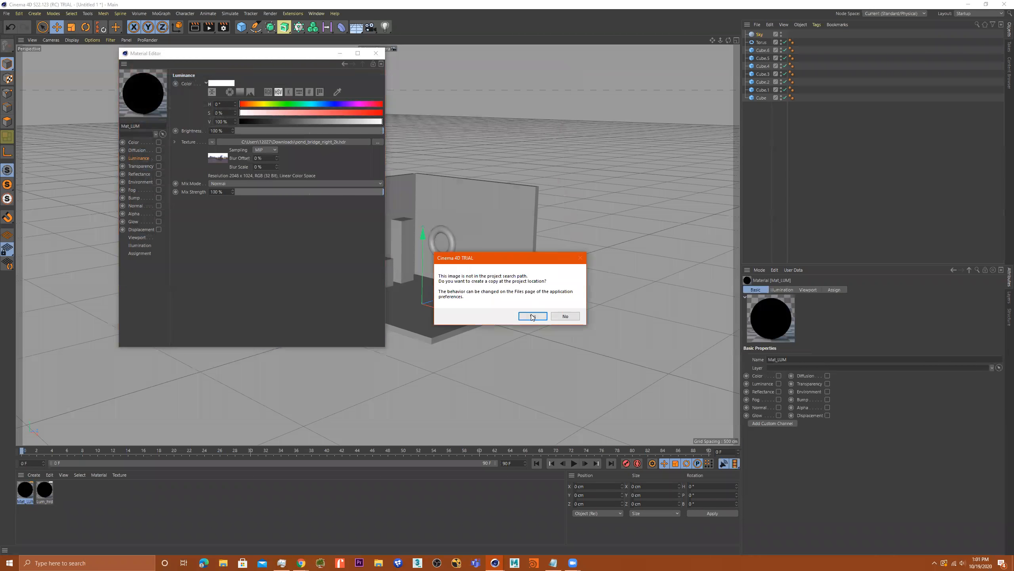
left_click(533, 315)
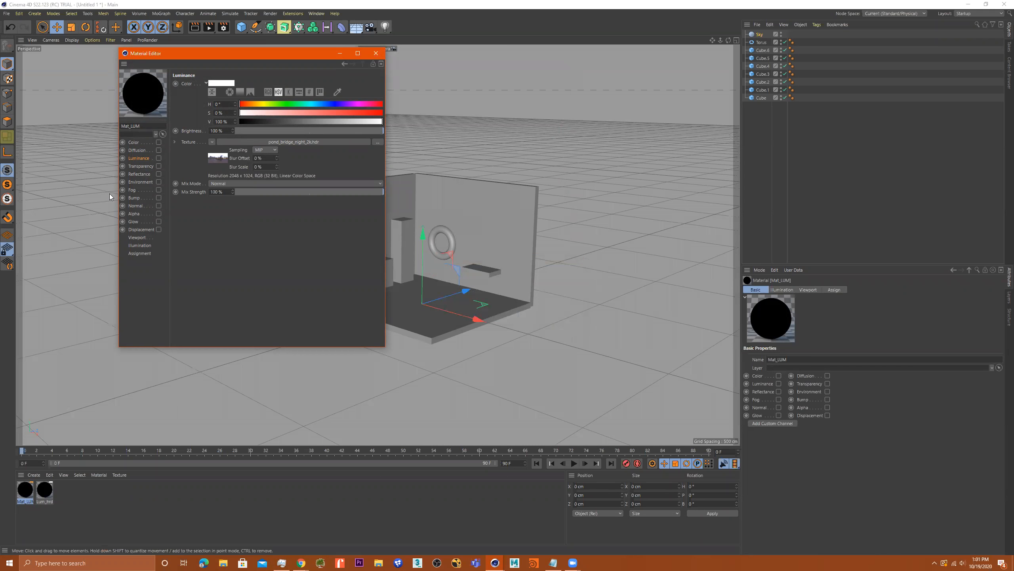
left_click(159, 158)
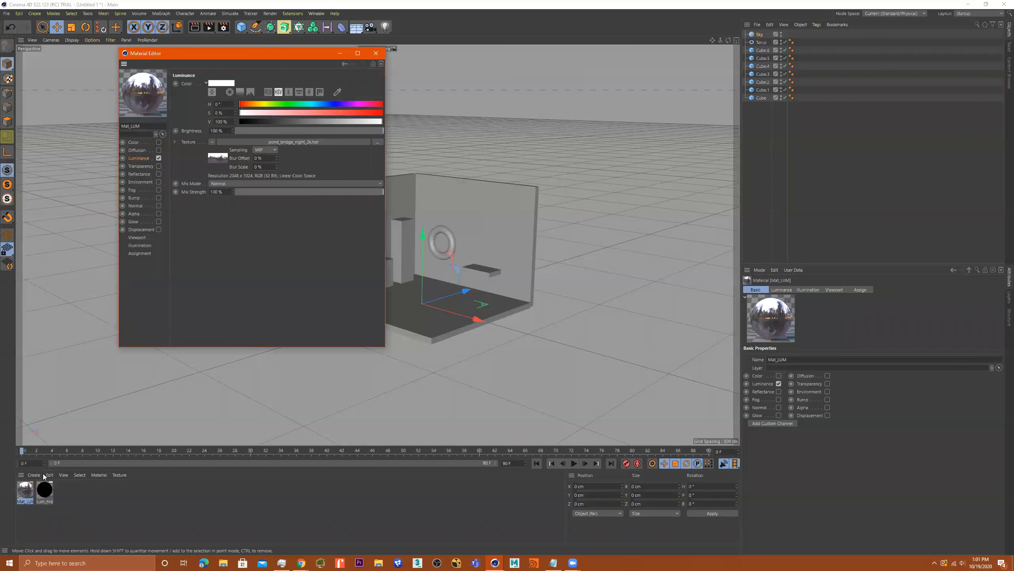
- Assign Mat_LUM to the Sky object and set the material's viewport texture preview size to 2048x2048
left_click(471, 234)
left_click_drag(471, 234, 761, 35)
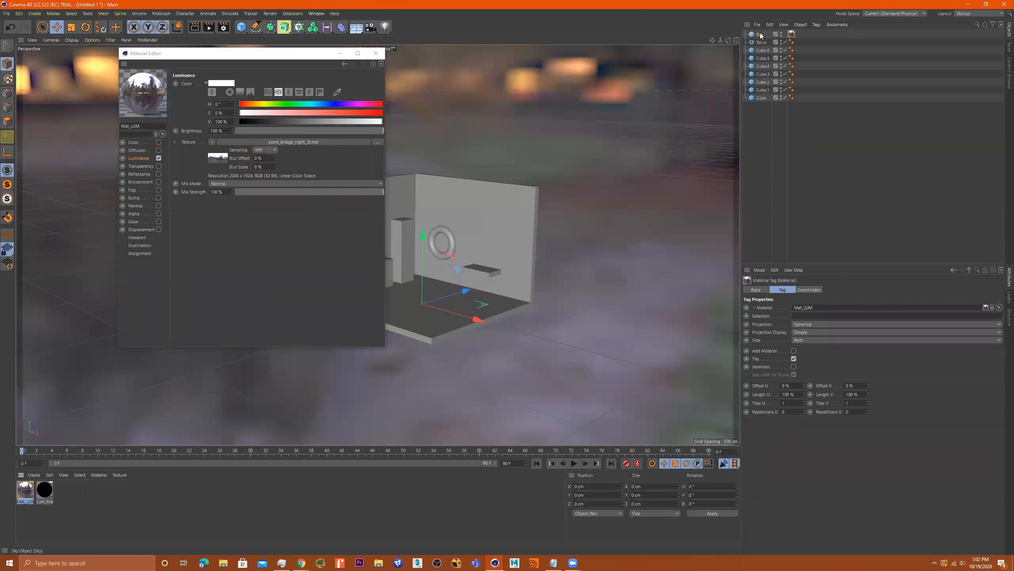
left_click(142, 238)
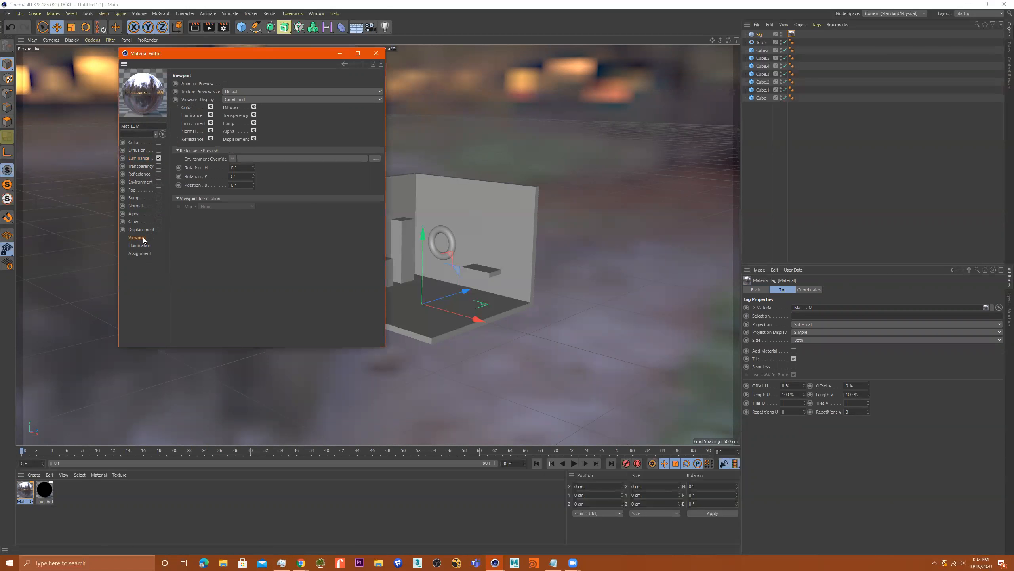
left_click(247, 90)
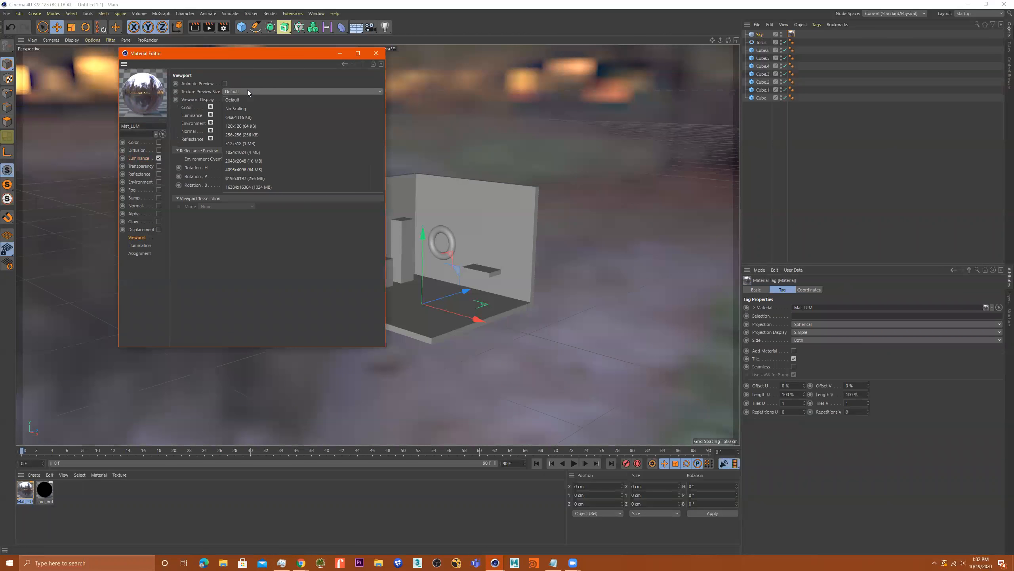
left_click(255, 160)
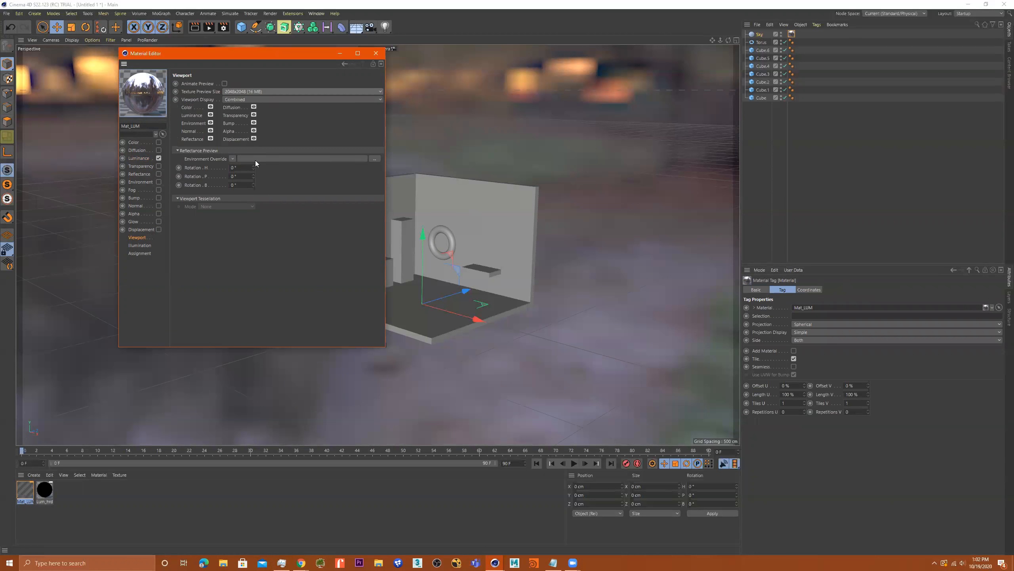
left_click(375, 54)
- Add a plane under the room and stretch it to about 3180 cm wide and 4064 cm high
left_click_drag(460, 160, 789, 164, "alt")
left_click_drag(377, 244, 285, 211, "alt")
left_click_drag(358, 198, 379, 174, "alt")
right_click_drag(349, 170, 441, 196, "alt")
middle_click_drag(441, 195, 336, 79, "alt")
scroll(367, 130, "down", 1)
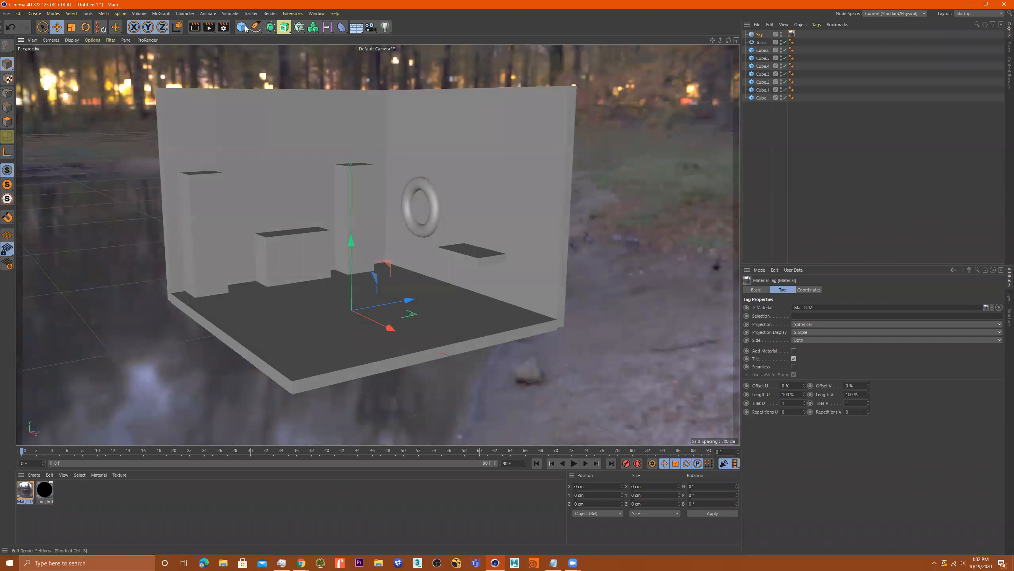
left_click(242, 27)
left_click(309, 52)
left_click_drag(405, 335, 671, 457)
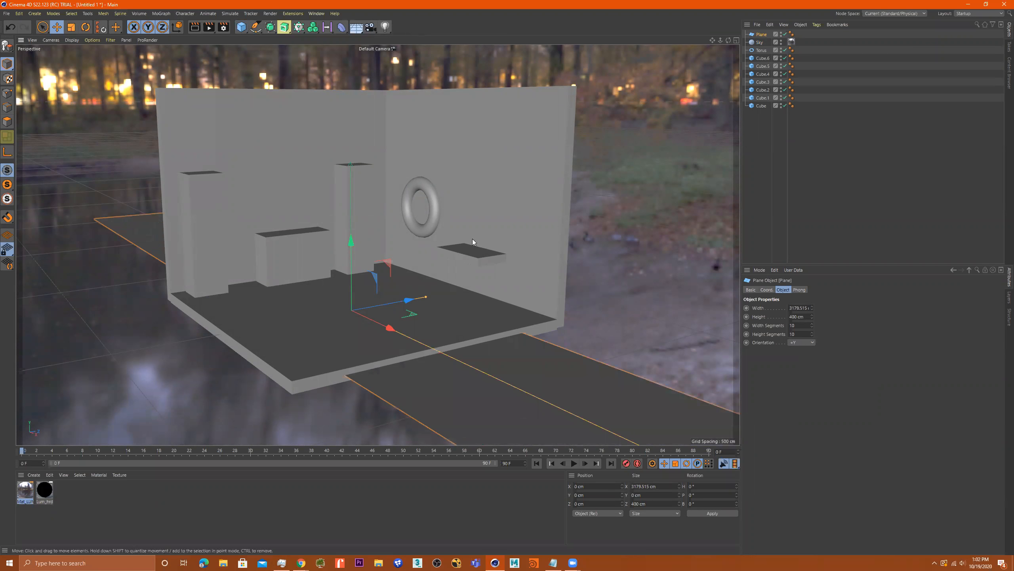
left_click_drag(426, 296, 272, 385)
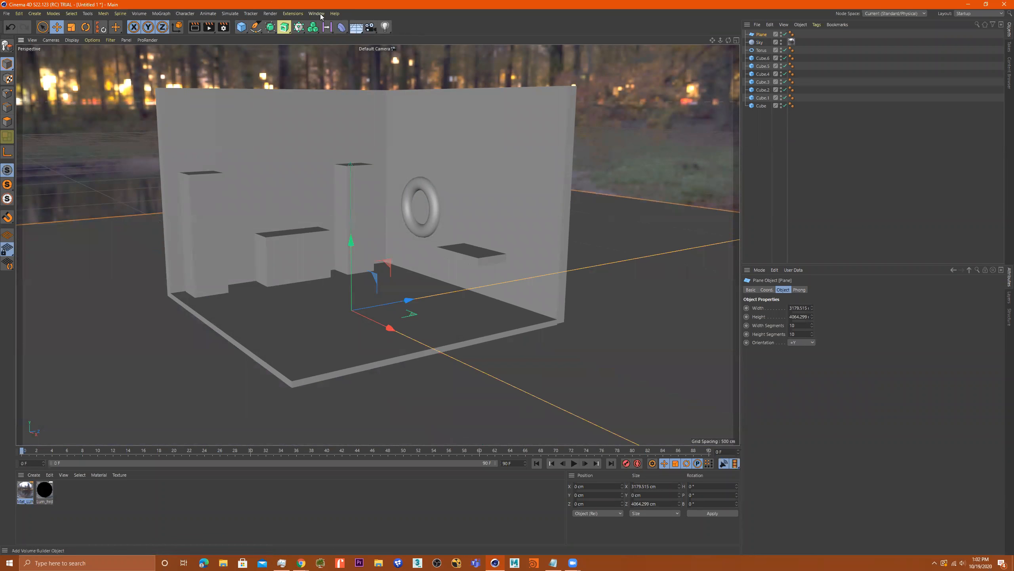
- Test-render the current view in the Picture Viewer and set the renderer to Physical
left_click(209, 27)
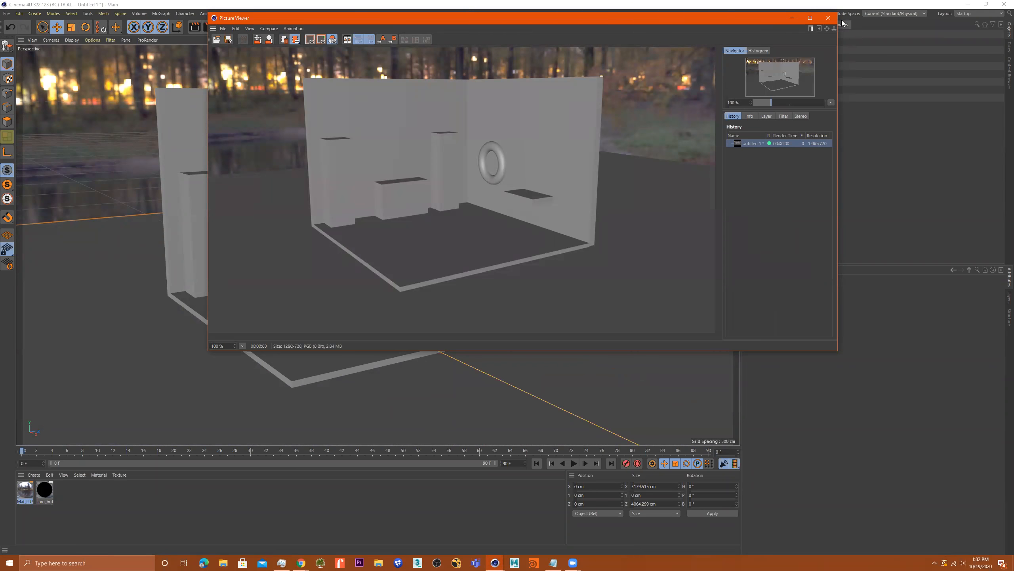
left_click(828, 17)
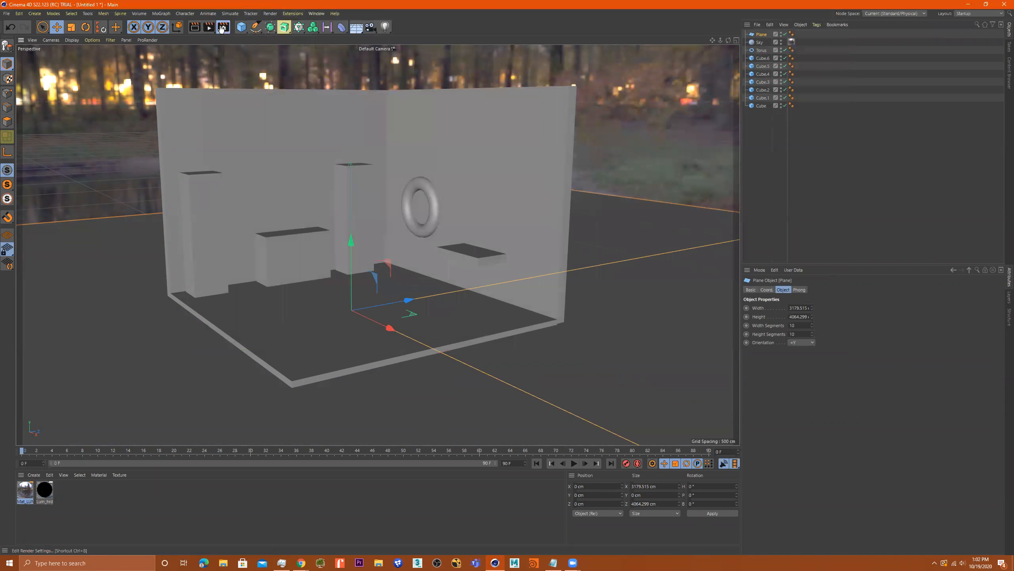
left_click(218, 28)
left_click(261, 41)
left_click(264, 58)
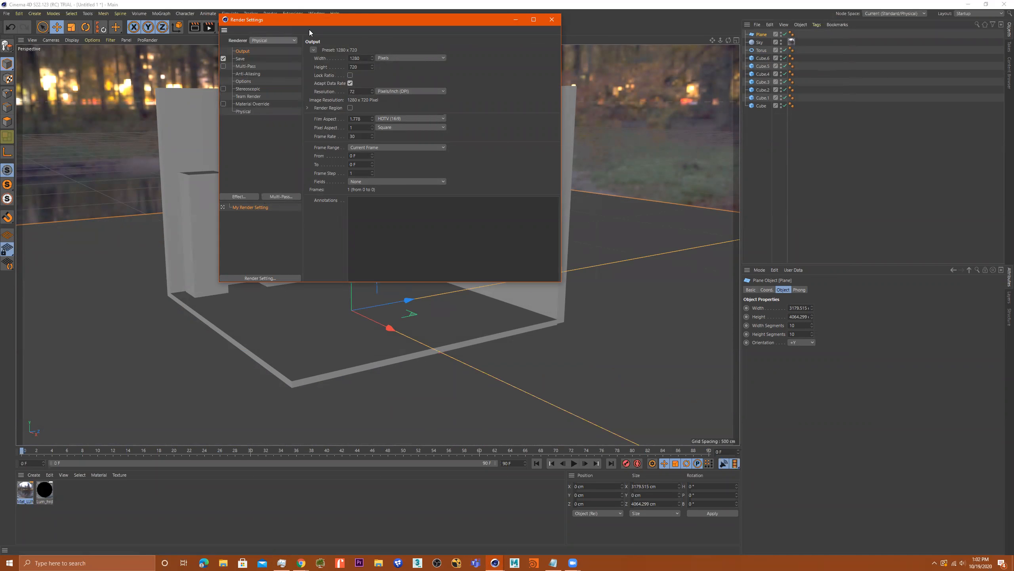
left_click_drag(318, 27, 663, 123)
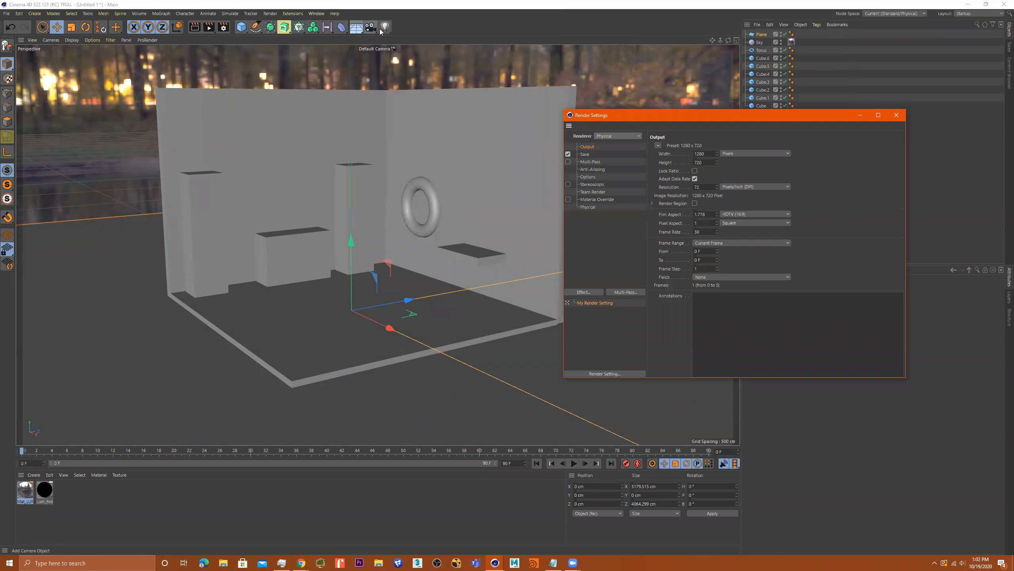
- Render the view with the Physical renderer in the Picture Viewer, and close the viewer after checking it
left_click(208, 26)
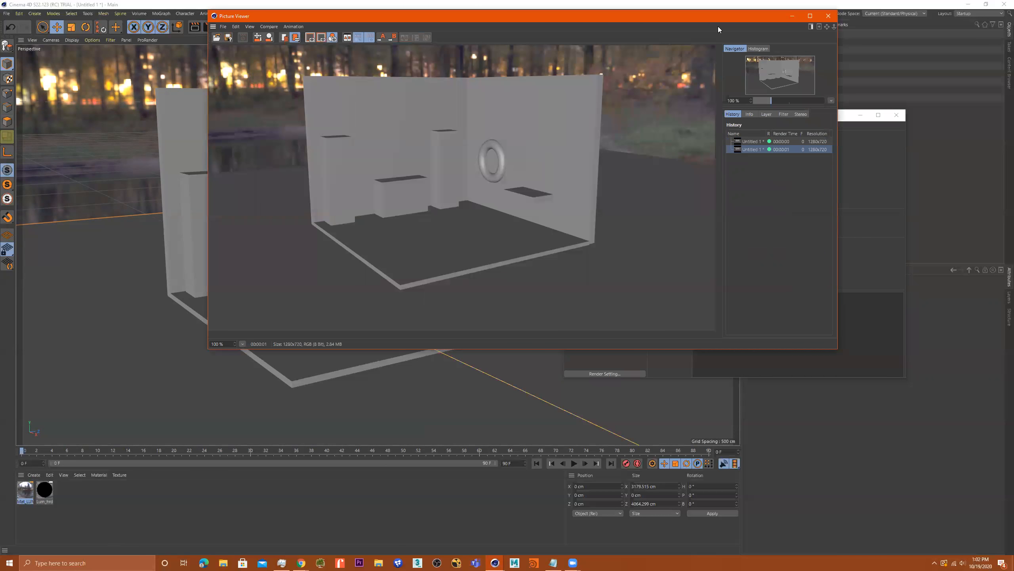
left_click_drag(718, 17, 578, 153)
left_click(689, 152)
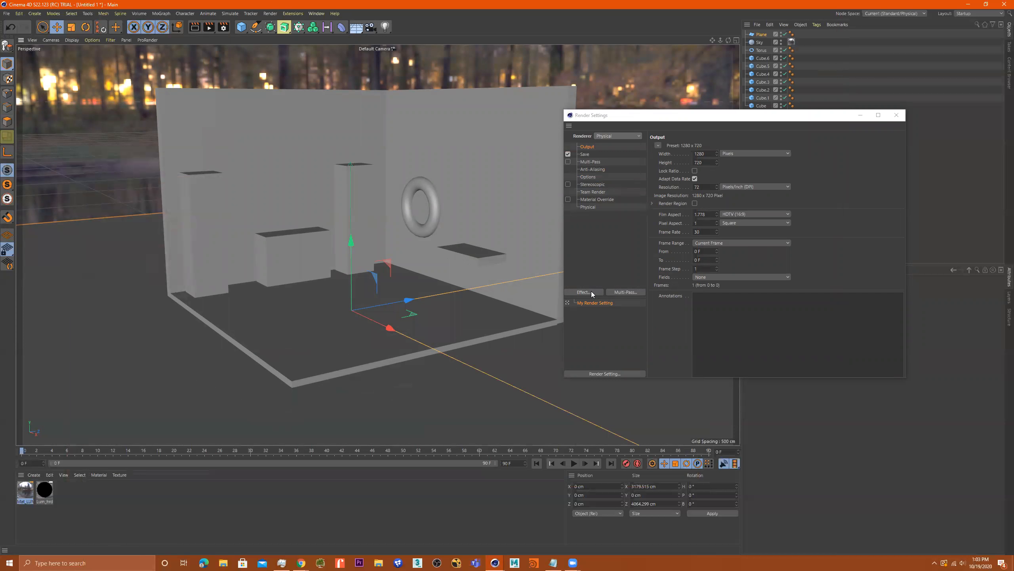
left_click(592, 292)
left_click(625, 346)
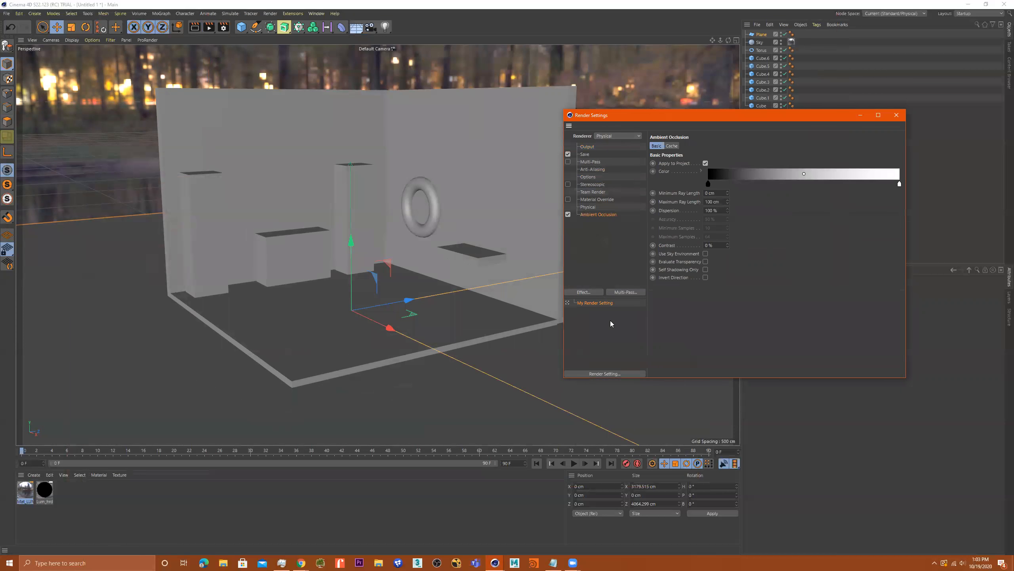
key("Delete")
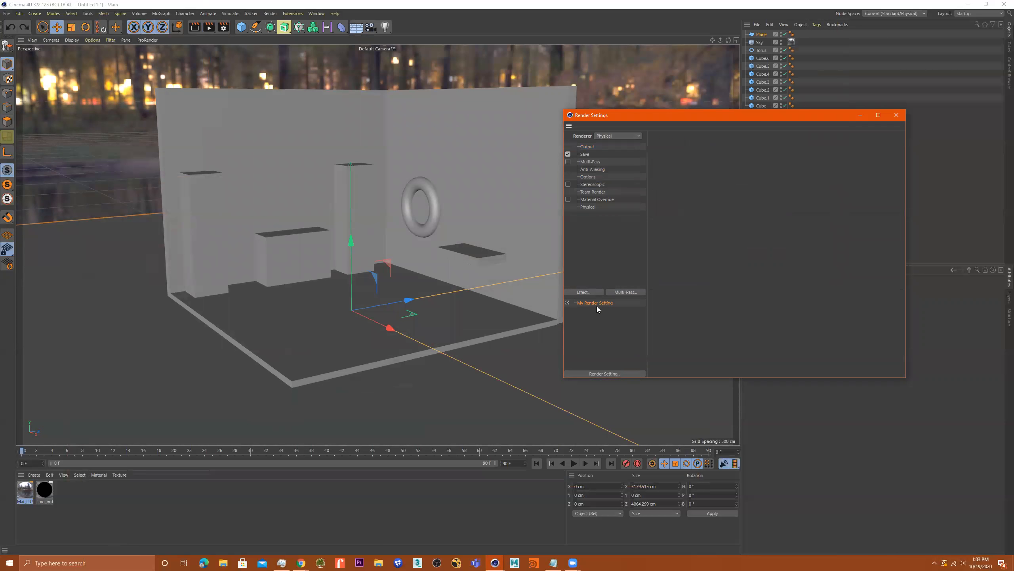
- Add the Global Illumination effect to the render settings and render the view in the Picture Viewer
left_click(591, 292)
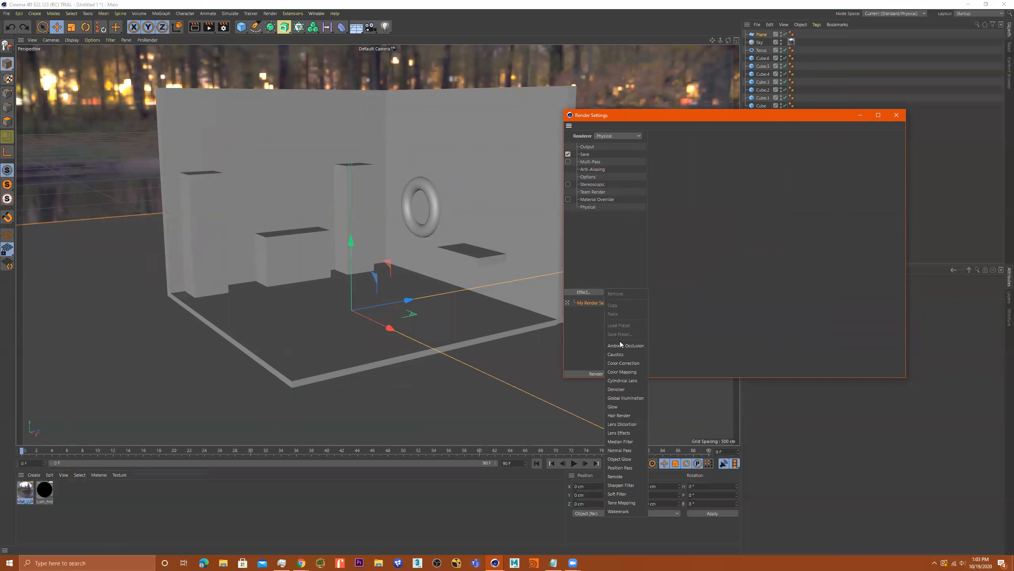
left_click(626, 398)
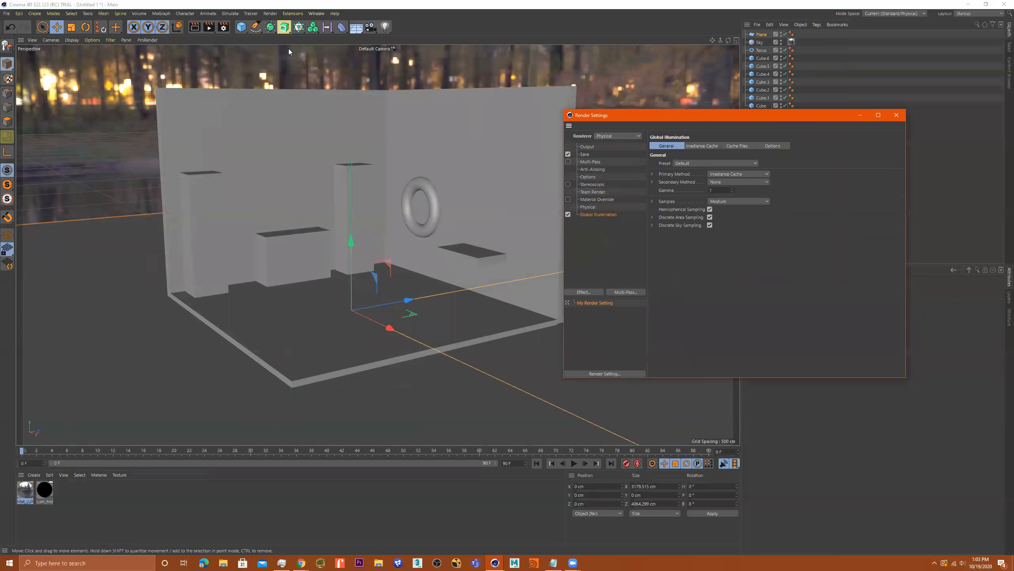
left_click(209, 27)
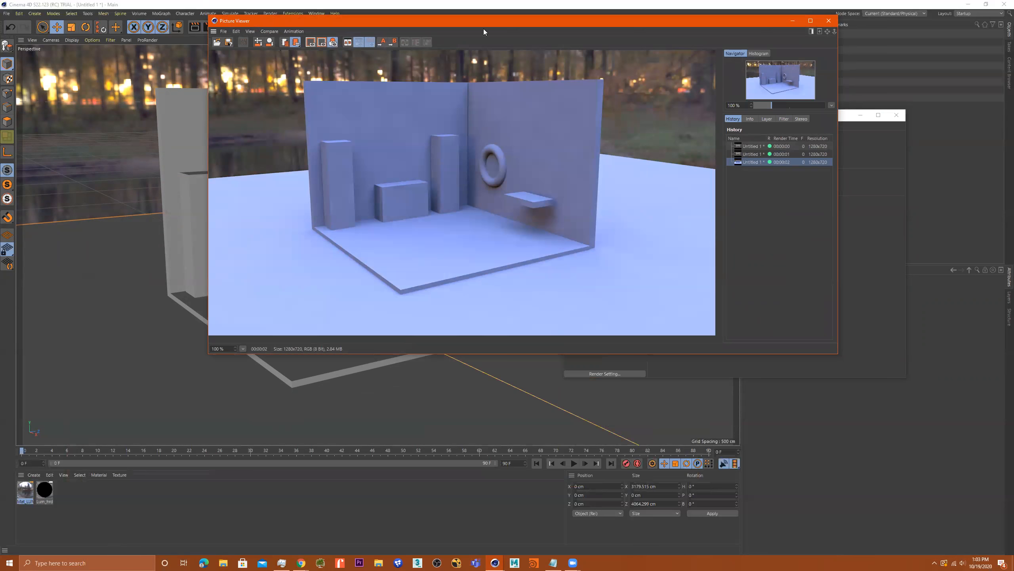
- Compare the Global Illumination render with the earlier render in the Picture Viewer history, and close the viewer
left_click_drag(483, 31, 369, 79)
left_click(644, 201)
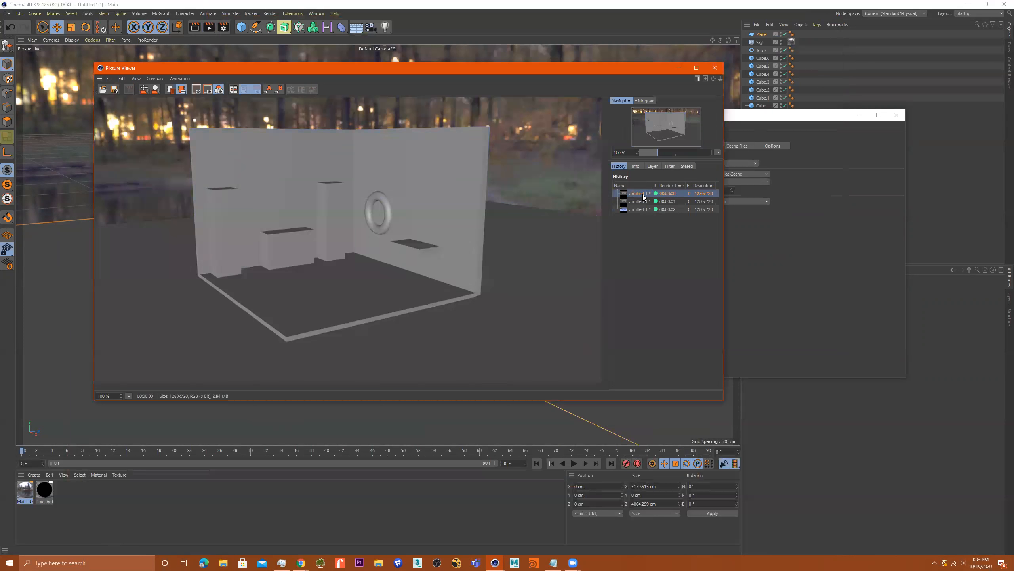
left_click(637, 209)
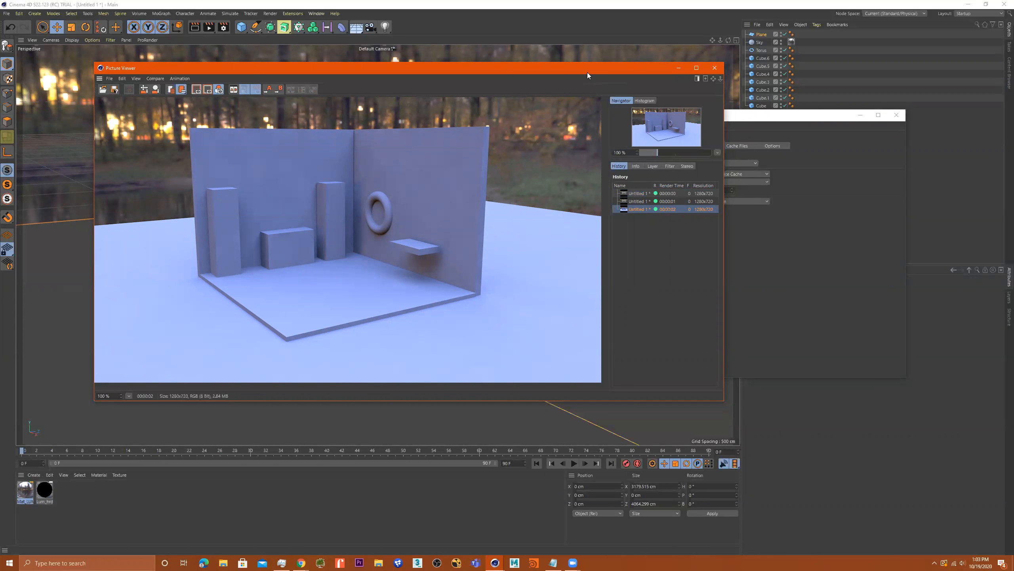
left_click_drag(561, 76, 593, 173)
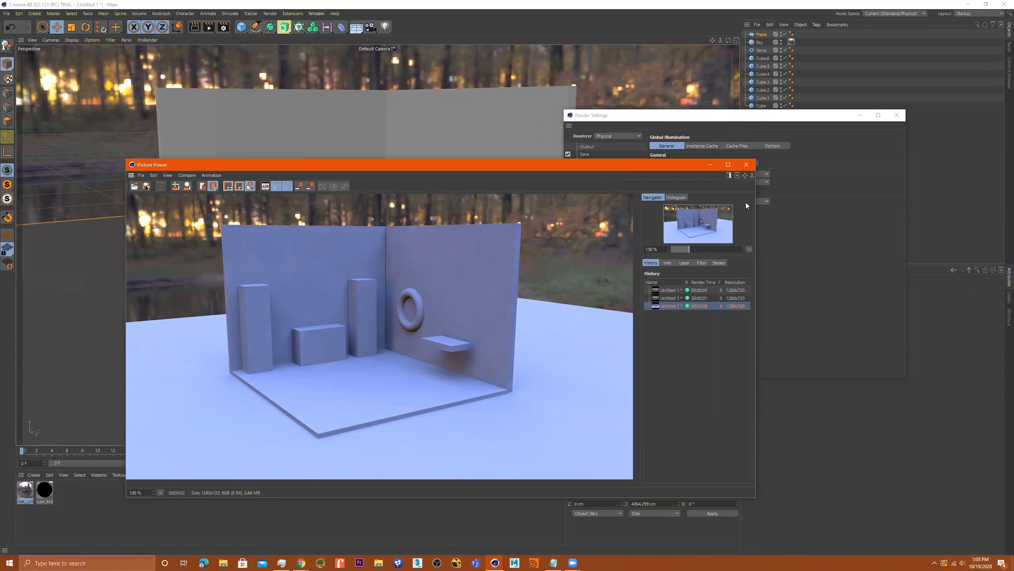
left_click(746, 164)
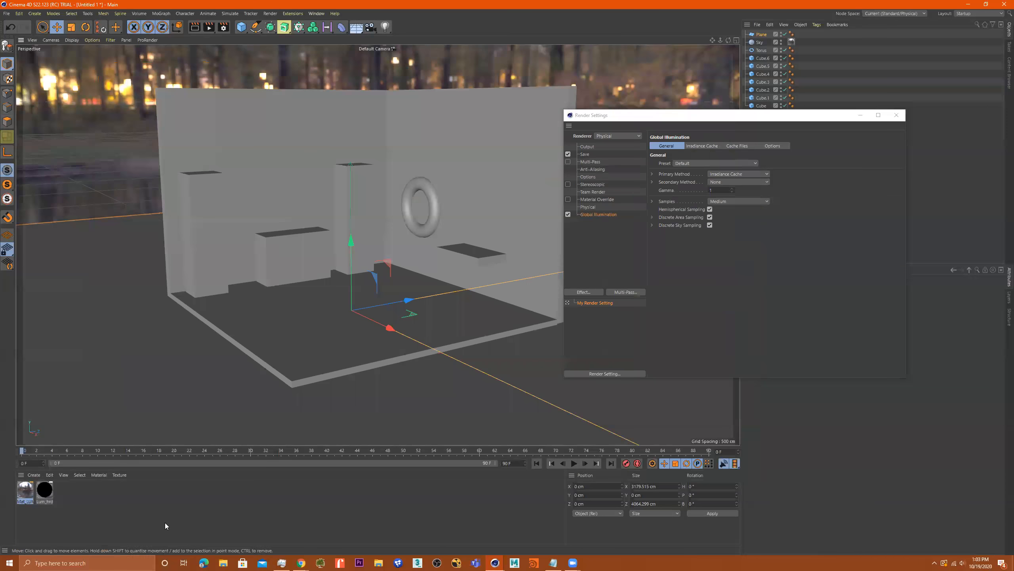
- Create a new material named Mat_hdr_Clr and disable its Reflectance channel
double_click(59, 492)
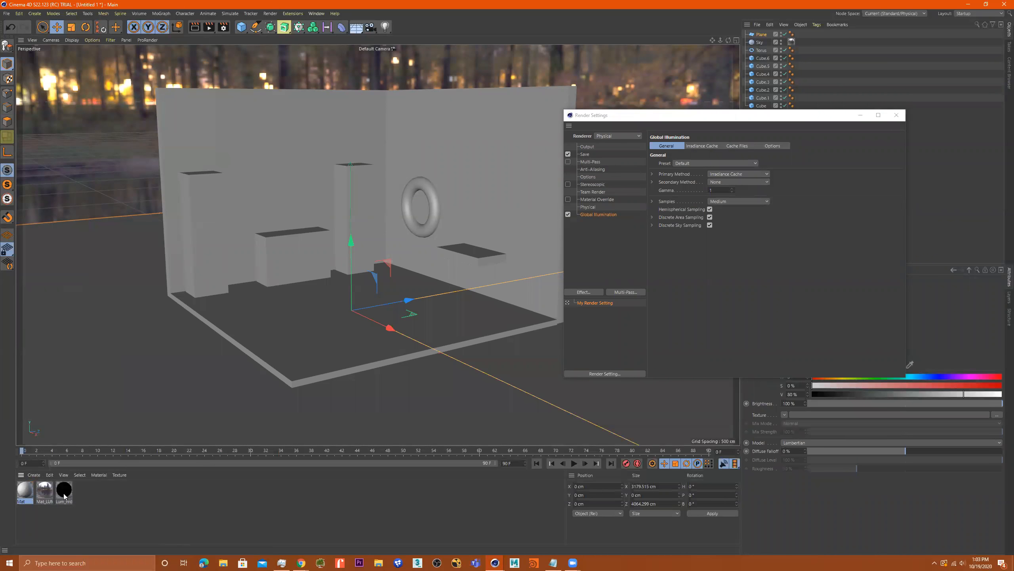
double_click(26, 494)
left_click(141, 126)
type("_d")
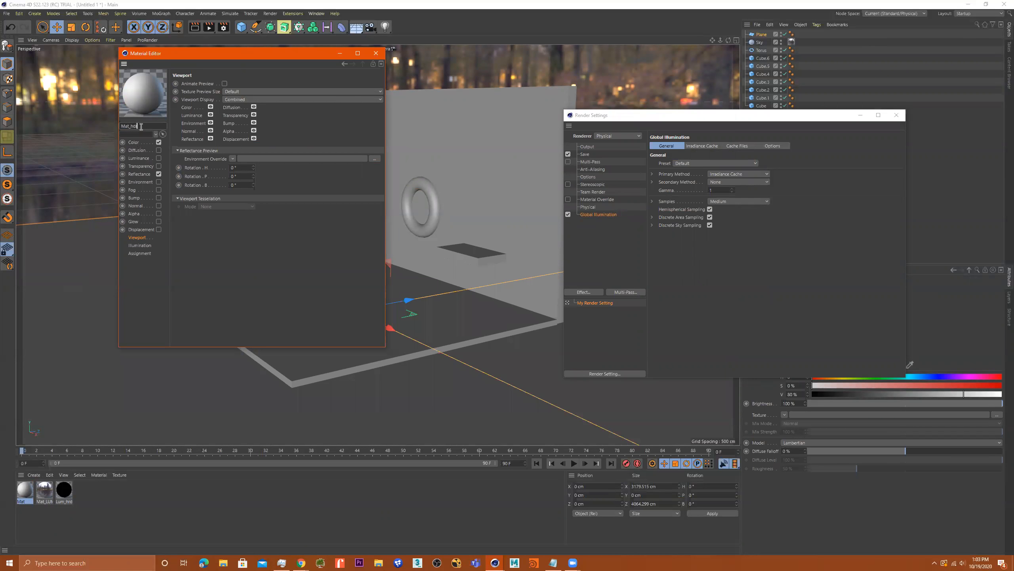
type("dr_Cir")
left_click(159, 174)
left_click(148, 174)
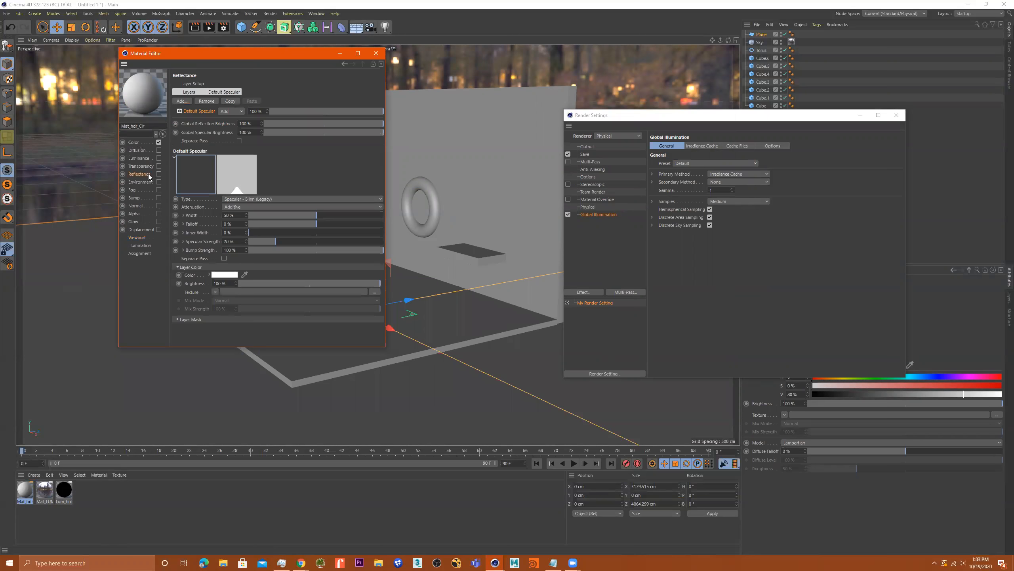
- Load pond_bridge_night_2k as Mat_hdr_Clr's color texture without copying the image to the project location
left_click(135, 142)
left_click(377, 142)
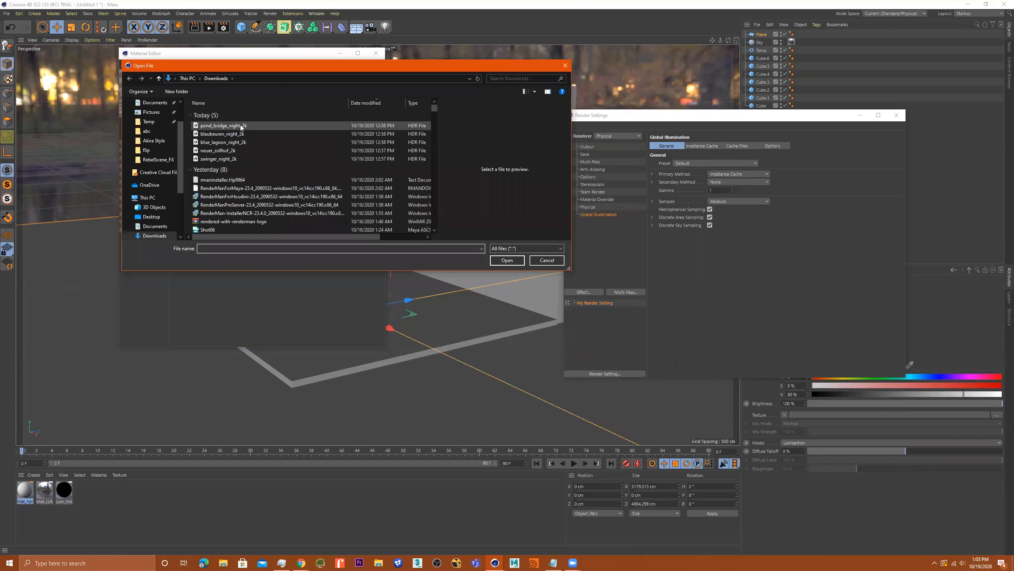
double_click(223, 126)
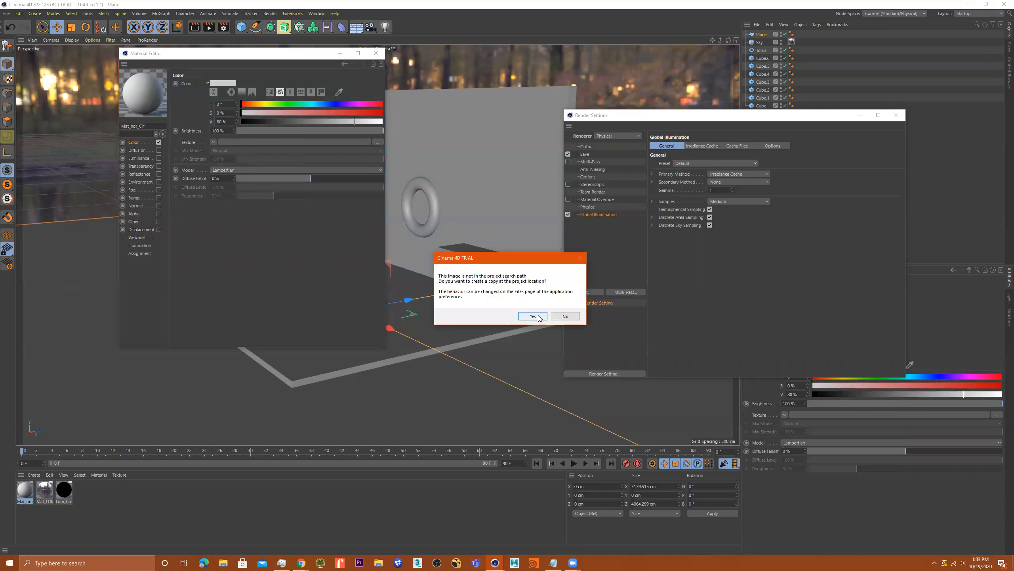
left_click(564, 316)
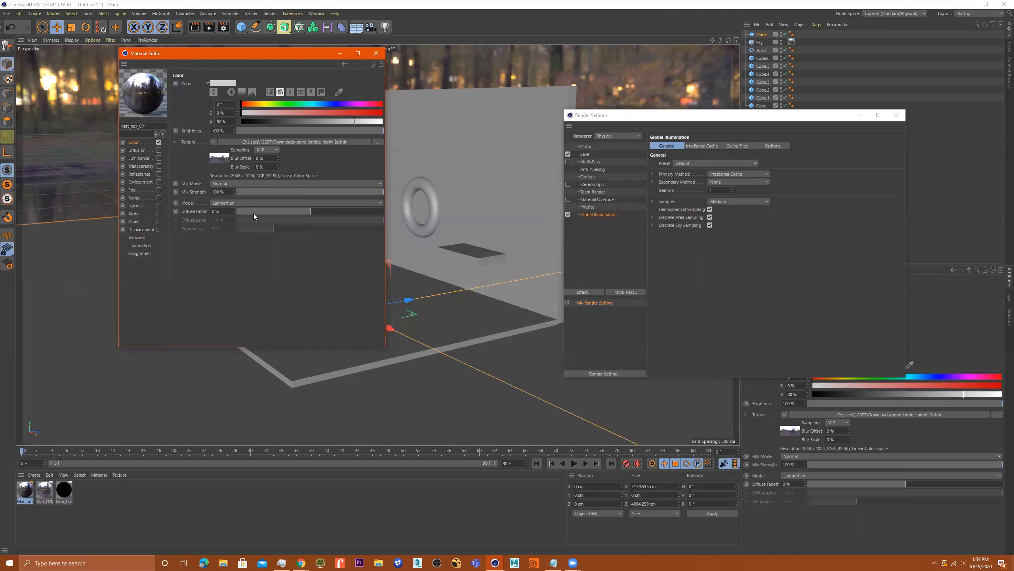
- Close the material editor and turn off the original Sky object's visibility in the viewport
left_click(375, 53)
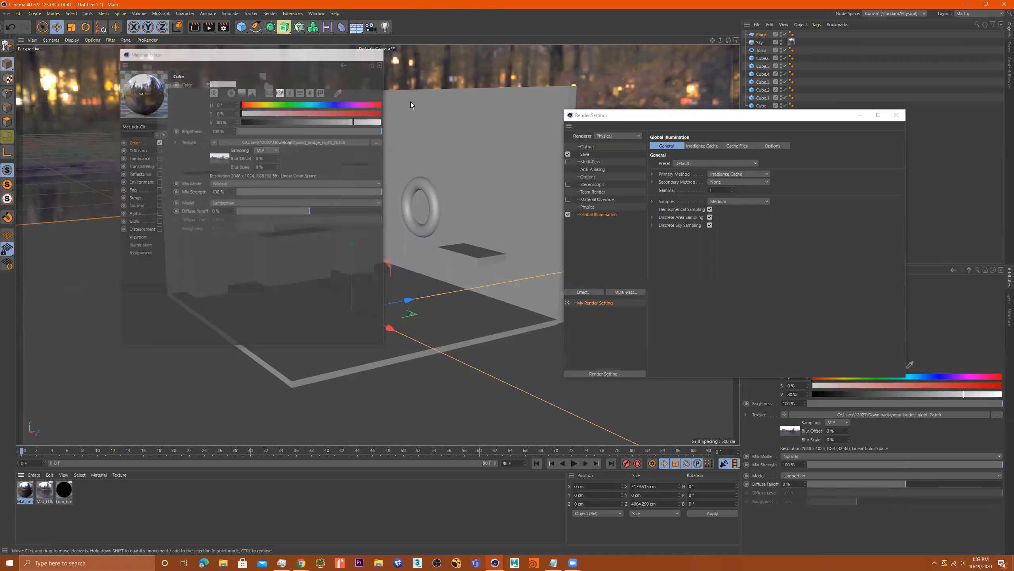
left_click_drag(754, 118, 453, 212)
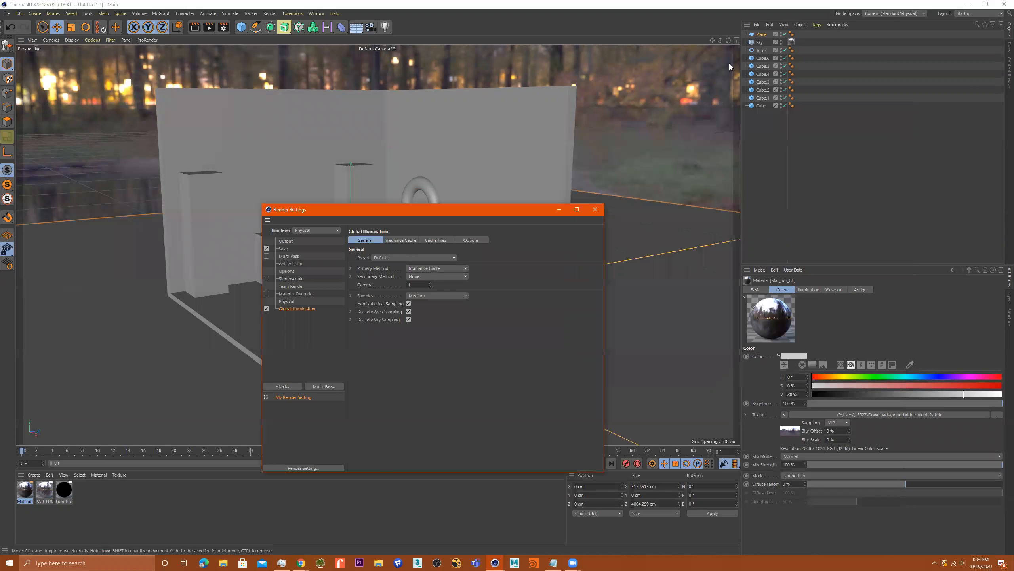
left_click(761, 43)
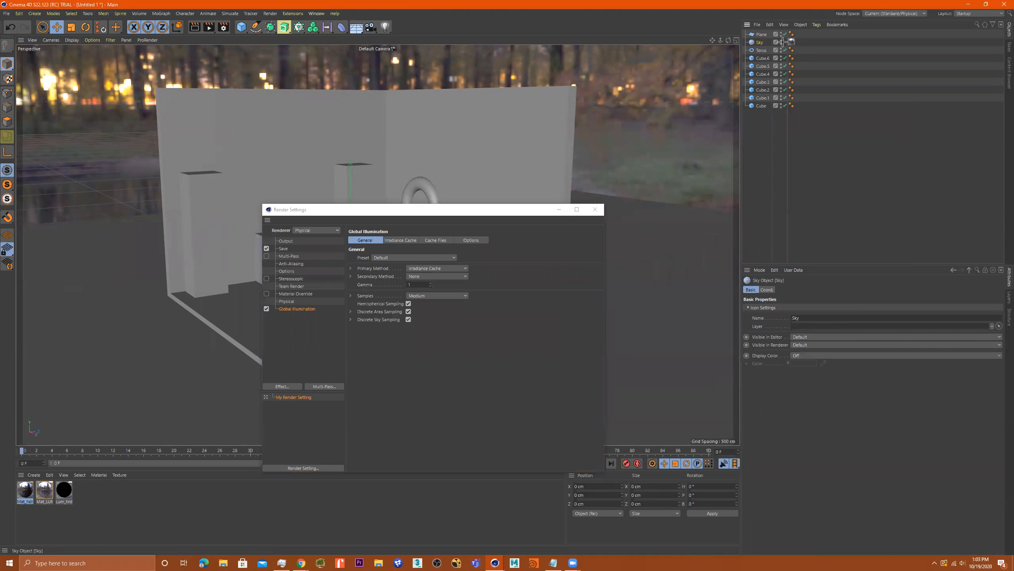
left_click(770, 42)
left_click(758, 42)
left_click(781, 41)
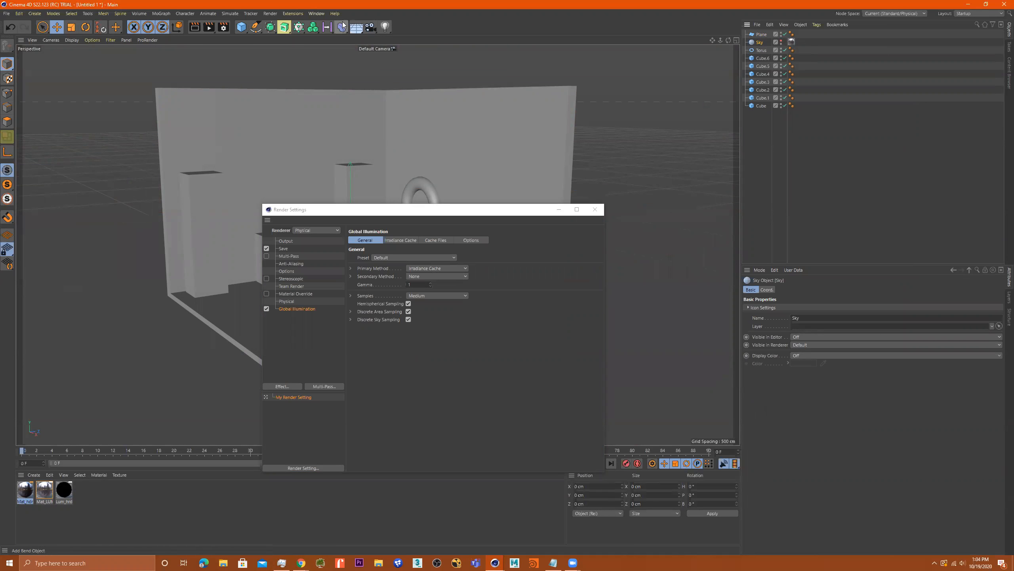
- Add a second Sky object and apply the Mat_hdr_Clr material to it
left_click(356, 27)
left_click(377, 52)
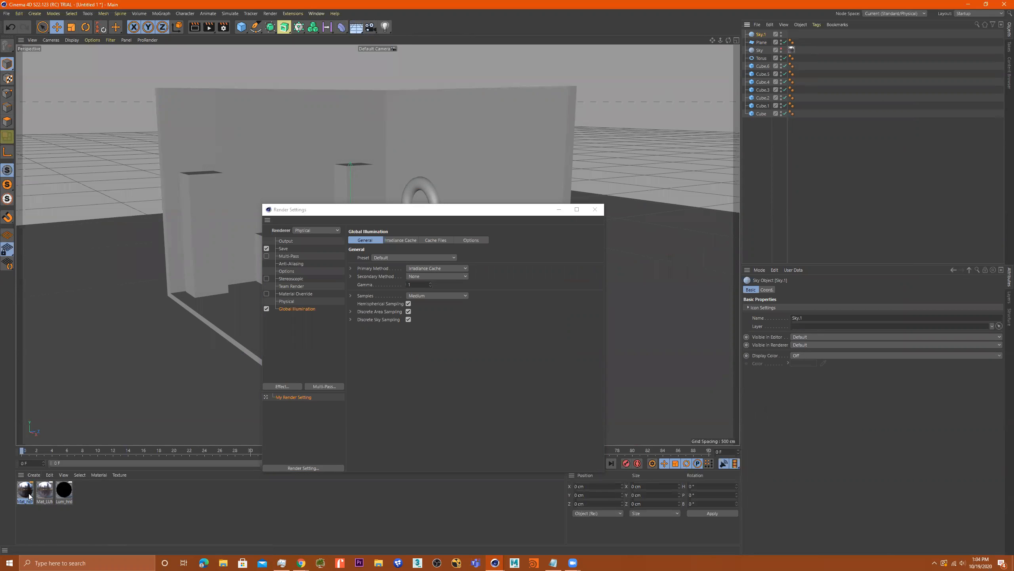
left_click_drag(29, 496, 760, 37)
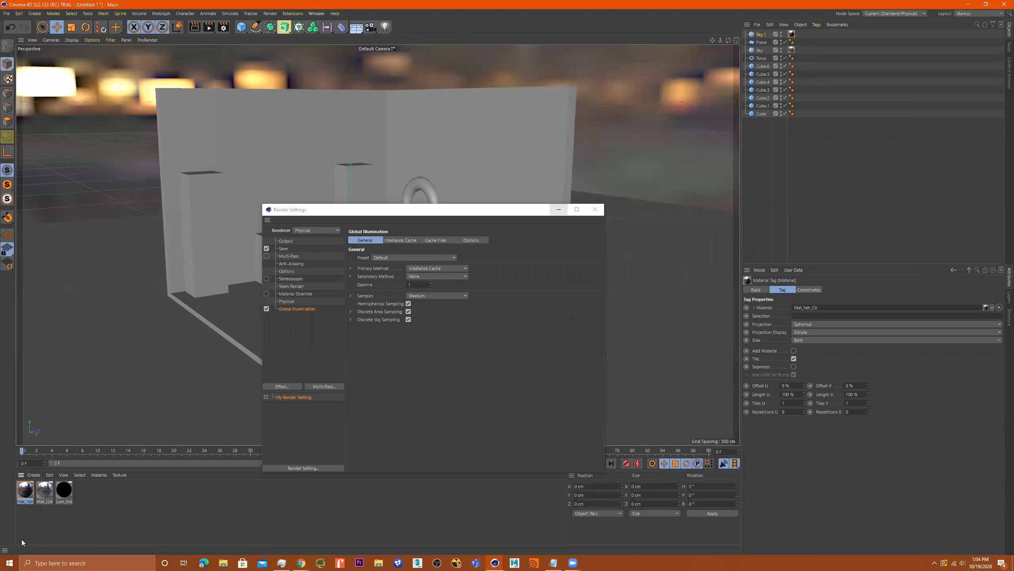
- Close the render settings and set Mat_hdr_Clr's viewport texture preview size to 2048x2048 (16 MB)
double_click(25, 490)
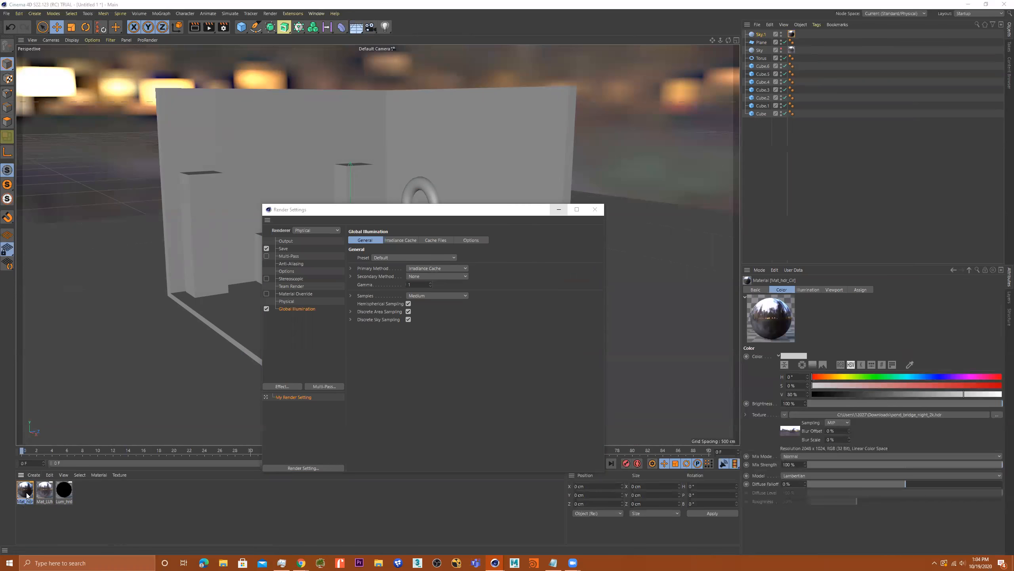
left_click(595, 209)
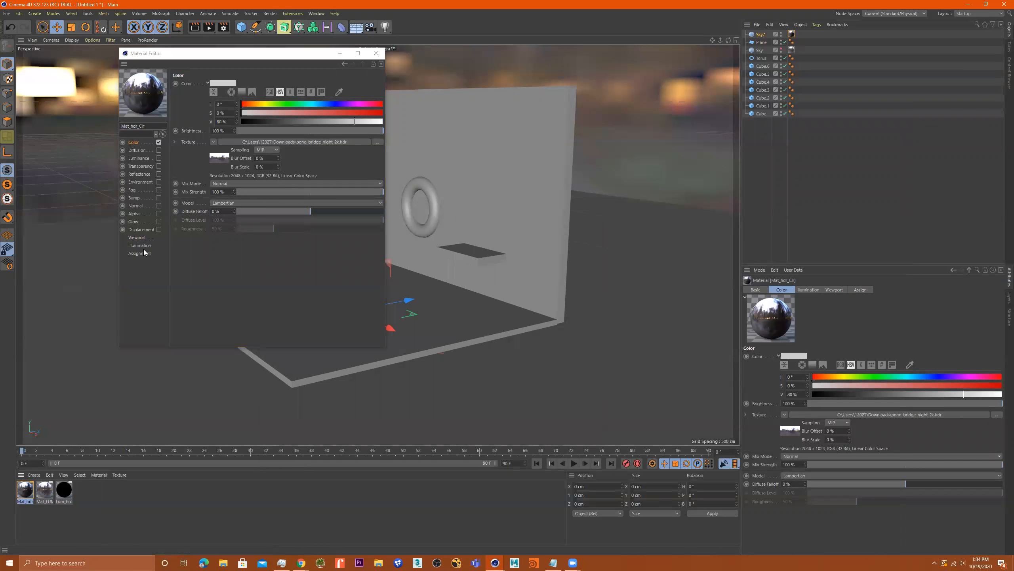
left_click(143, 238)
left_click(253, 91)
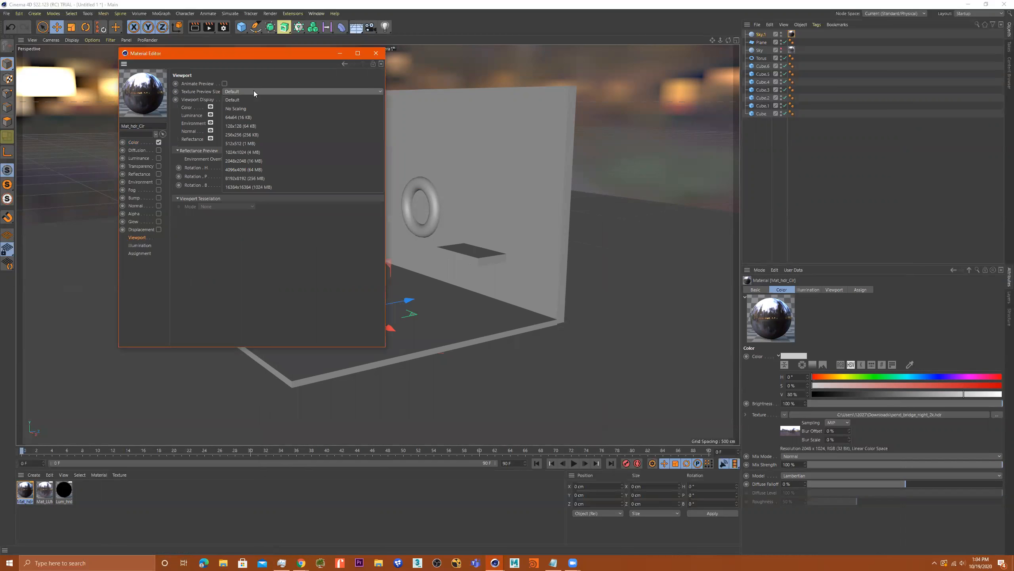
left_click(254, 160)
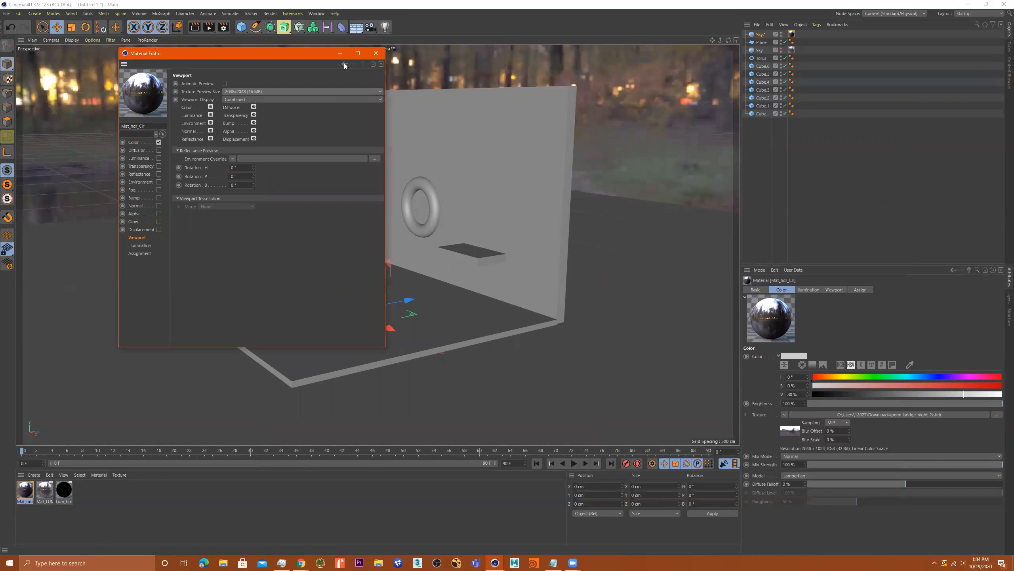
left_click(375, 53)
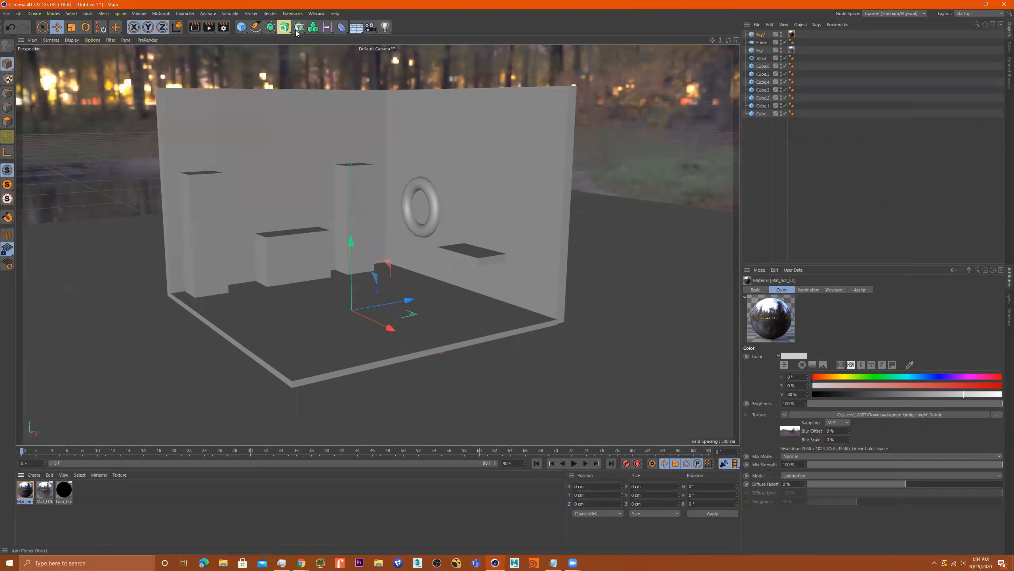
- Render the color-channel sky to the Picture Viewer and compare it with the previous luminance render in the history
left_click(209, 27)
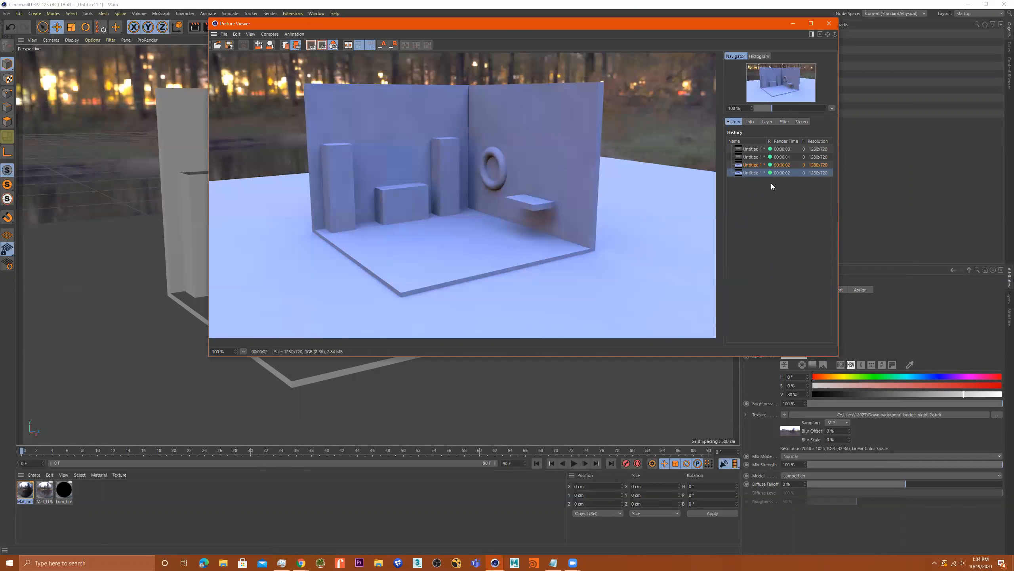
left_click(747, 165)
left_click(747, 172)
left_click(746, 165)
left_click(748, 173)
left_click(746, 166)
left_click(751, 175)
left_click(752, 167)
left_click(752, 171)
left_click(753, 168)
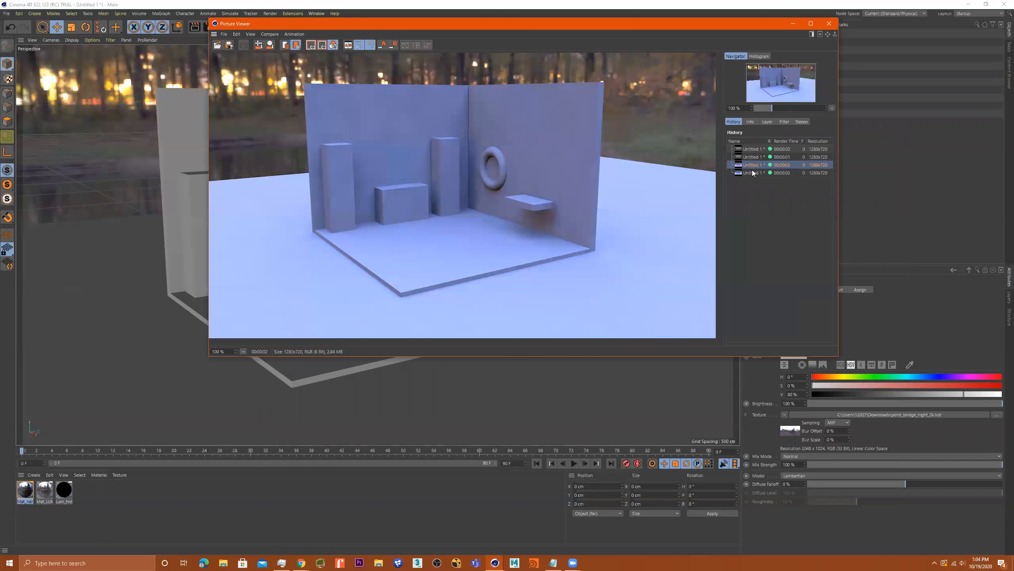
left_click(753, 165)
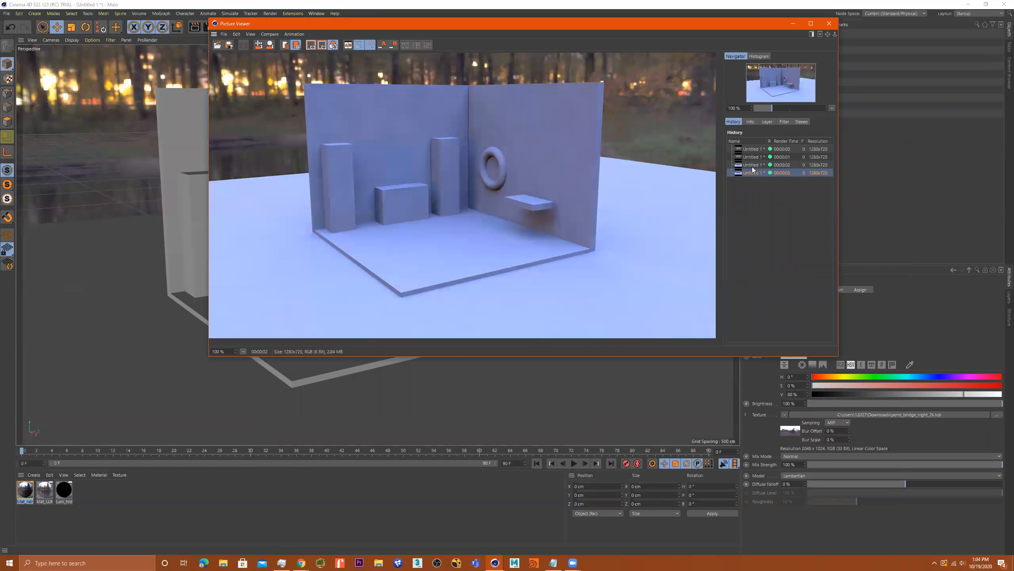
left_click(753, 173)
left_click(753, 165)
left_click(753, 173)
- Compare the shading beneath the wall shelf at close range between the luminance and color channel renders
scroll(518, 211, "up", 10)
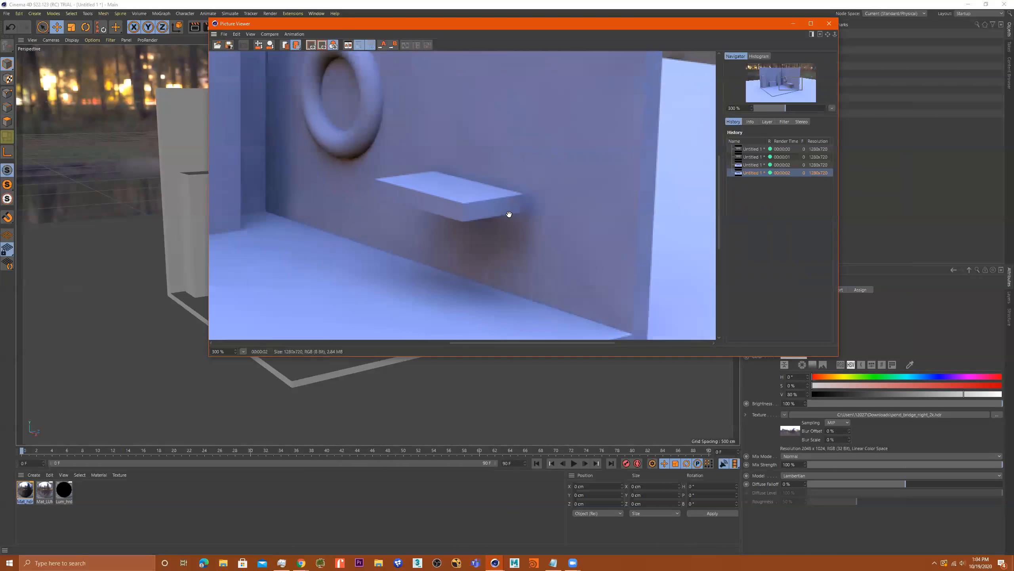
left_click(752, 164)
left_click(754, 172)
left_click(754, 164)
left_click(753, 171)
left_click(753, 165)
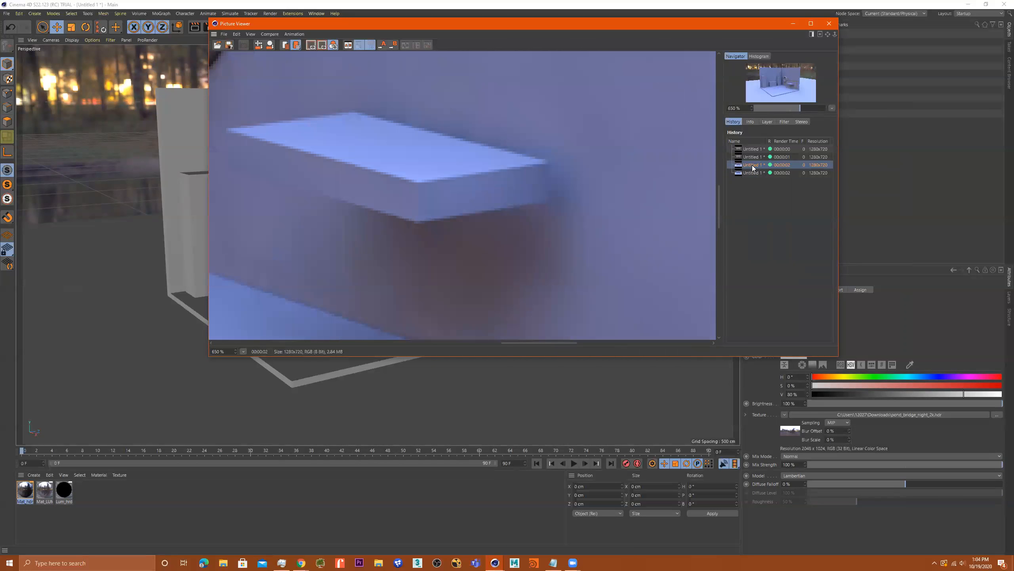
left_click(753, 173)
left_click(753, 168)
left_click(753, 173)
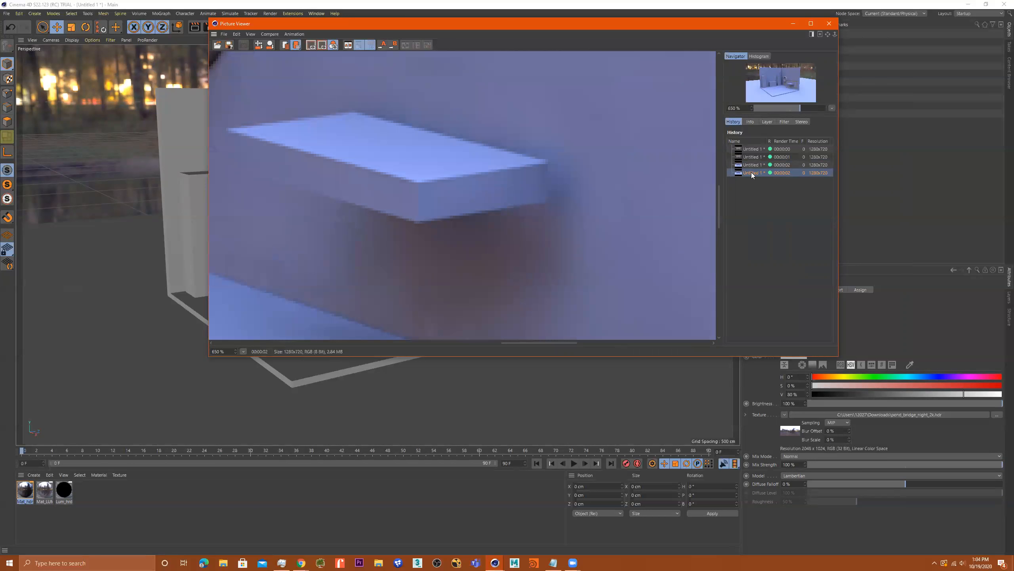
left_click(753, 165)
left_click(753, 173)
left_click(753, 167)
left_click(753, 173)
left_click(753, 168)
left_click(753, 173)
scroll(544, 220, "down", 5)
scroll(517, 216, "down", 3)
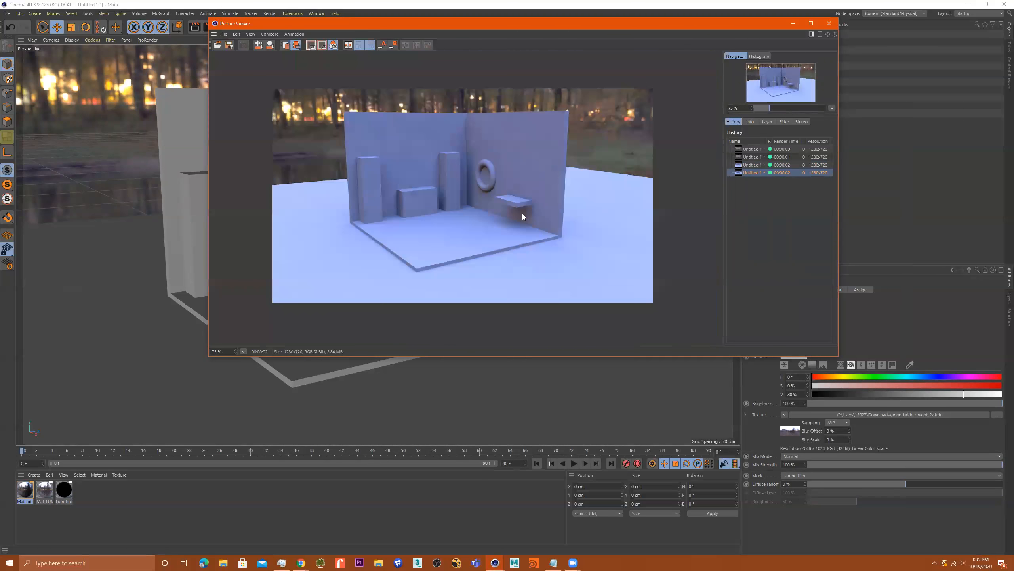
- Compare the two latest Global Illumination renders across the whole image, and close the Picture Viewer
left_click(753, 168)
left_click(753, 173)
left_click(752, 166)
left_click(753, 173)
left_click(752, 168)
left_click(751, 173)
left_click(751, 166)
left_click(751, 173)
left_click(751, 166)
left_click(751, 172)
left_click(829, 24)
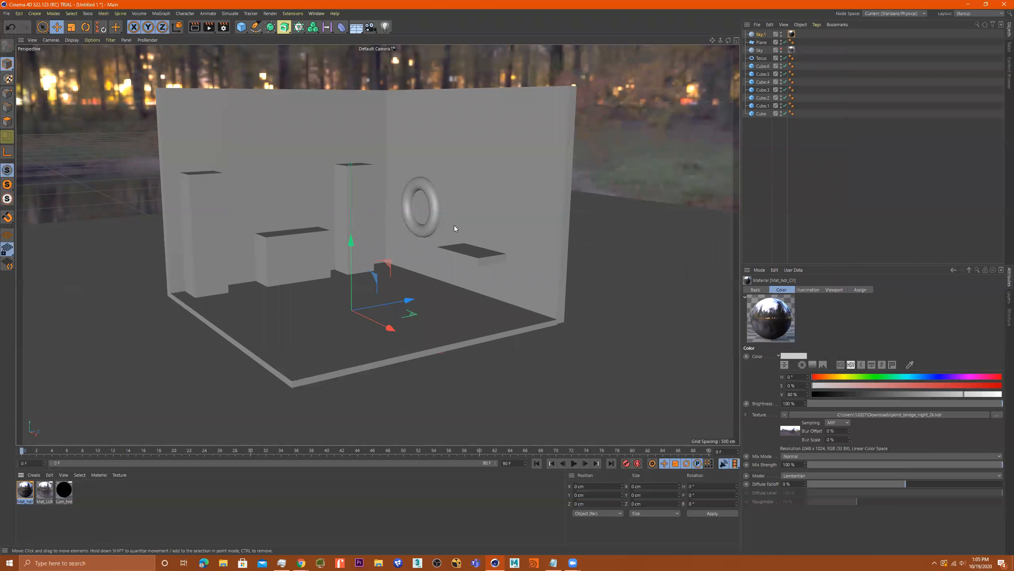
- Lower Mat_hdr_Clr's Generate GI strength to 18 % and render the view to the Picture Viewer
left_click(763, 35)
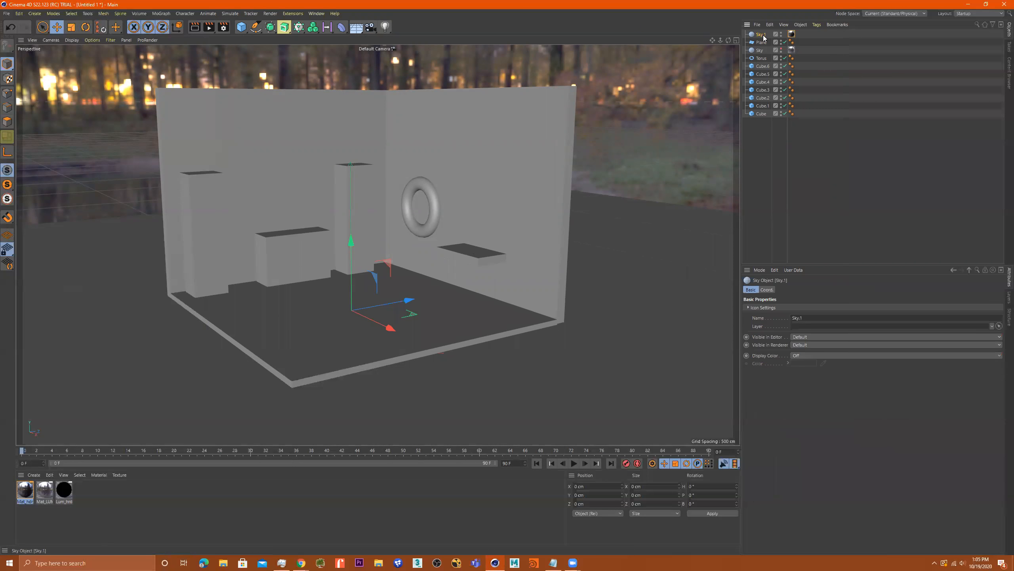
double_click(25, 490)
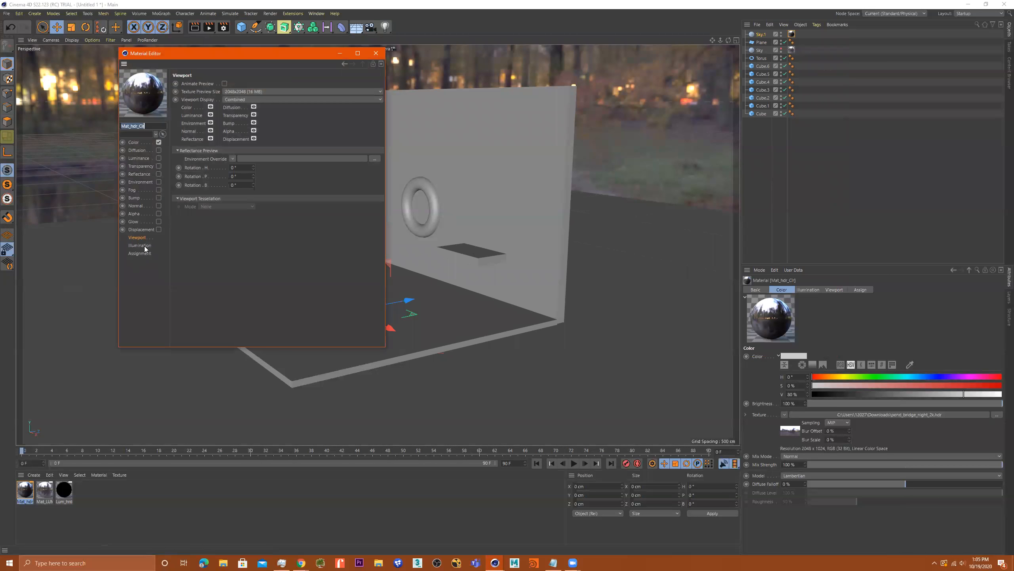
left_click(144, 246)
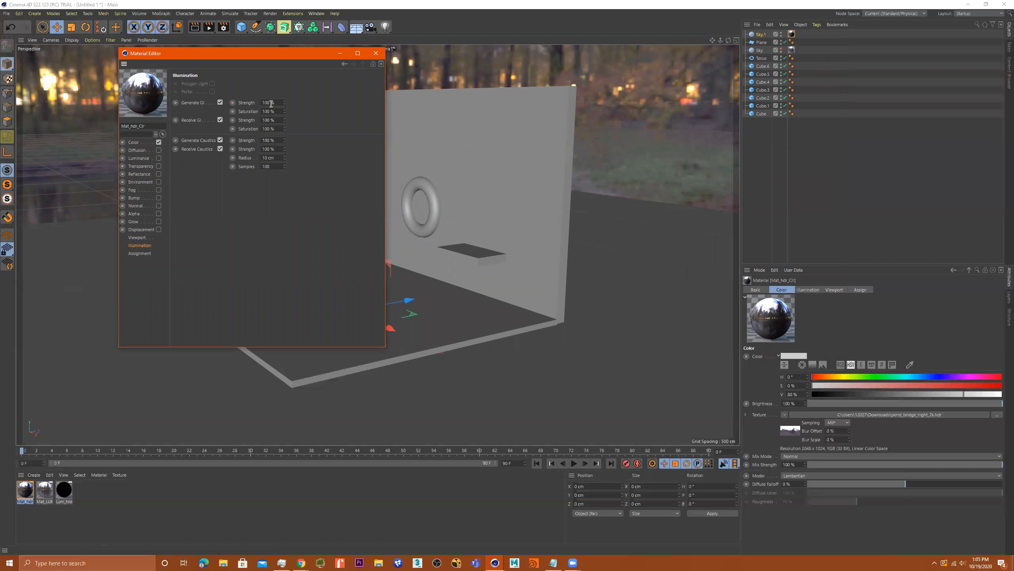
left_click_drag(283, 103, 282, 132)
left_click(211, 27)
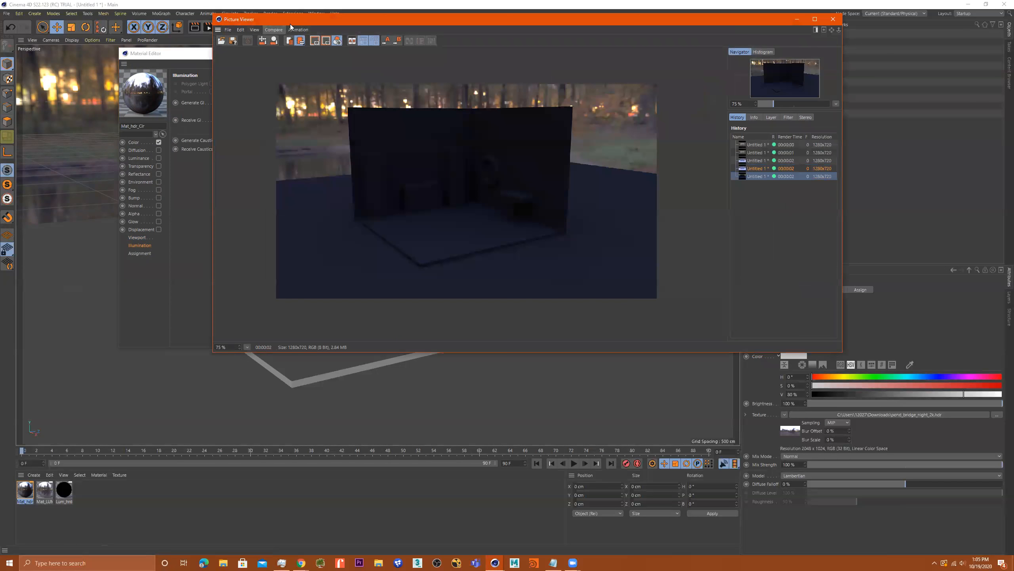
left_click_drag(290, 24, 419, 84)
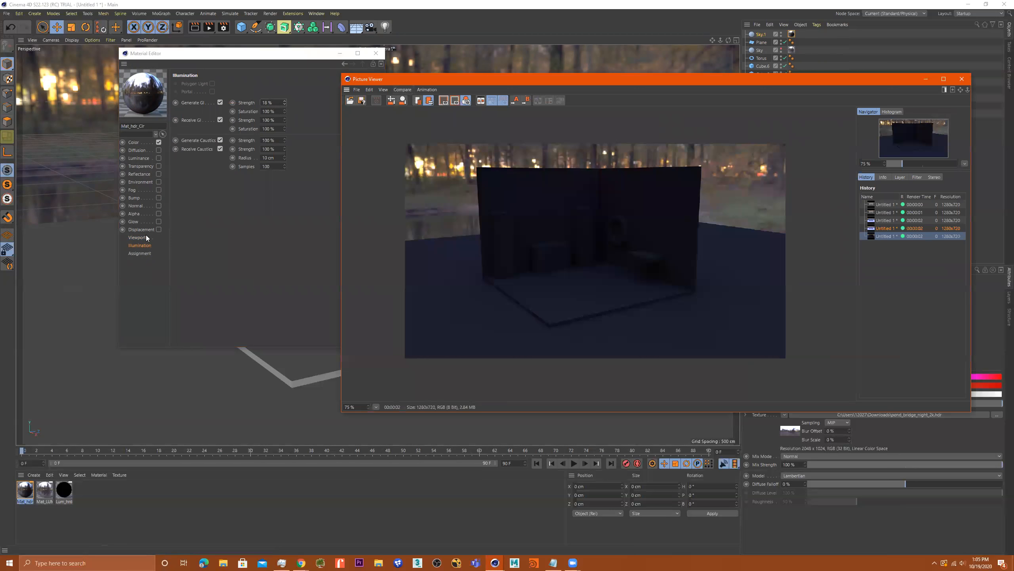
- Set Mat_hdr_Clr's Generate GI strength to 75 % and render the view to the Picture Viewer
left_click(142, 158)
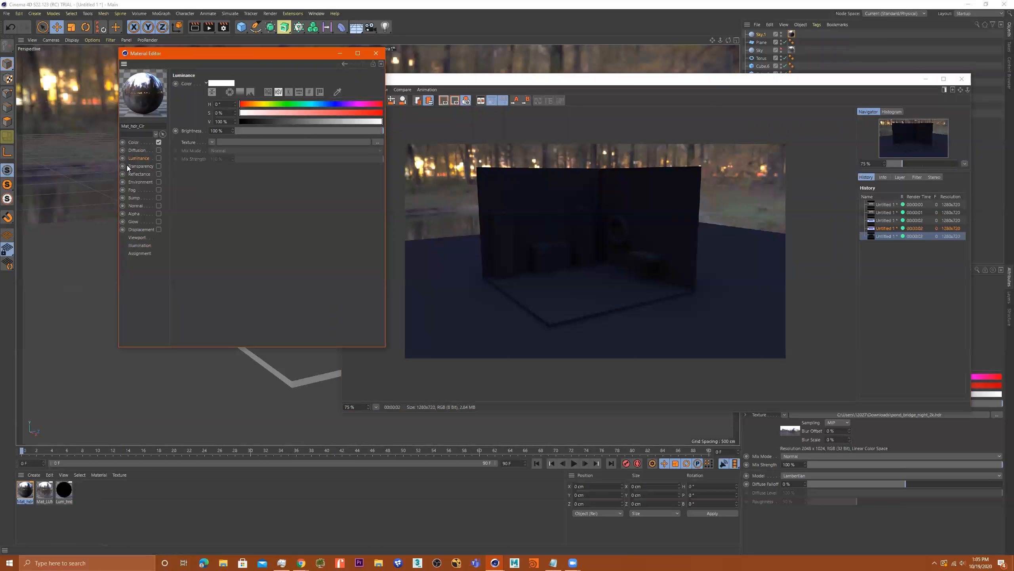
left_click(142, 245)
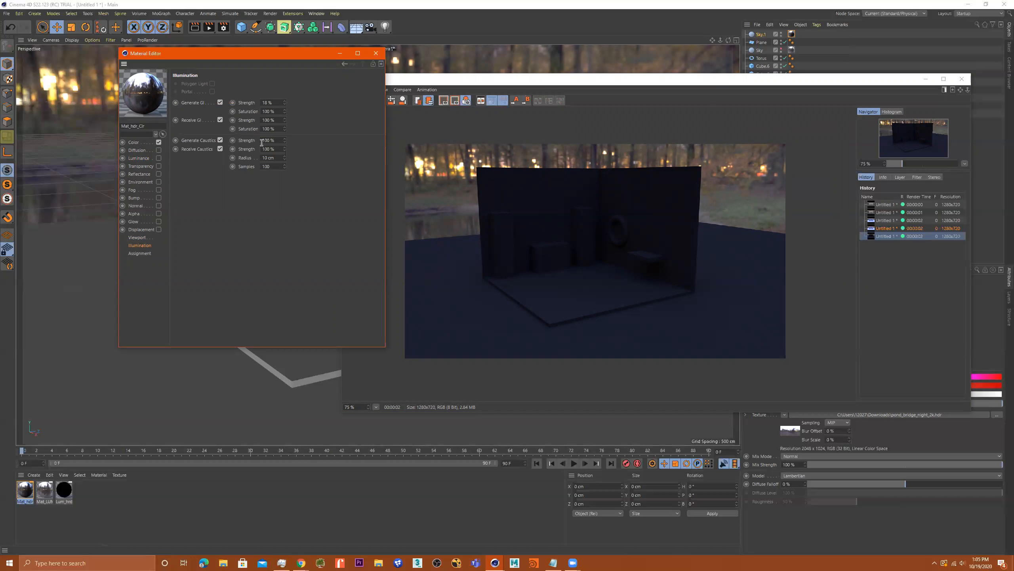
left_click_drag(272, 103, 238, 100)
type("75")
key("Return")
left_click(209, 27)
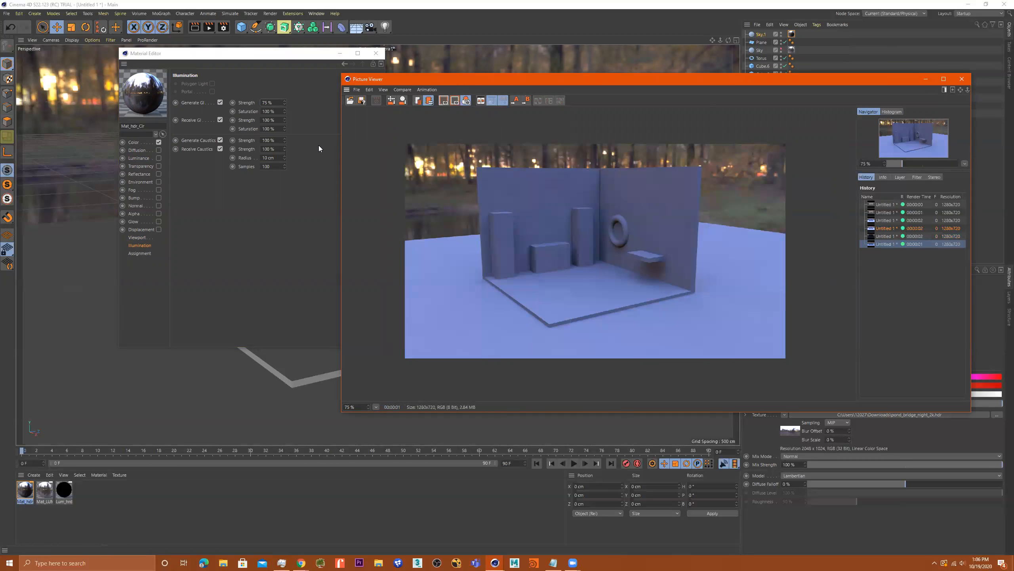
- Compare the 75 % GI strength render with the luminance render in the history, and close the Picture Viewer
left_click(883, 220)
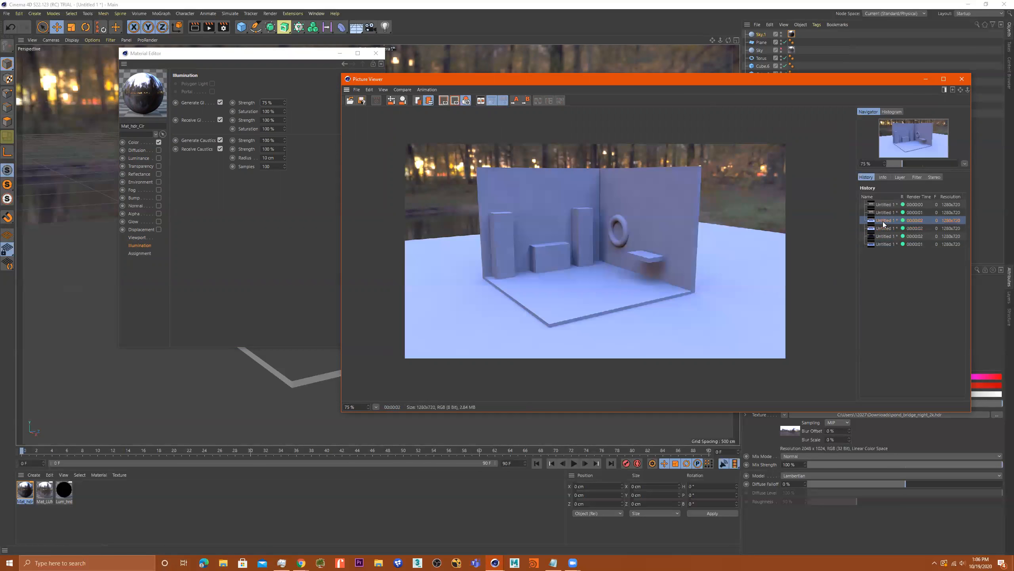
left_click(884, 244)
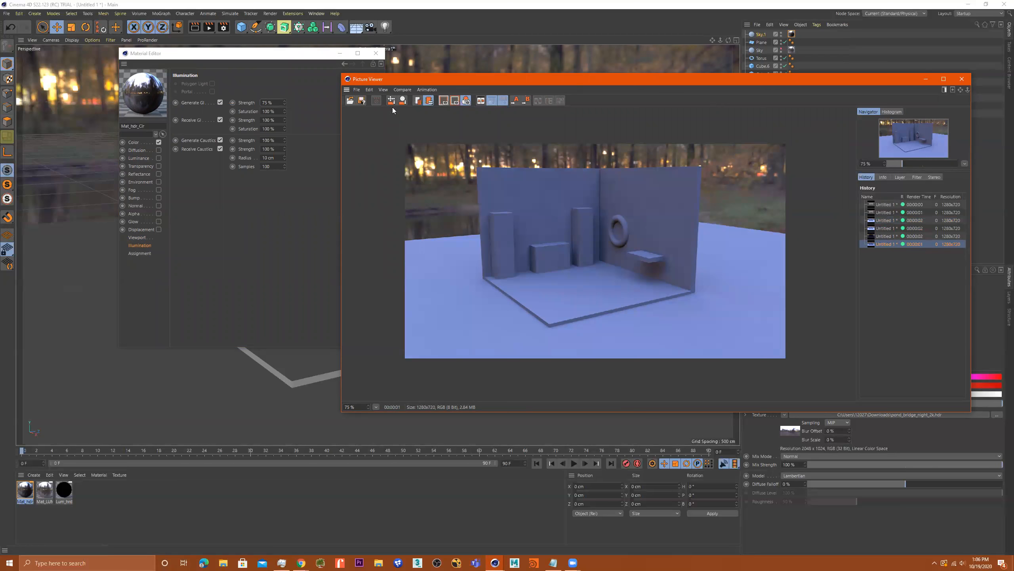
left_click_drag(560, 82, 377, 107)
left_click(779, 104)
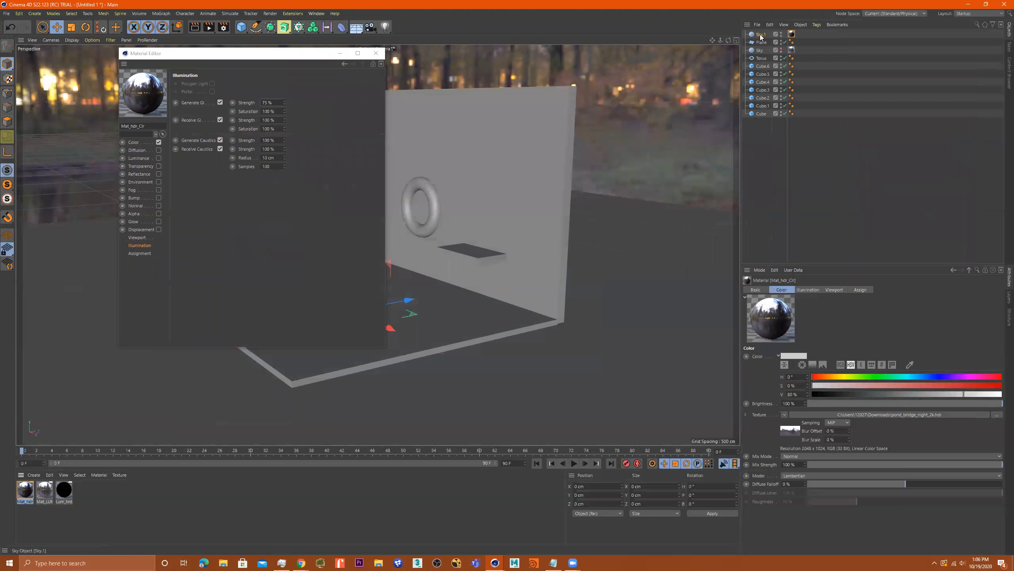
- Try changing the scale of the Sky.1 object in its coordinates, and undo the scale changes
left_click(761, 35)
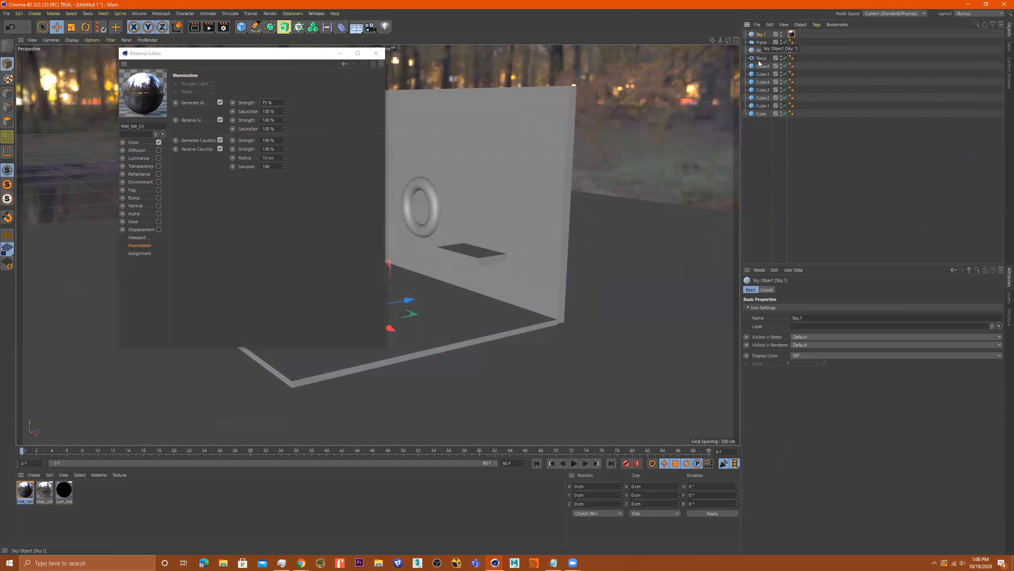
left_click(766, 290)
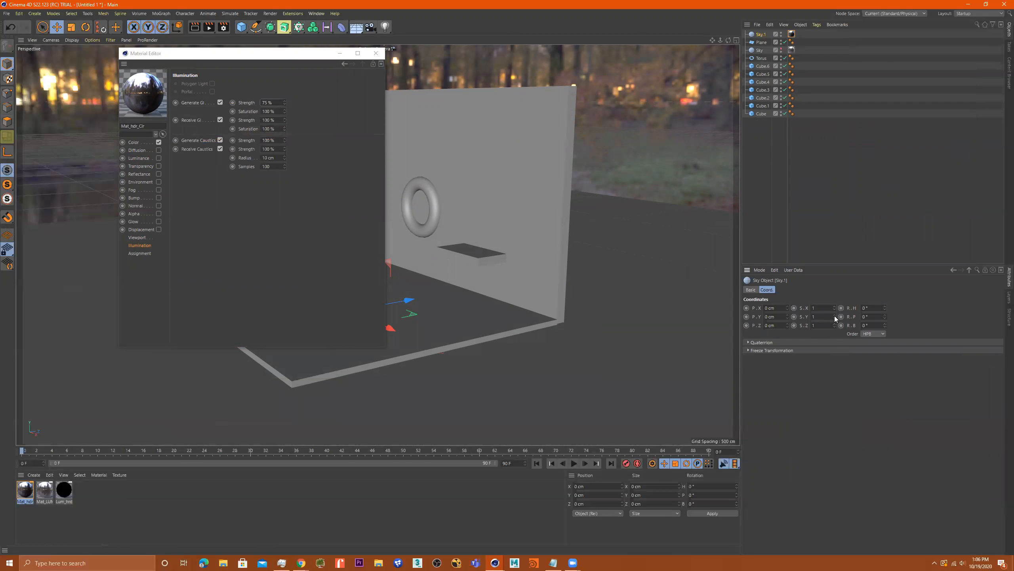
left_click_drag(835, 317, 834, 288)
key("ctrl+z")
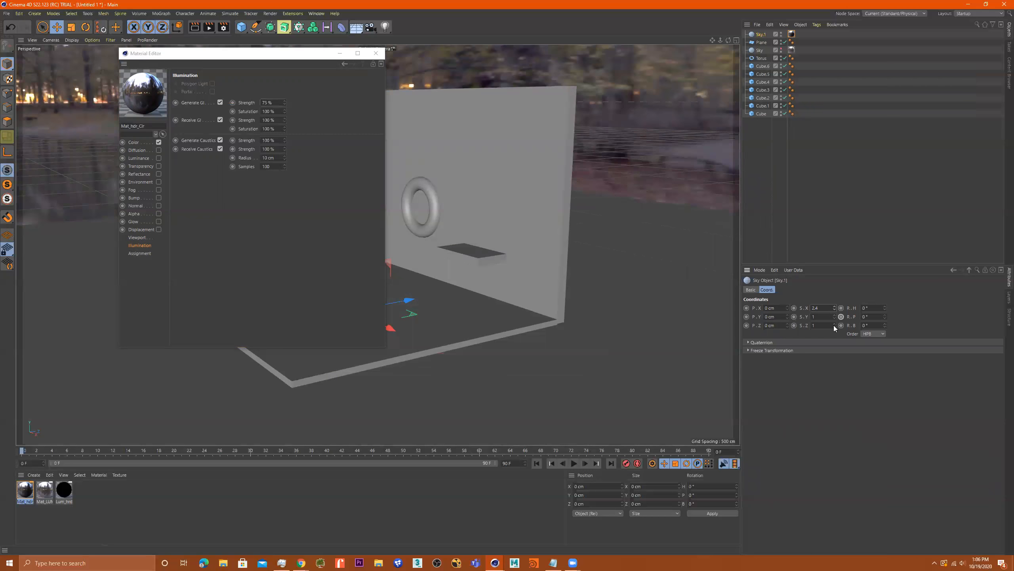
key("ctrl+z")
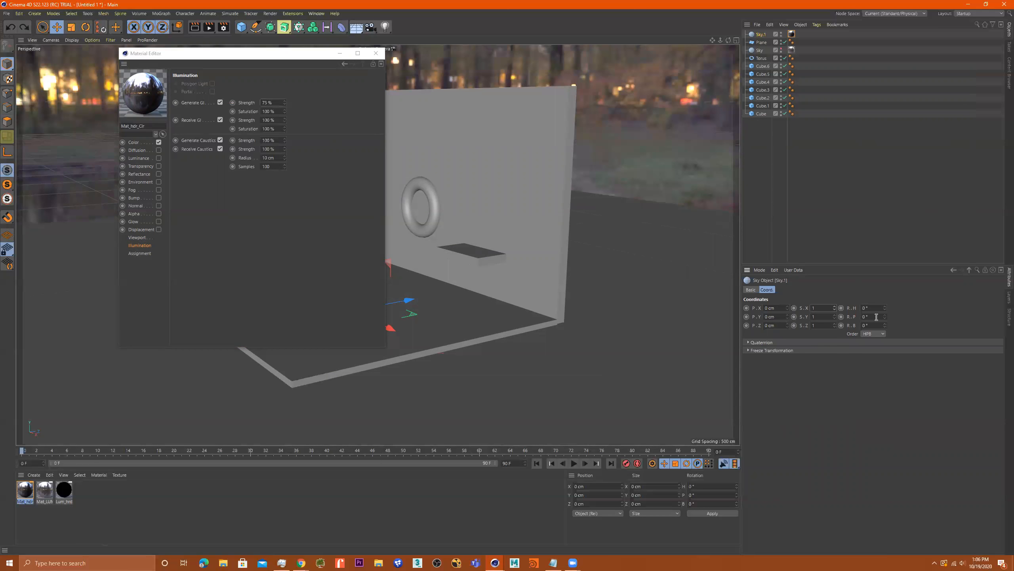
- Rotate the Sky.1 object to a 60° heading and render the view to the Picture Viewer
left_click_drag(884, 307, 886, 308)
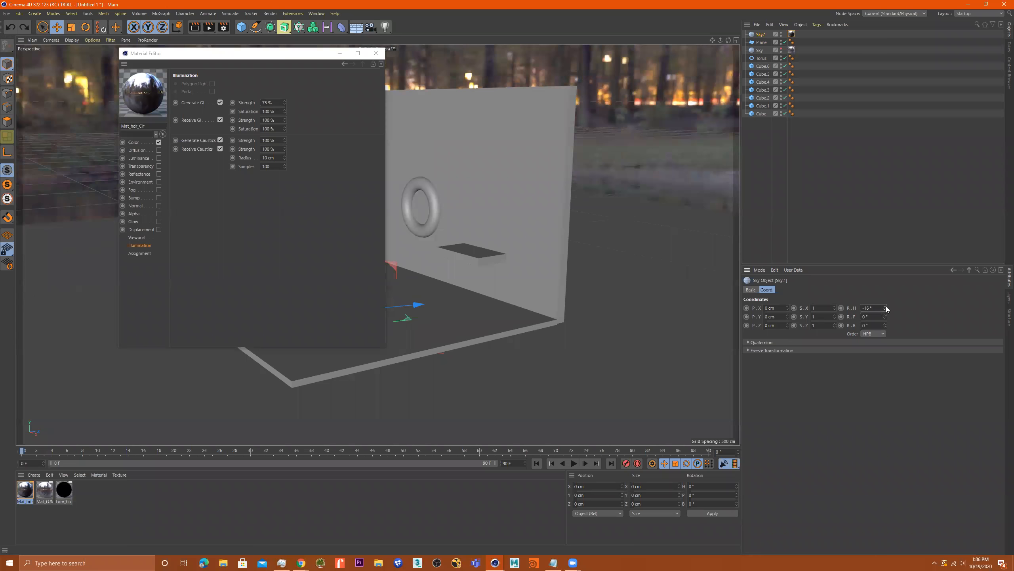
left_click(375, 53)
left_click(867, 307)
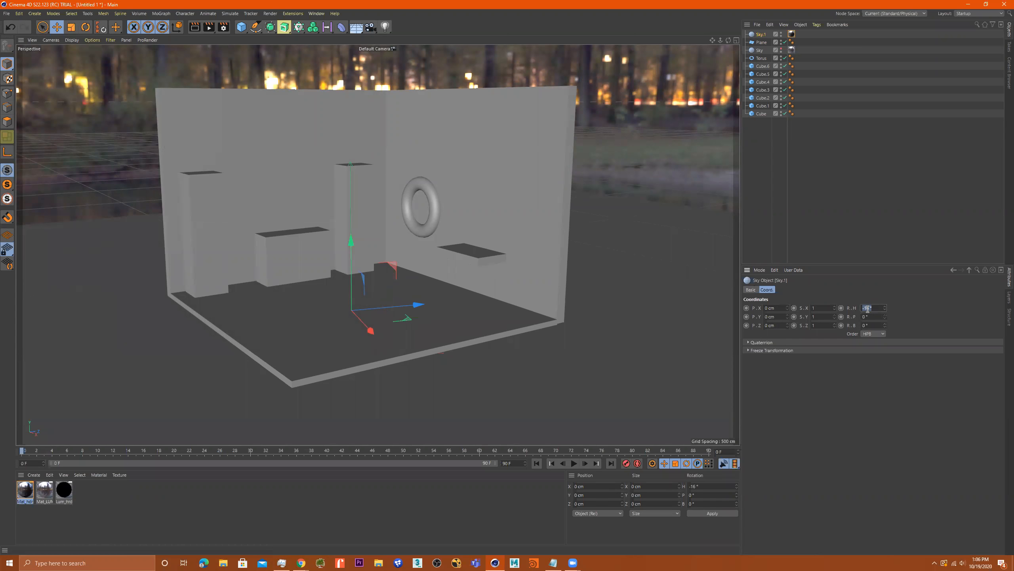
left_click_drag(886, 313, 886, 204)
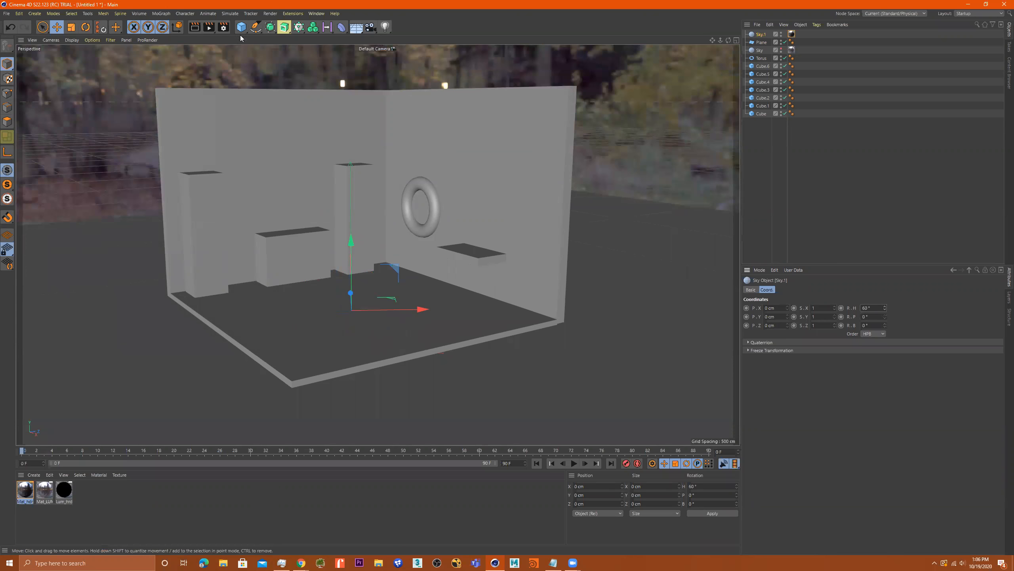
left_click(209, 27)
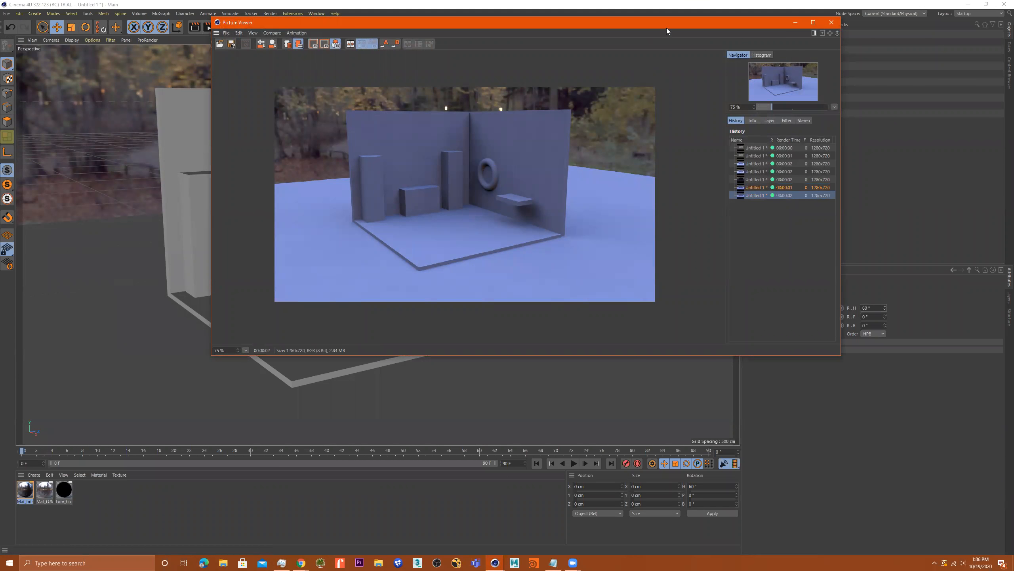
left_click_drag(645, 26, 501, 84)
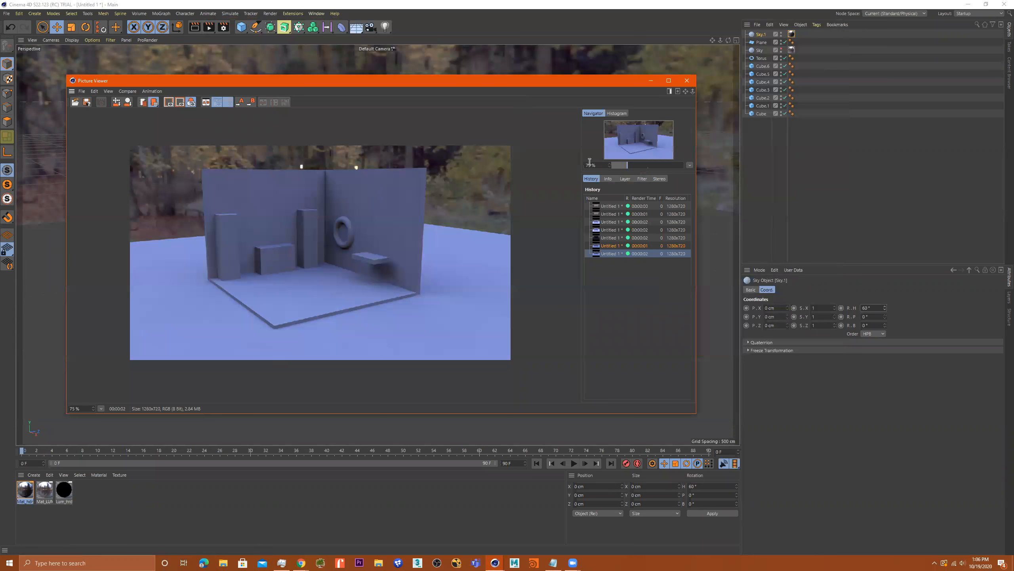
- Add a Compositing tag to Sky.1 with Seen by Camera disabled, and render the view to the Picture Viewer
right_click(761, 37)
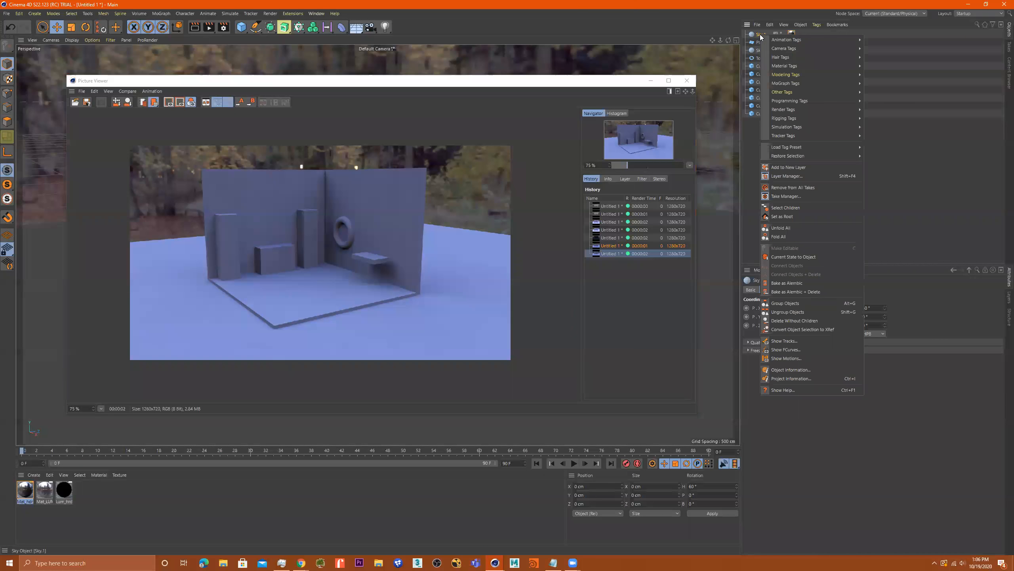
mouse_move(801, 120)
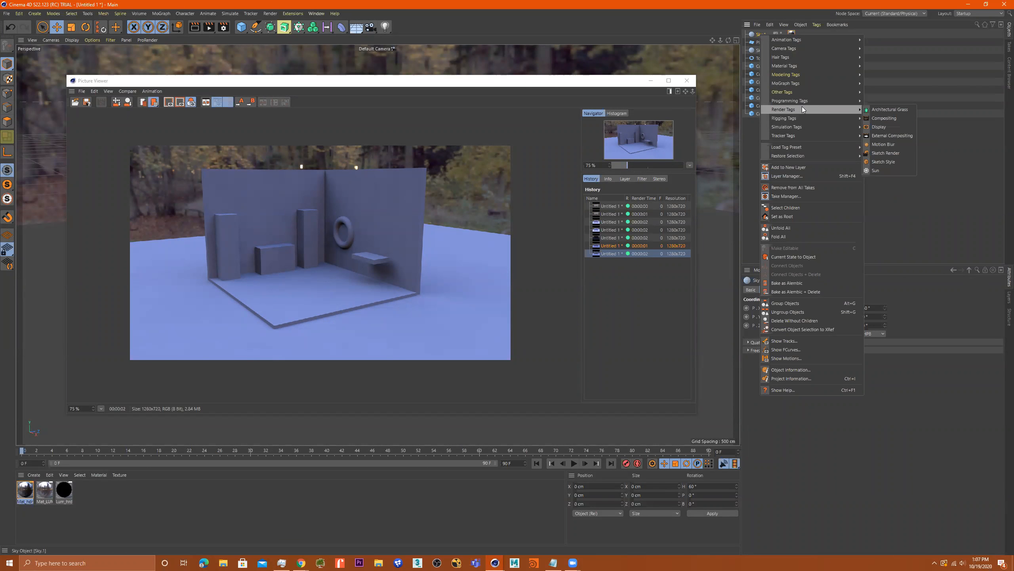
left_click(883, 118)
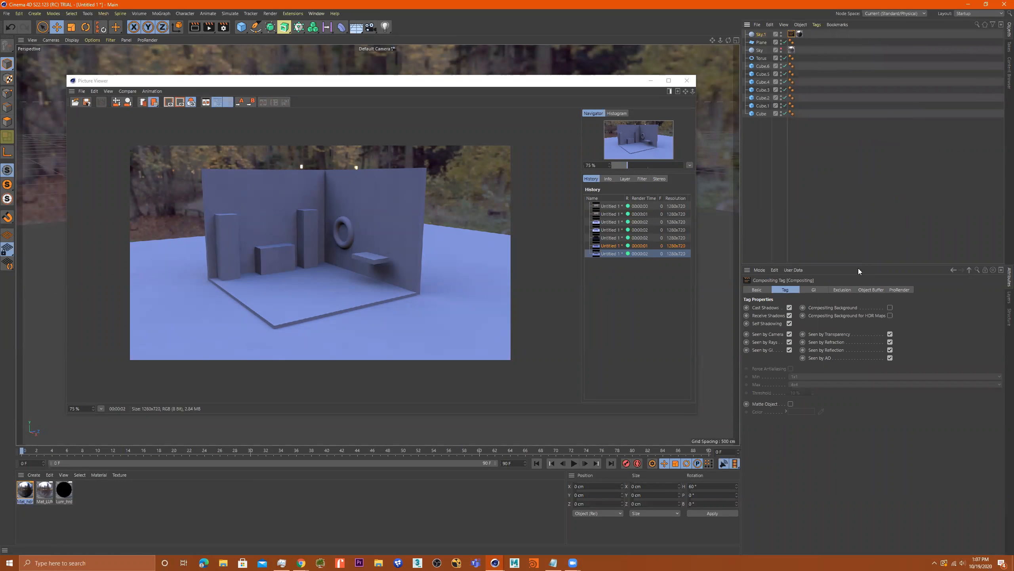
left_click(790, 334)
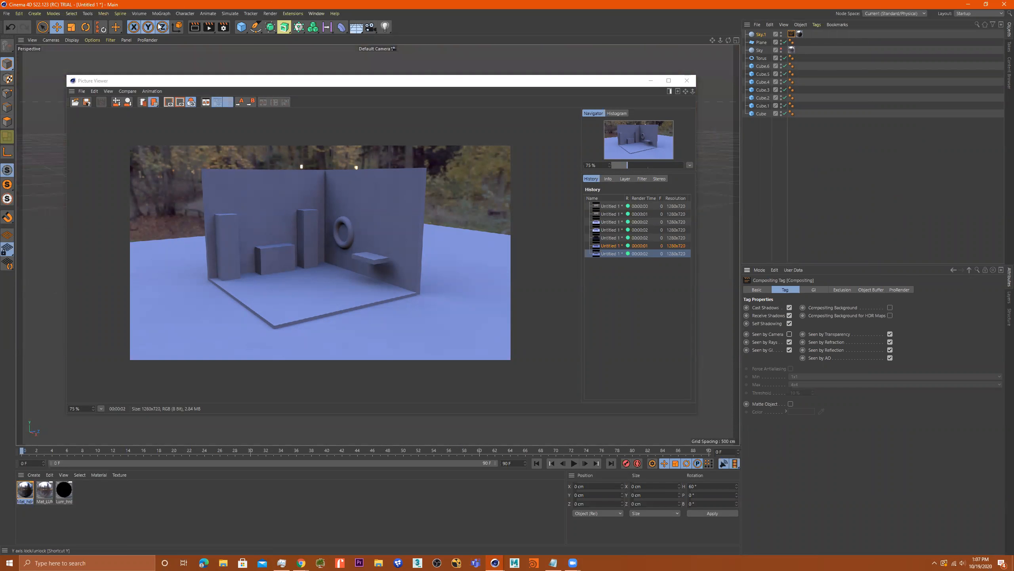
left_click(209, 27)
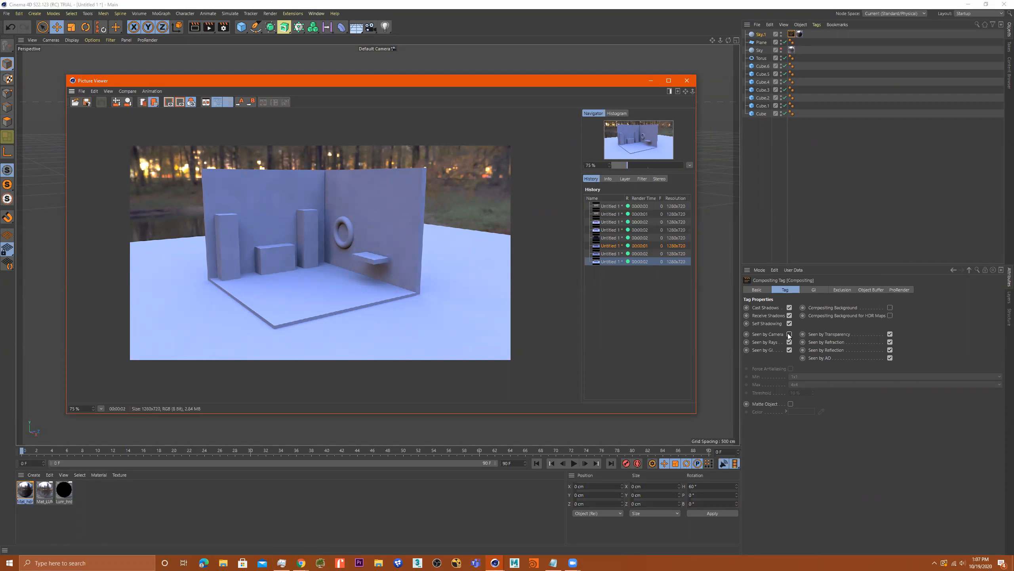
- Re-enable Seen by Camera on the Compositing tag, and test-render with Compositing Background temporarily enabled
left_click(789, 334)
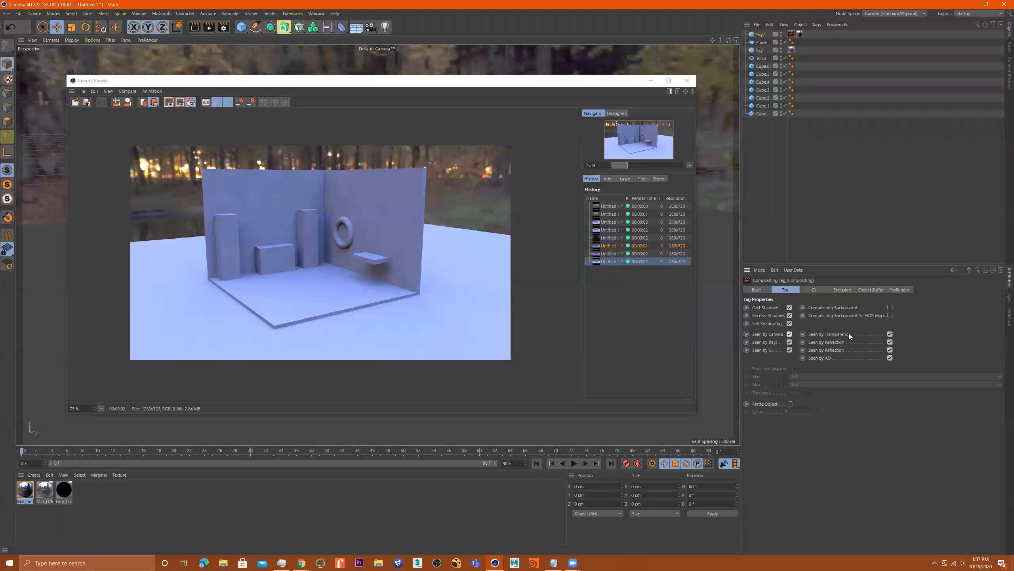
left_click(890, 307)
left_click(890, 307)
left_click(209, 27)
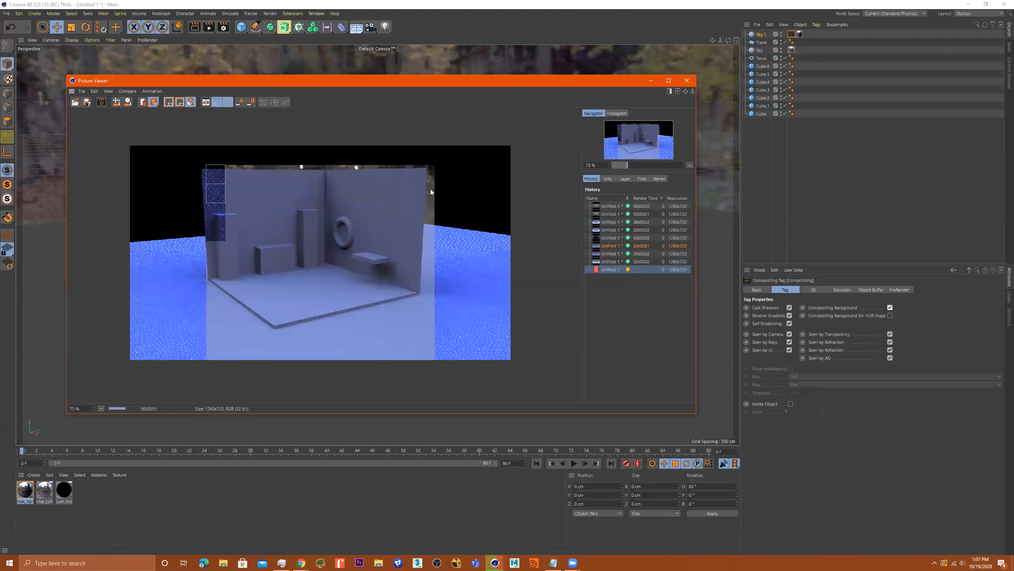
left_click(890, 306)
- Review Sky.1's coordinates and material tag, and its Compositing tag's ProRender, Object Buffer, Exclusion and GI settings
left_click(761, 290)
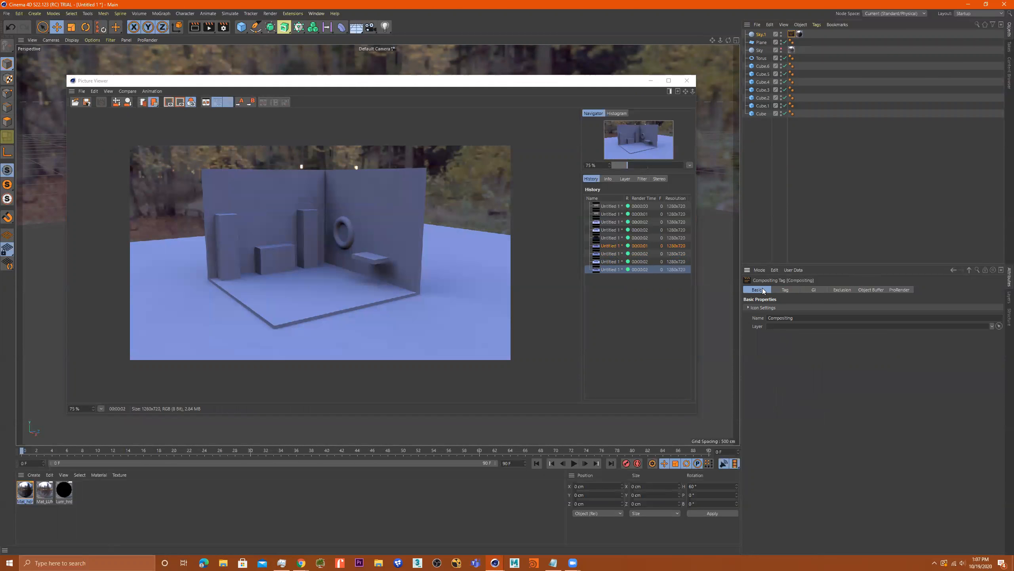
left_click(792, 34)
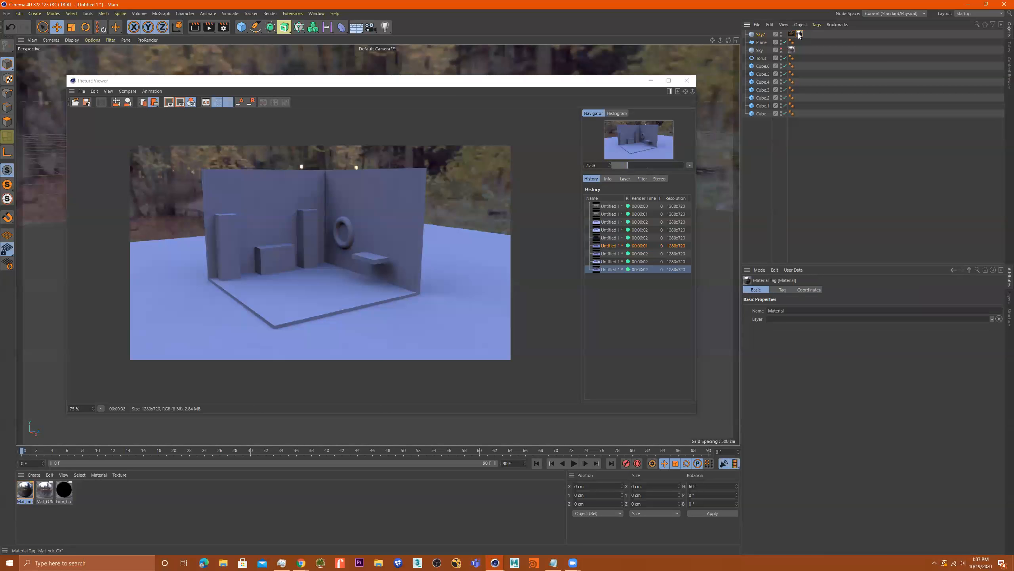
left_click(759, 34)
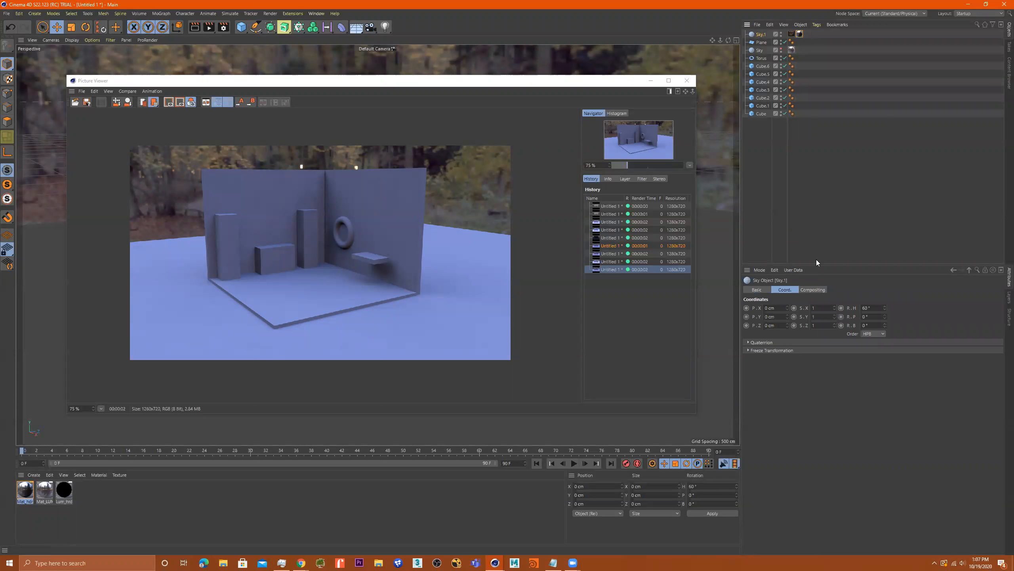
left_click(791, 34)
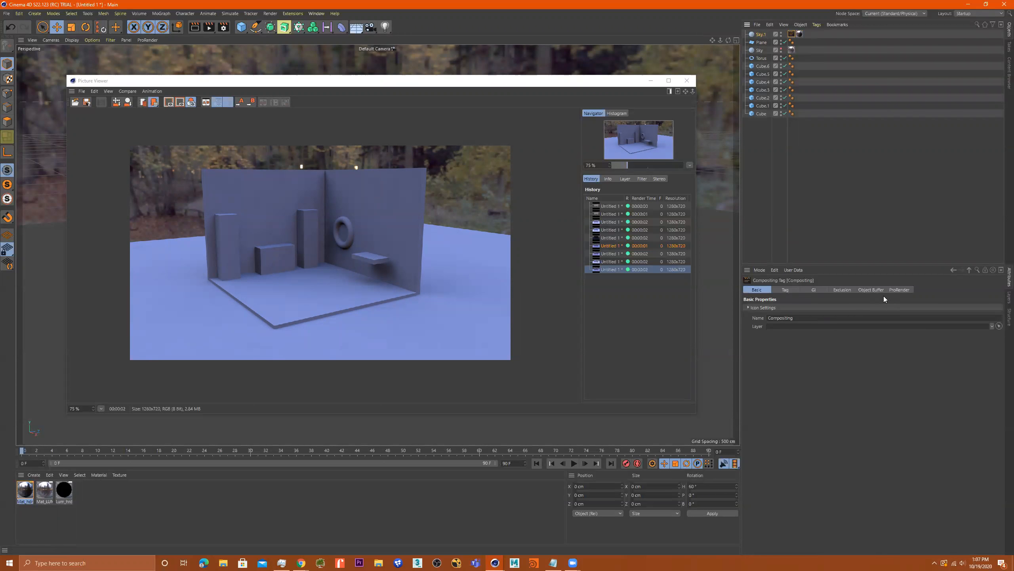
left_click(898, 290)
left_click(874, 289)
left_click(836, 289)
left_click(815, 289)
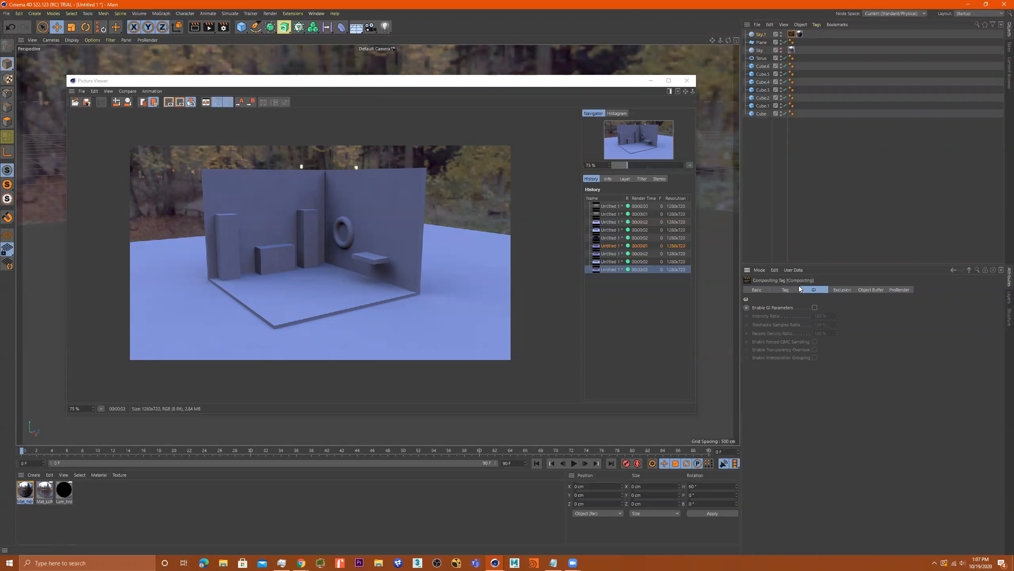
- Disable Seen by Camera in the Compositing tag properties and render the view again
left_click(787, 289)
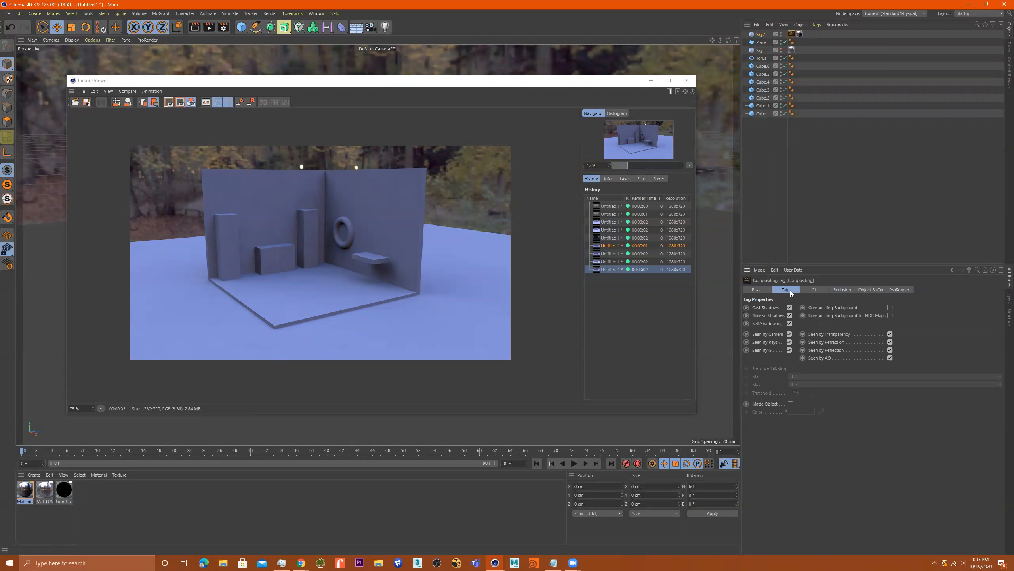
left_click(790, 334)
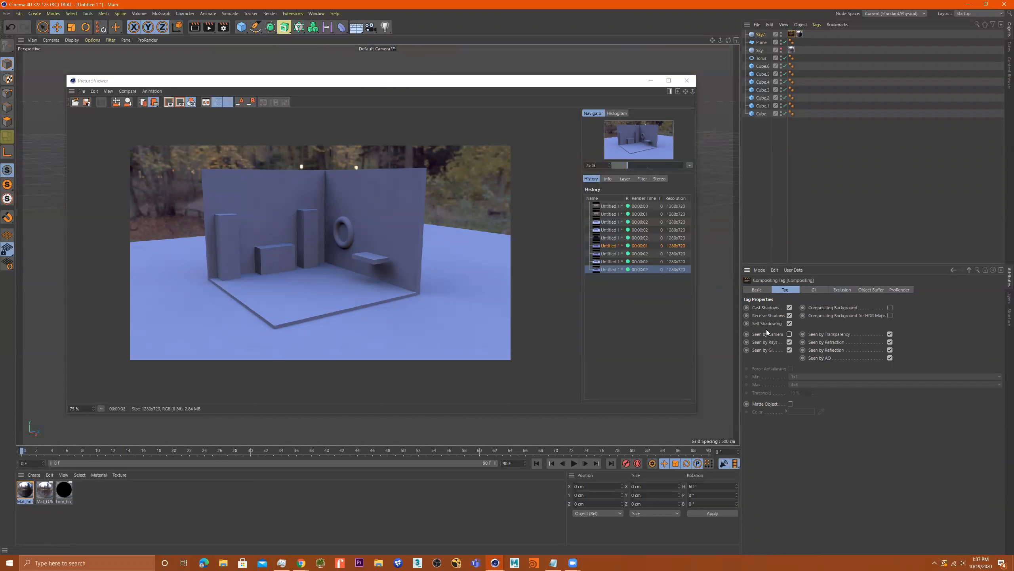
left_click(209, 27)
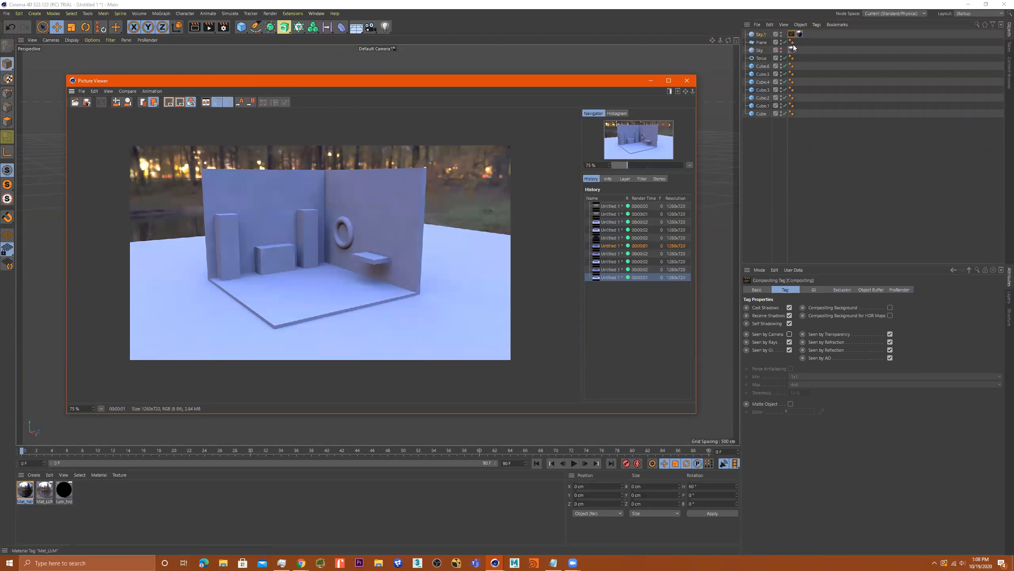
- Enable Compositing Background for HDR Maps on Sky.1's Compositing tag and render the view
left_click(761, 35)
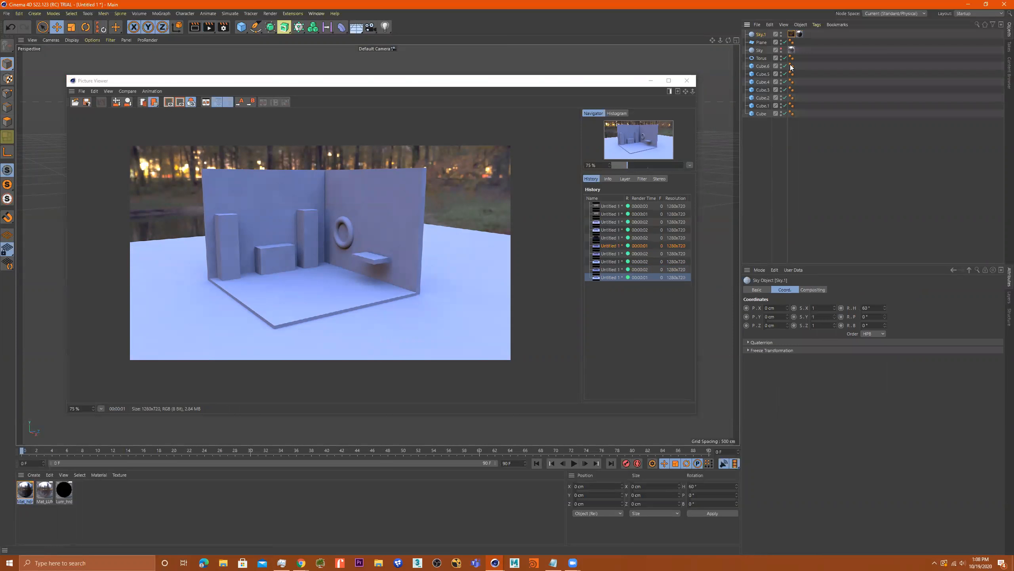
left_click(791, 34)
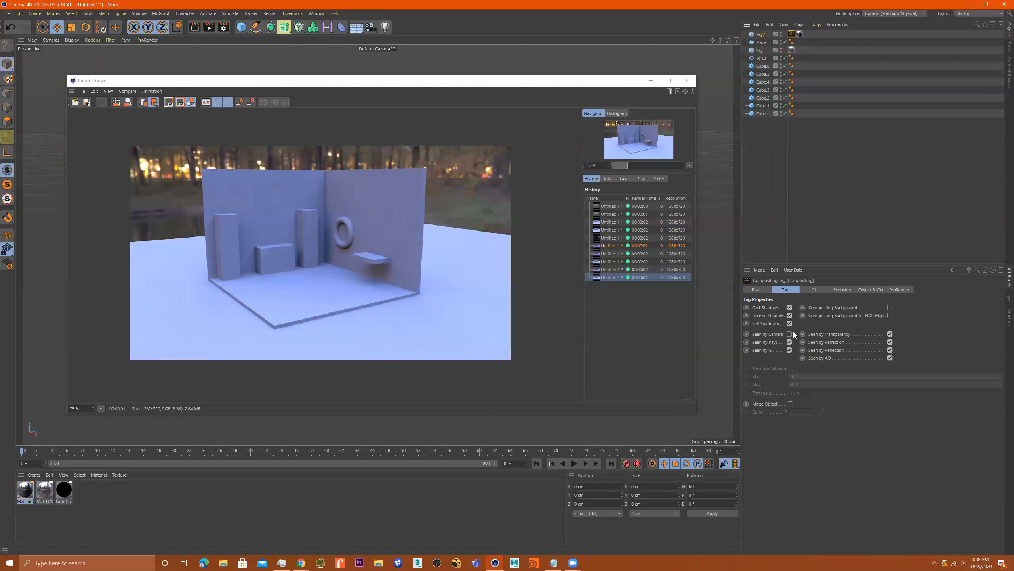
left_click(890, 315)
left_click(208, 28)
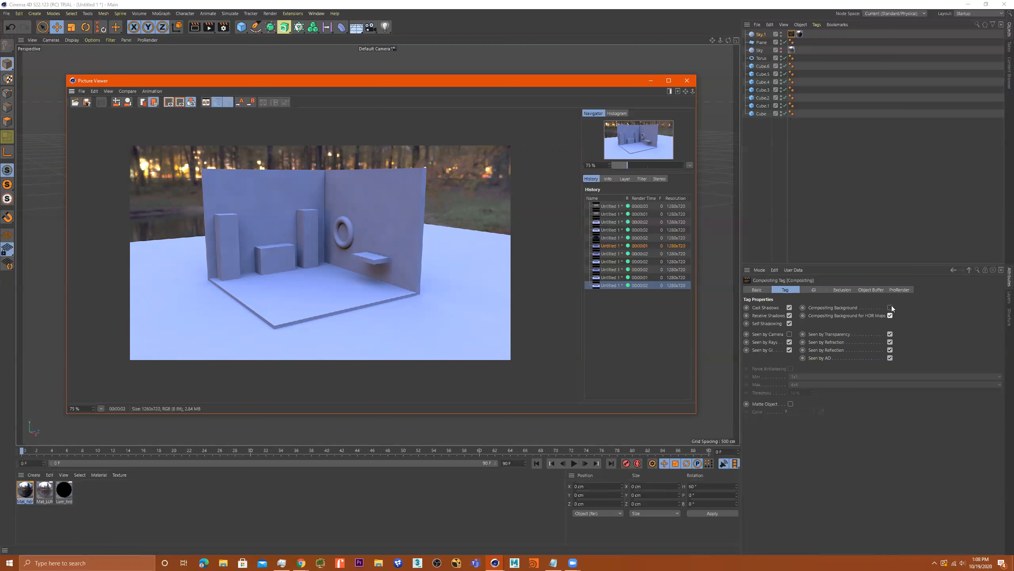
- Check the tag's GI and Exclusion settings, and render the view with Compositing Background enabled
left_click(820, 289)
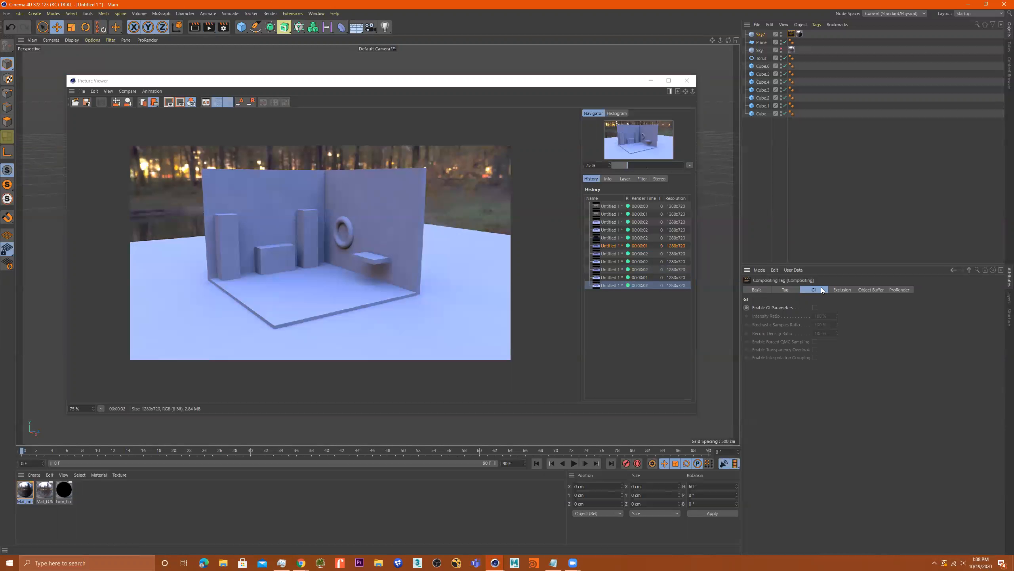
left_click(840, 290)
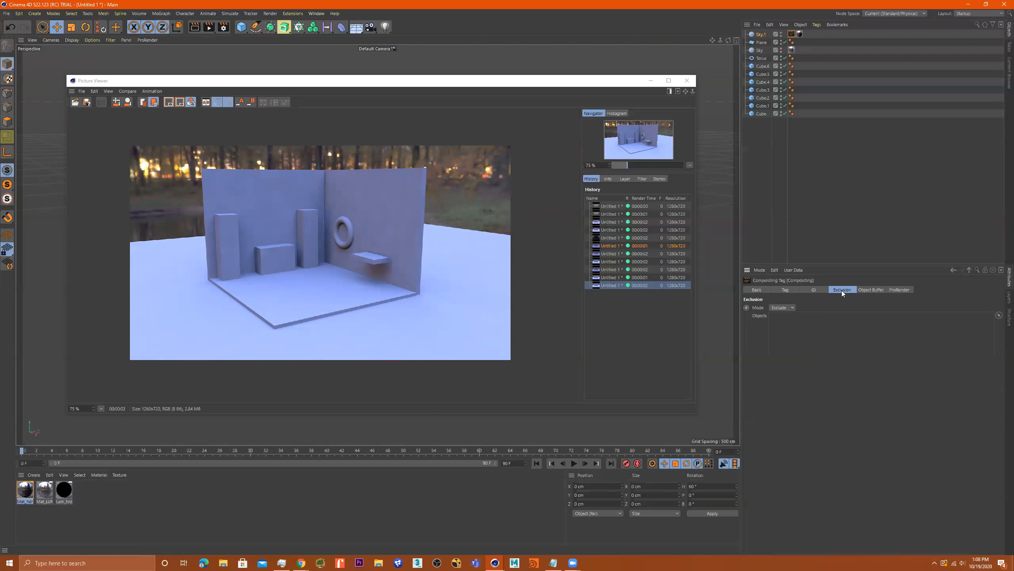
left_click(787, 288)
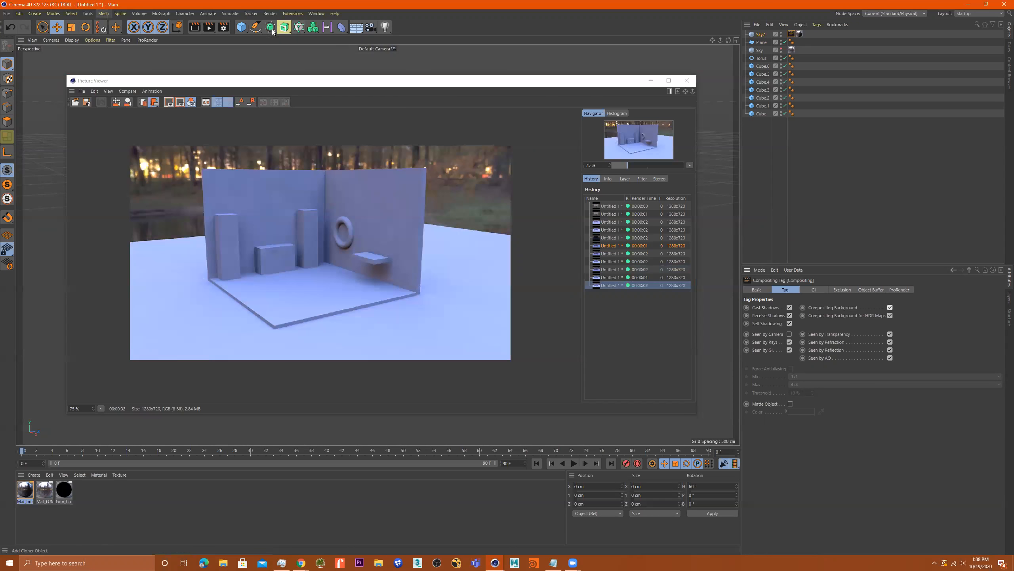
left_click(207, 28)
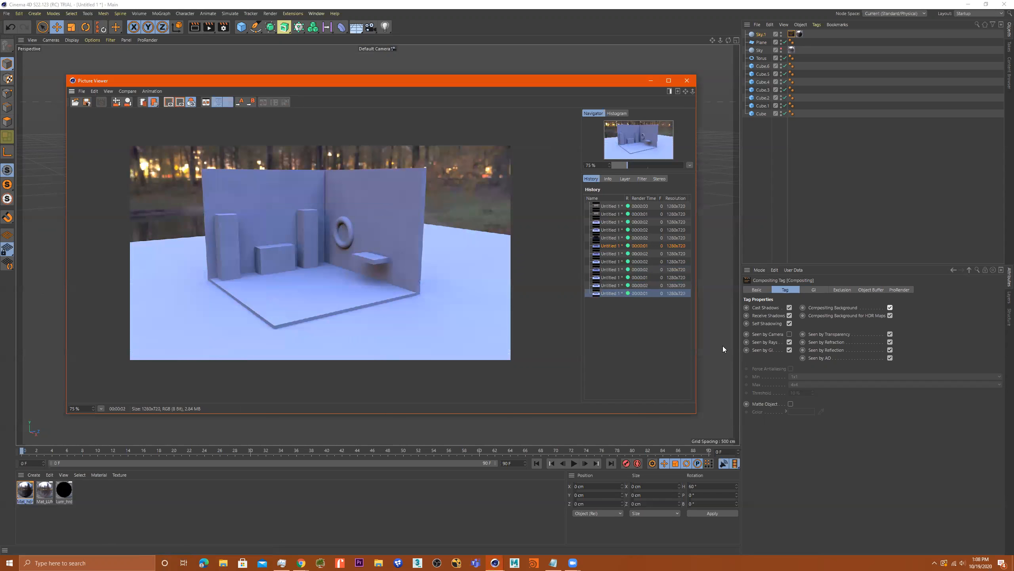
- Turn Seen by Camera back on with both Compositing Background options enabled, and render the view
left_click(789, 334)
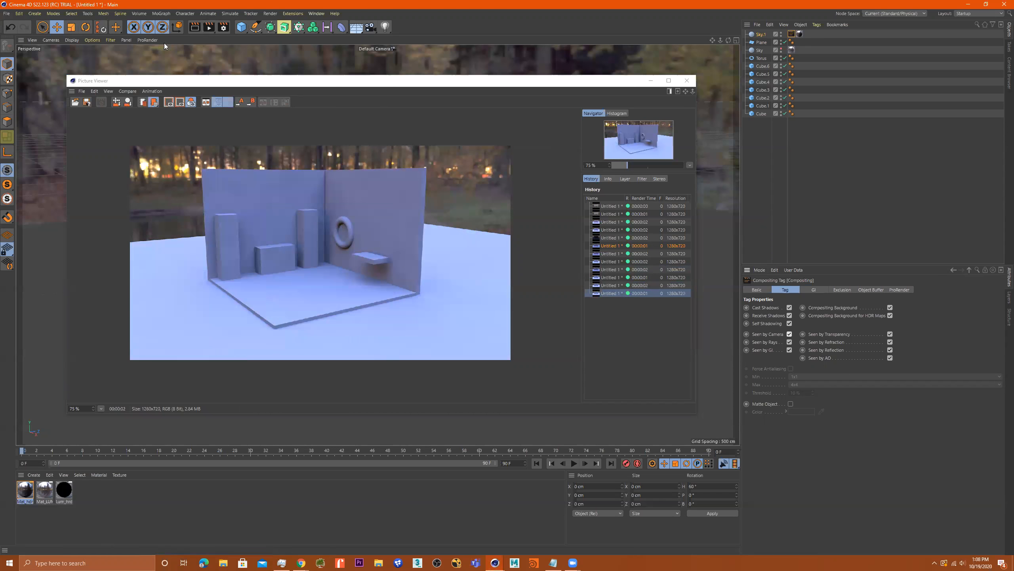
left_click(213, 29)
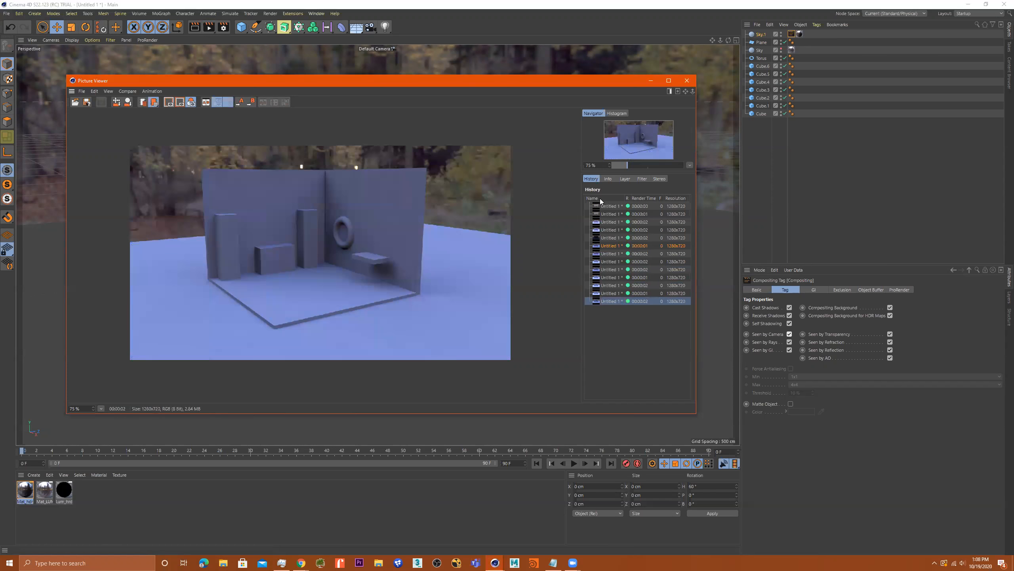
- Delete the original Sky object that carries the Mat_LUM material
left_click(761, 51)
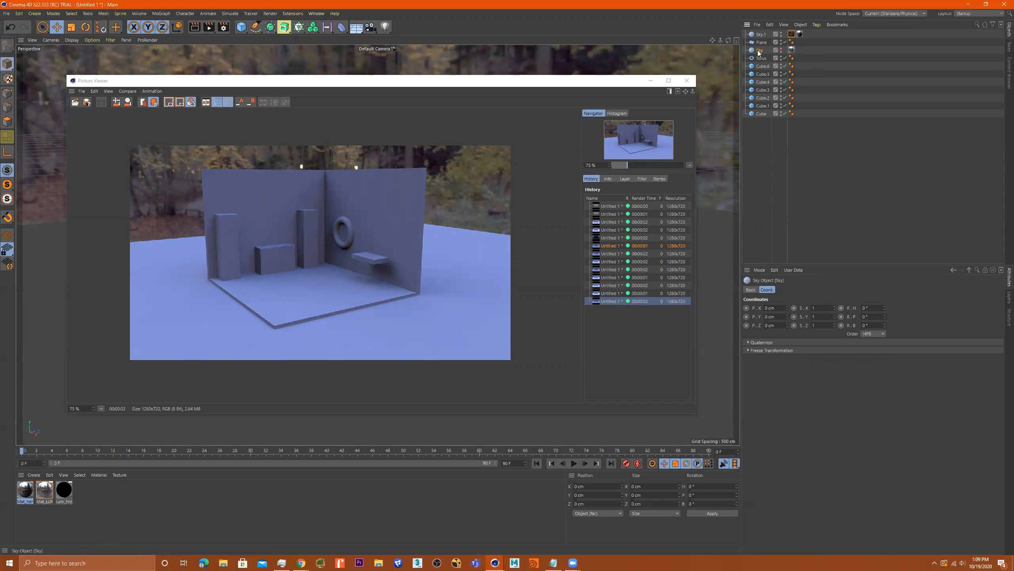
left_click(783, 49)
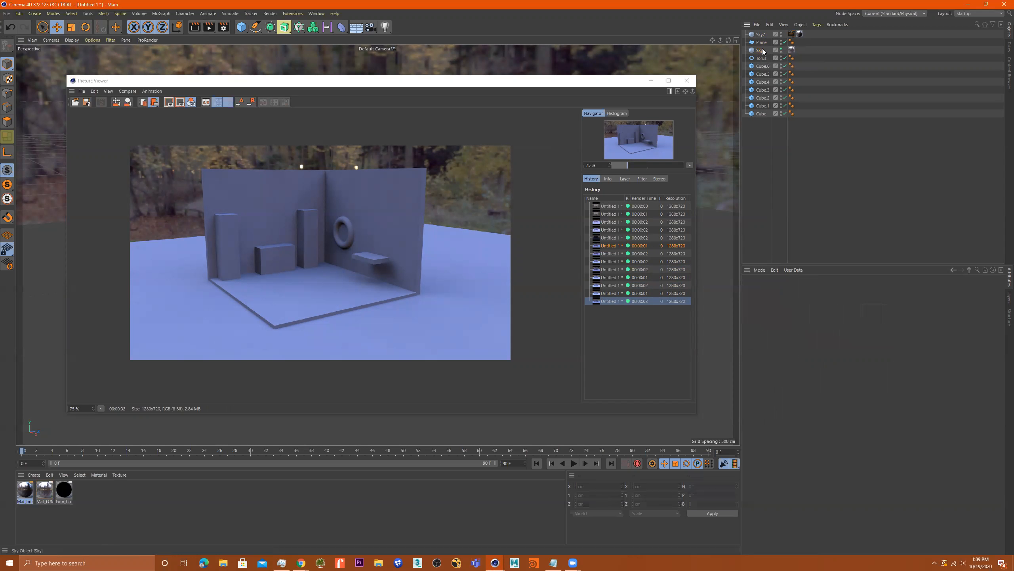
left_click(763, 51)
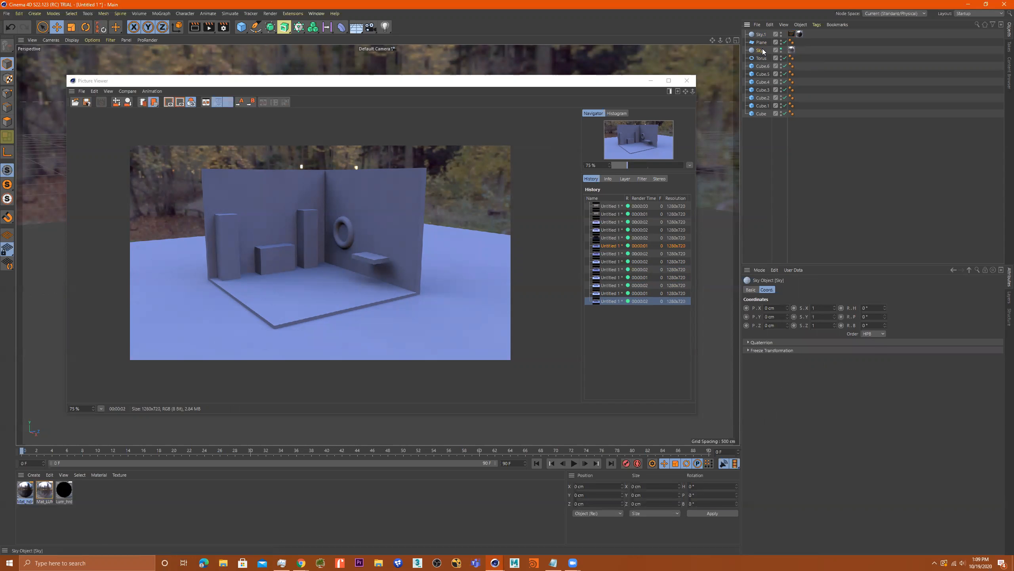
left_click(792, 49)
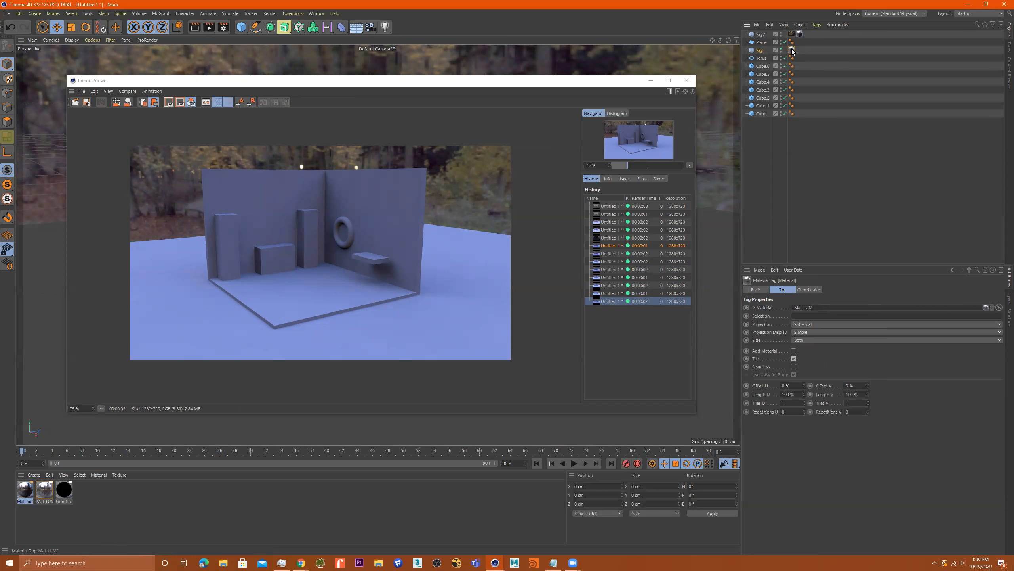
left_click(759, 51)
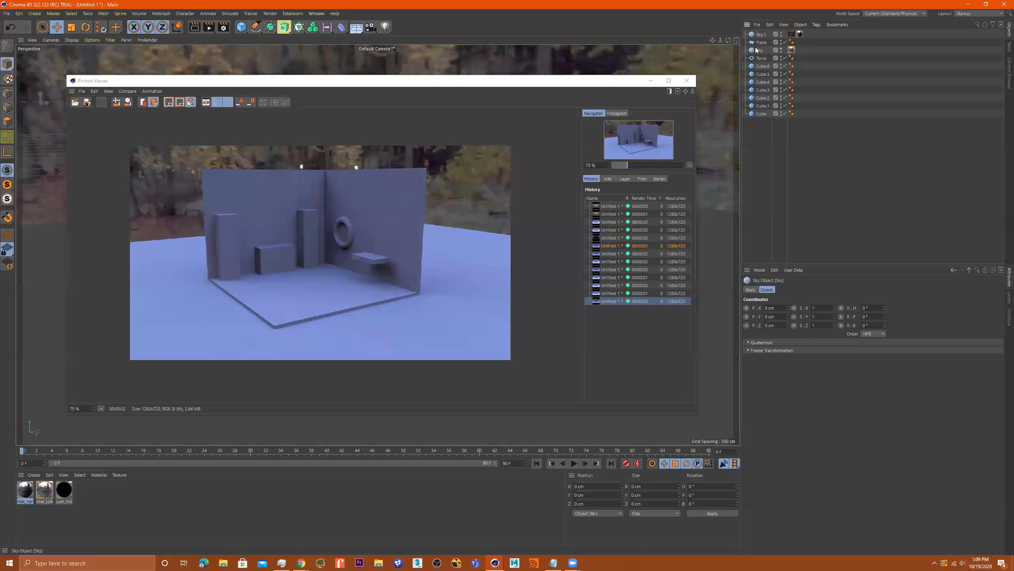
key("Delete")
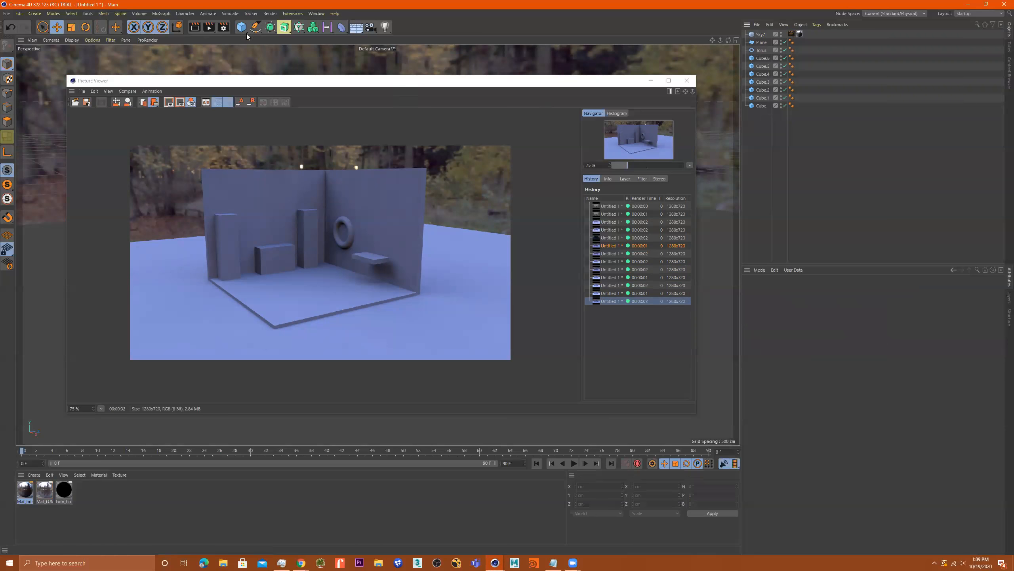
- Turn off Seen by Camera on Sky.1's Compositing tag, rendering the view both before and after the change
left_click(209, 28)
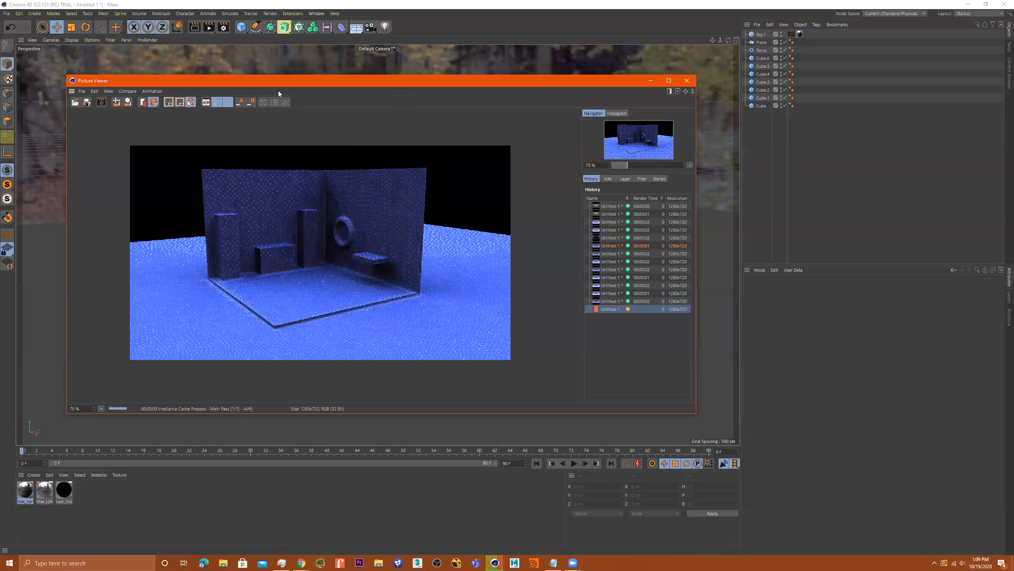
left_click(760, 34)
left_click(791, 35)
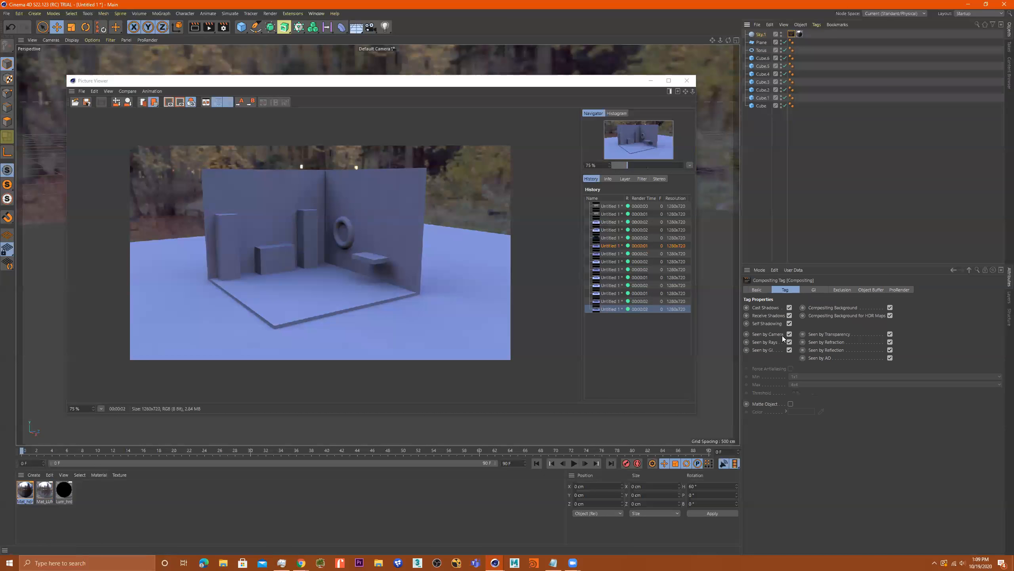
left_click(222, 28)
left_click(209, 28)
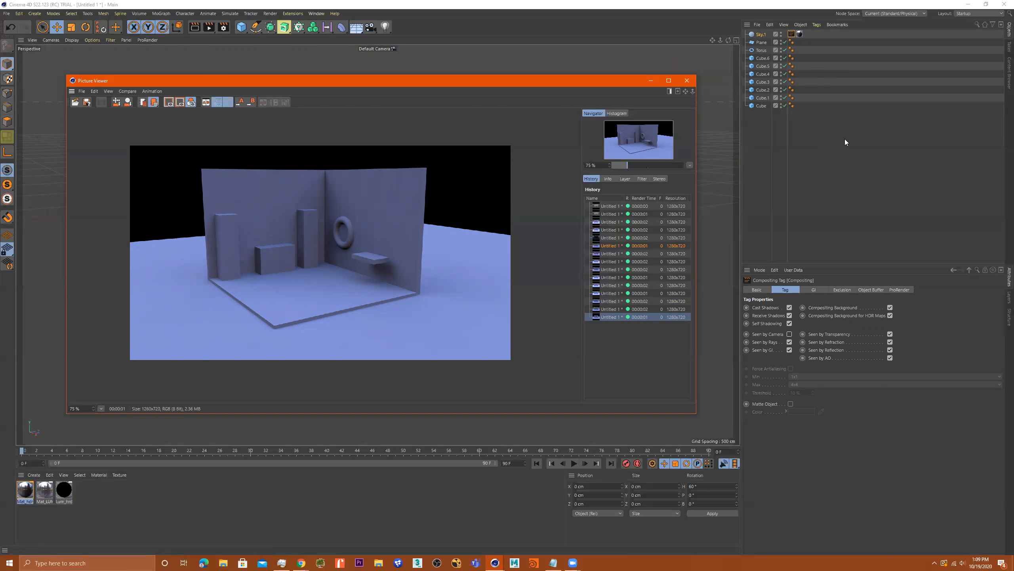
- Undo back to before the Mat_LUM Sky object was deleted, and remove the Compositing tag from Sky.1
key("ctrl+z")
key("ctrl+z")
key("ctrl+z")
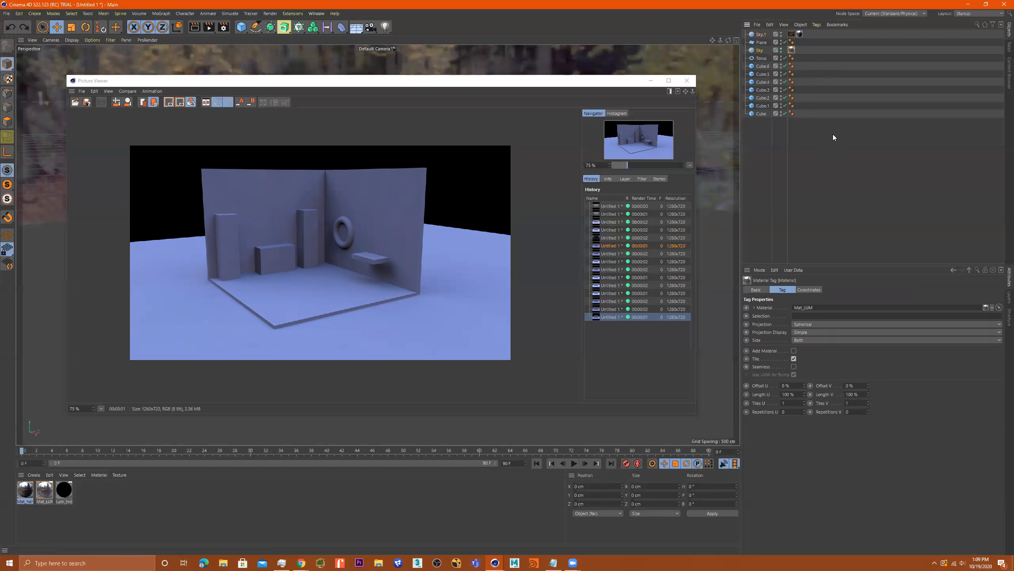
left_click(793, 35)
key("Delete")
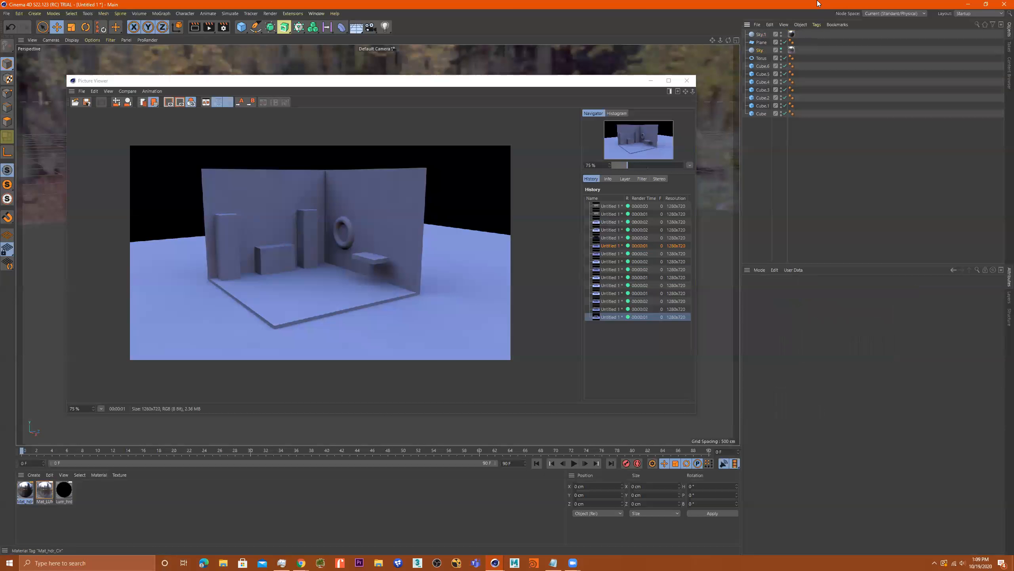
- Delete Sky.1 and render the view with only the Mat_LUM sky in the scene
left_click(760, 35)
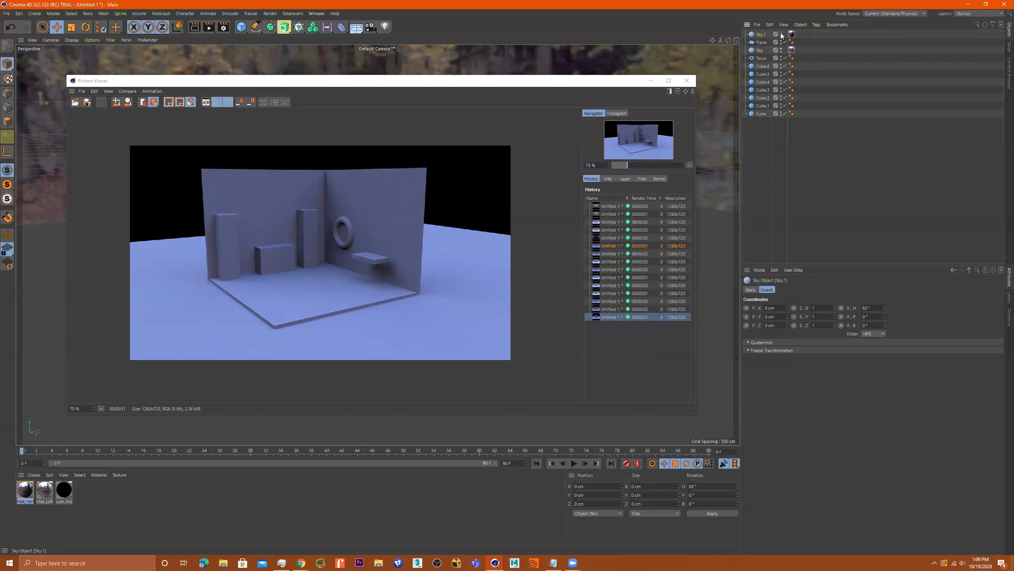
left_click(792, 34)
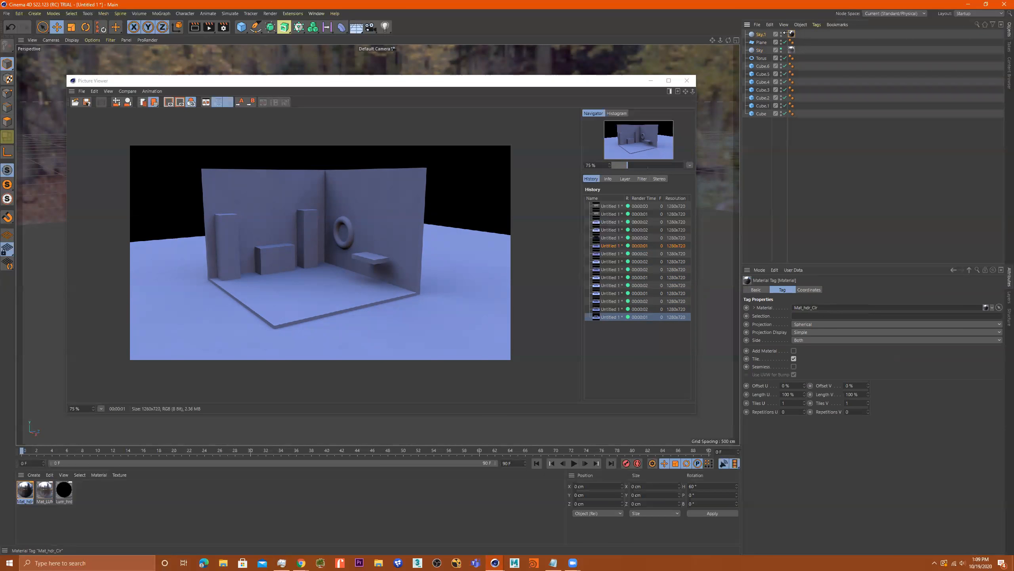
key("Delete")
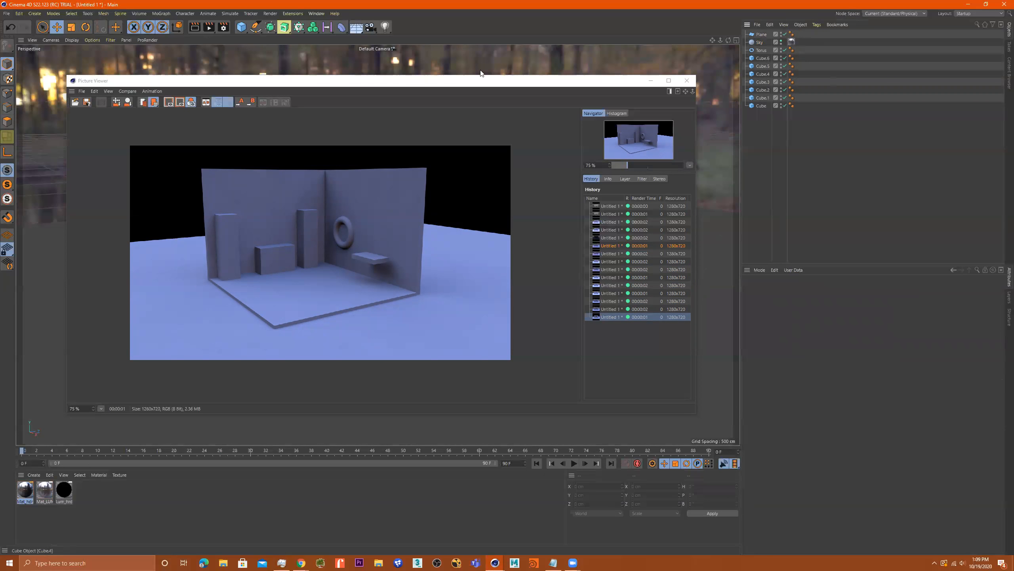
left_click(209, 27)
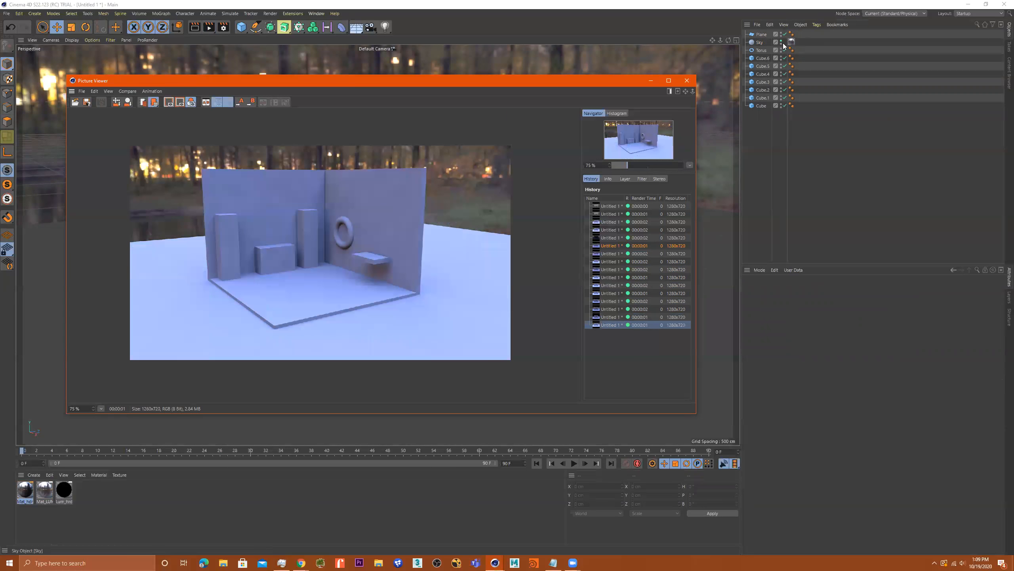
- Undo the deletion of Sky.1 and delete the Sky object with the Mat_LUM material instead
left_click(711, 121)
key("ctrl+z")
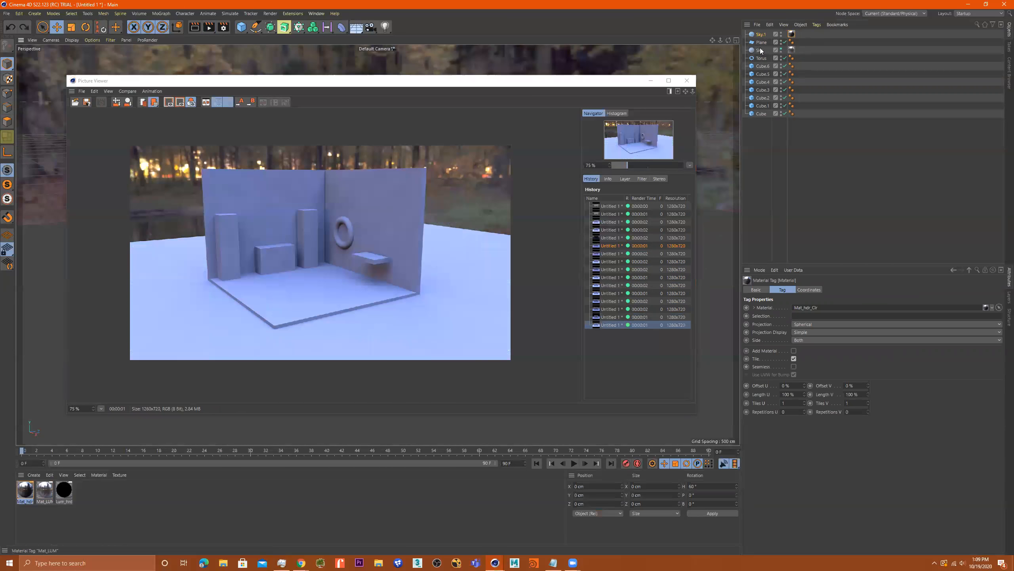
left_click(792, 50)
left_click(771, 48)
key("Delete")
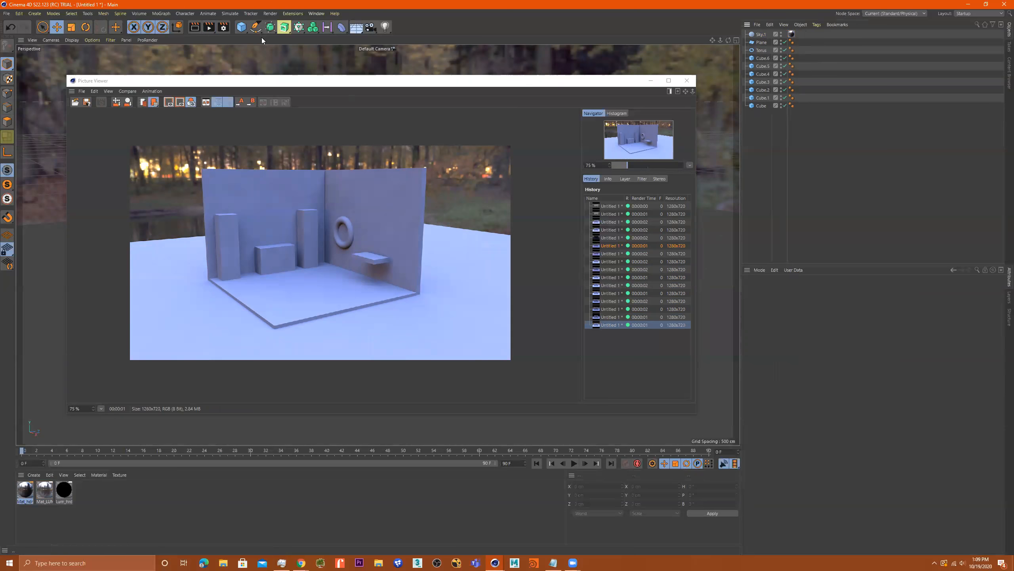
- Render the view with Sky.1 alone and compare it with the previous render in the Picture Viewer history
left_click(209, 27)
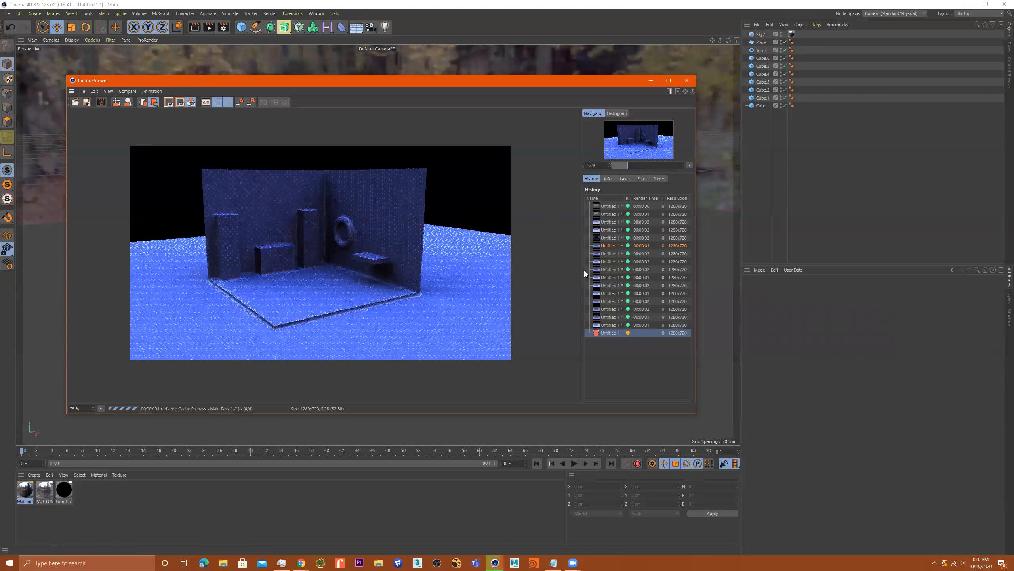
left_click(604, 327)
left_click(604, 333)
left_click(606, 325)
left_click(608, 332)
left_click(607, 326)
left_click(610, 333)
left_click(610, 326)
left_click(610, 332)
left_click(609, 326)
left_click(610, 332)
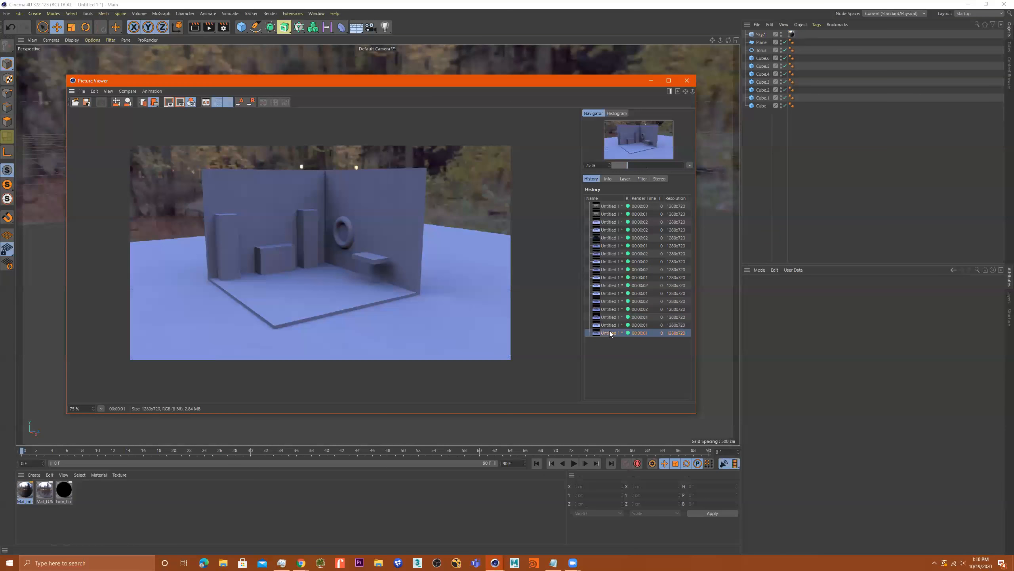
- Inspect the color settings of Sky.1's Mat_hdr_Clr material and close the Picture Viewer
left_click(775, 33)
left_click(792, 33)
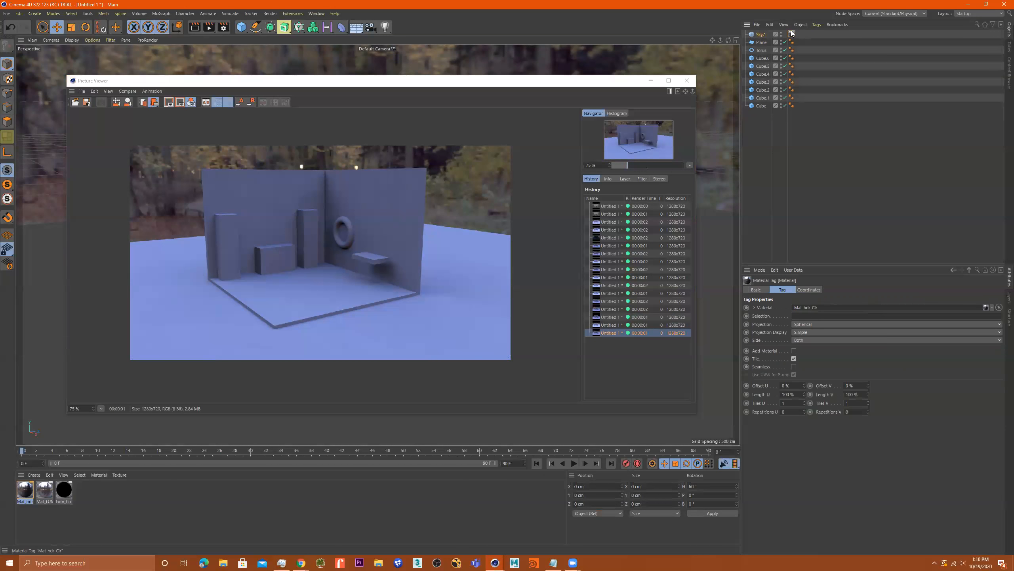
double_click(791, 34)
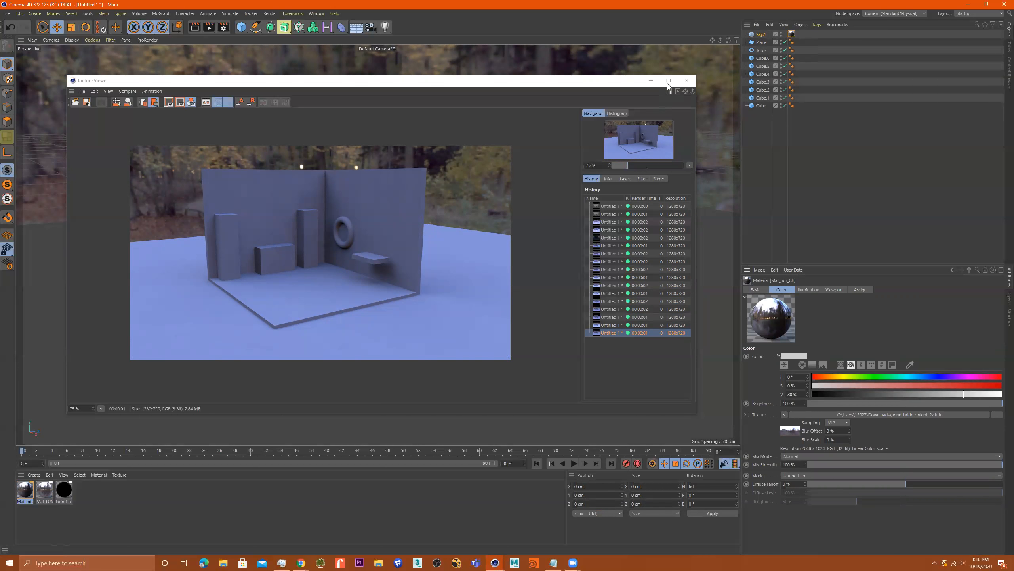
left_click(687, 81)
- Add a Camera object matching the current perspective of the room and look through it
scroll(414, 269, "up", 2)
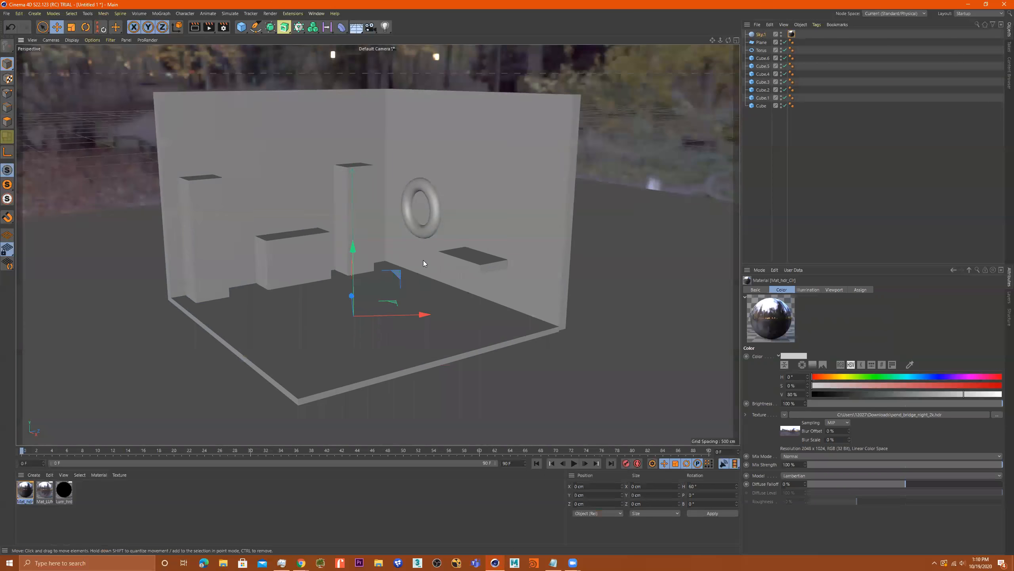
scroll(347, 260, "down", 4)
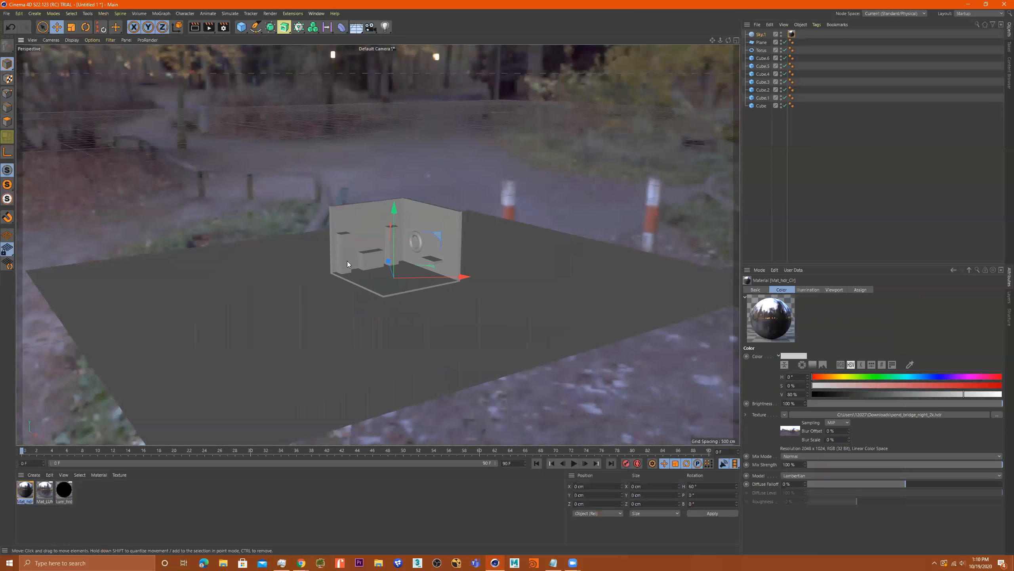
scroll(515, 212, "up", 5)
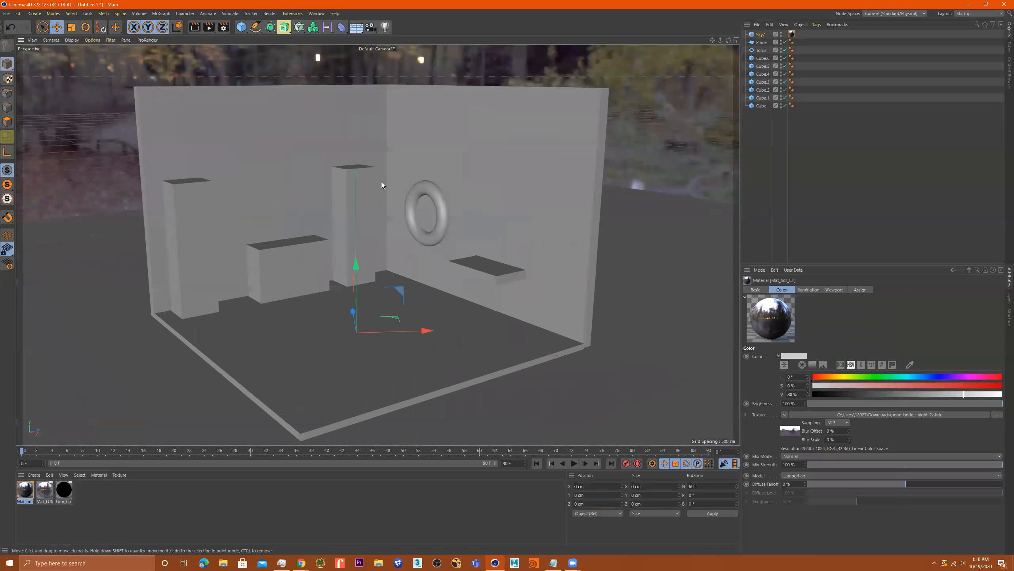
scroll(379, 188, "down", 3)
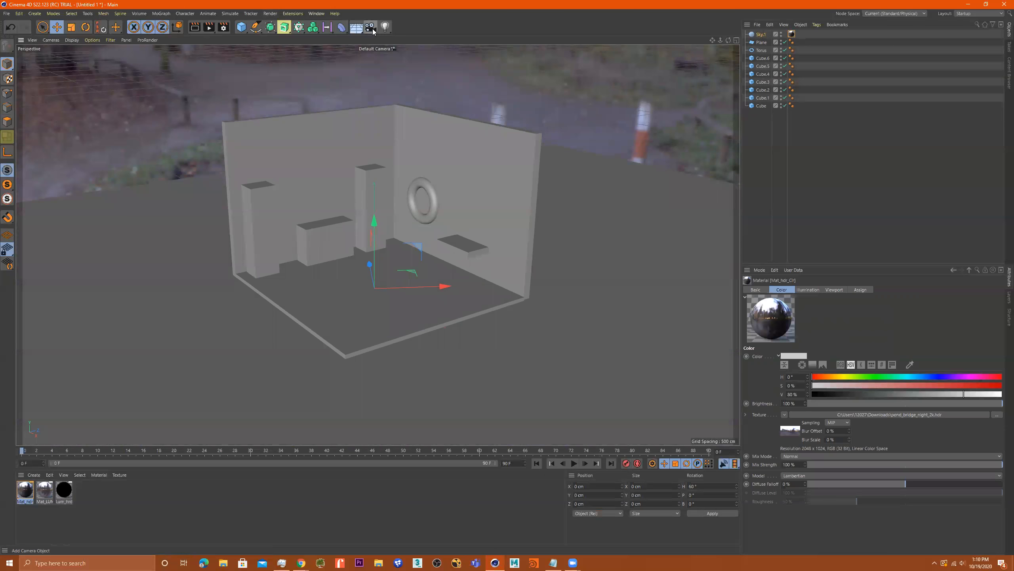
left_click(372, 29)
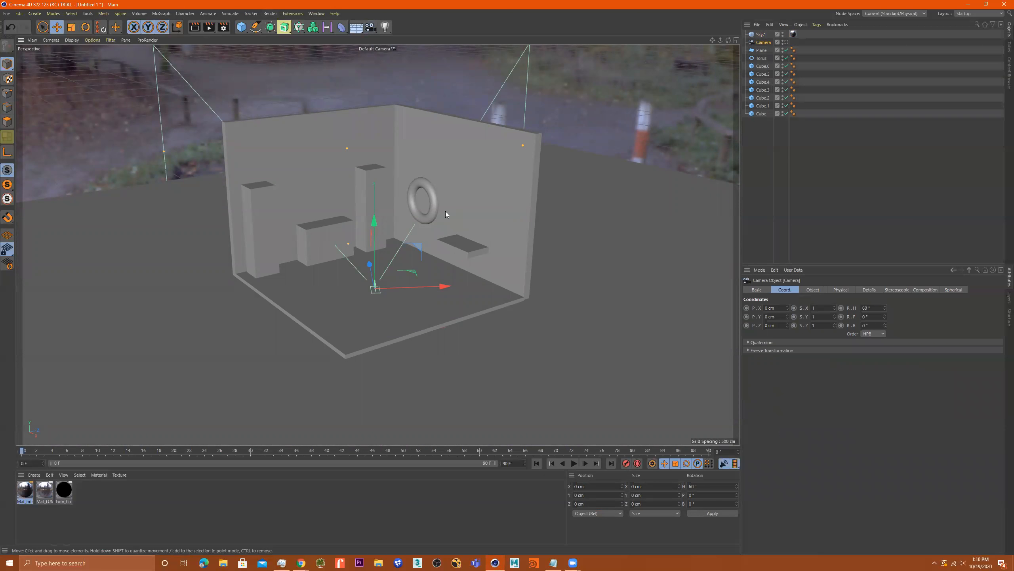
key("ctrl+z")
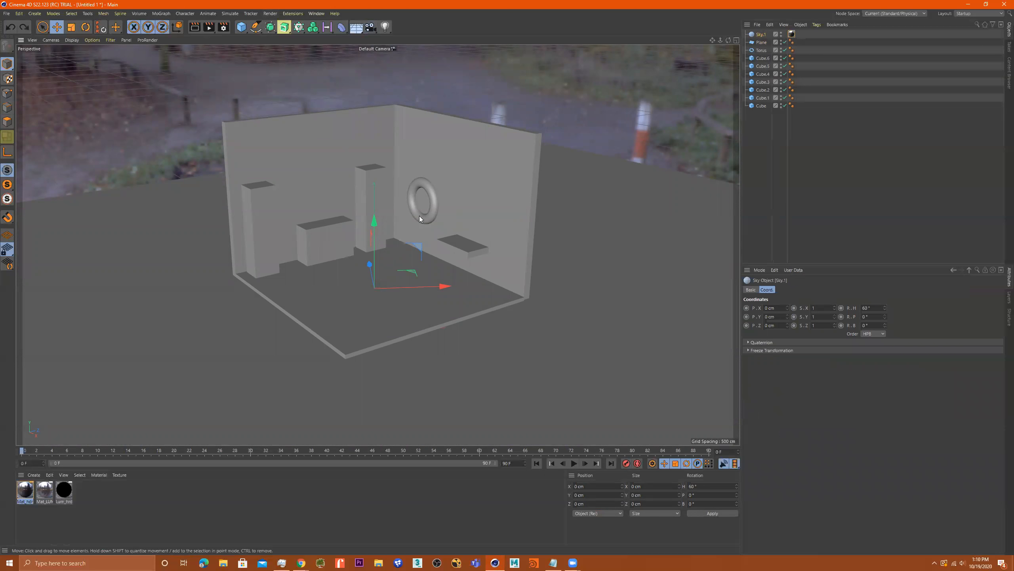
left_click(373, 28)
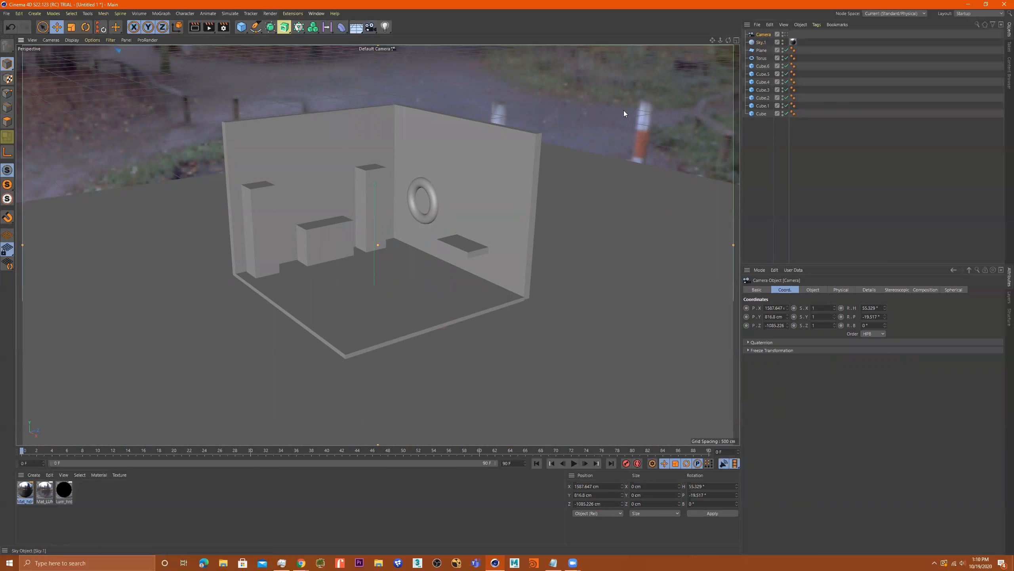
left_click(785, 35)
- Reframe the room closer through the camera, at a heading of about 47° and a pitch of about -18°
scroll(376, 135, "up", 2)
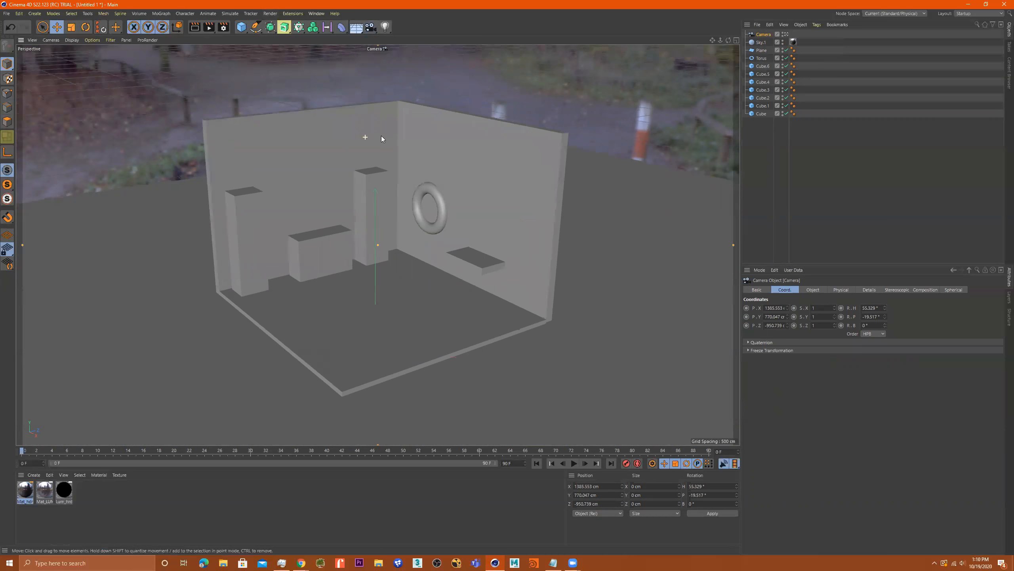
left_click_drag(388, 148, 399, 147, "alt")
mouse_move(386, 241)
left_mouse_down("alt")
mouse_move(386, 230)
mouse_move(400, 239)
left_mouse_up("alt")
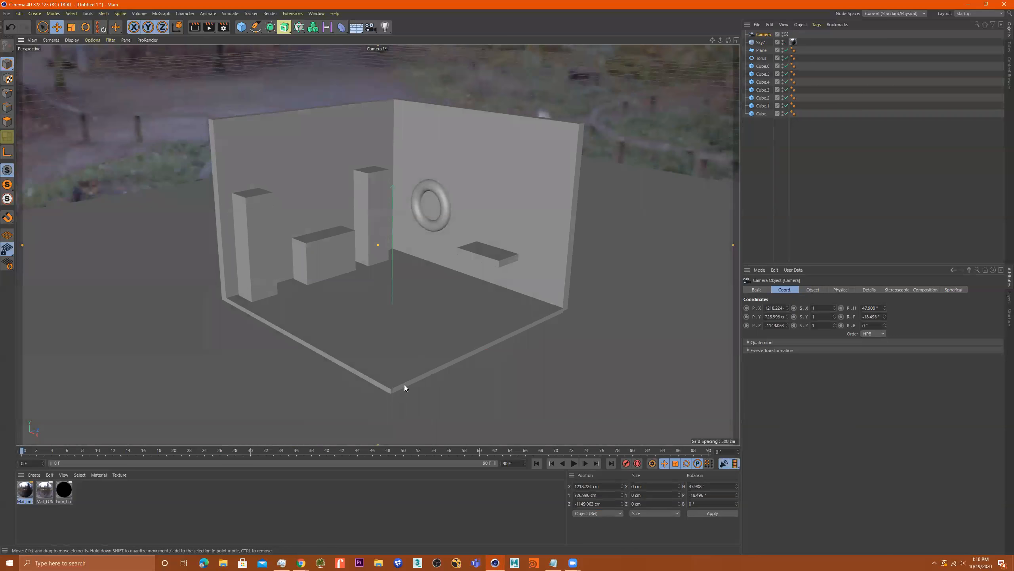
scroll(423, 182, "up", 4)
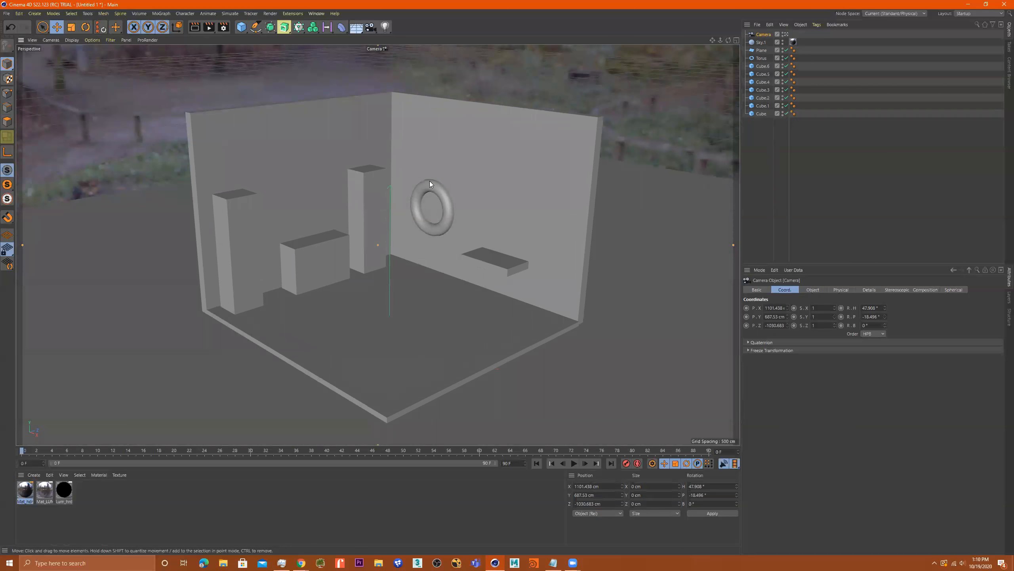
left_click_drag(382, 218, 385, 218, "alt")
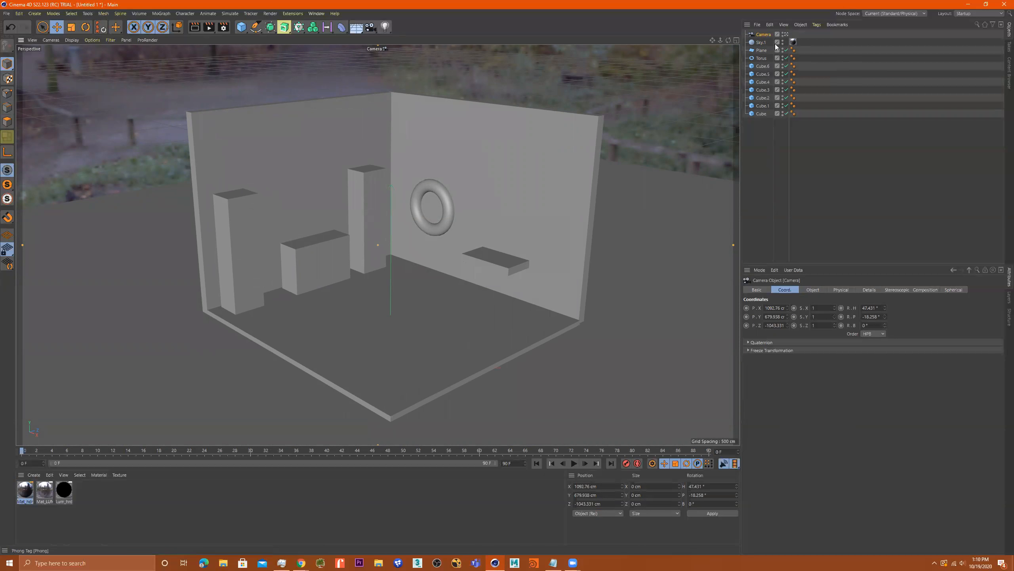
- Add a Protection tag to the Camera object to lock its framing
right_click(767, 33)
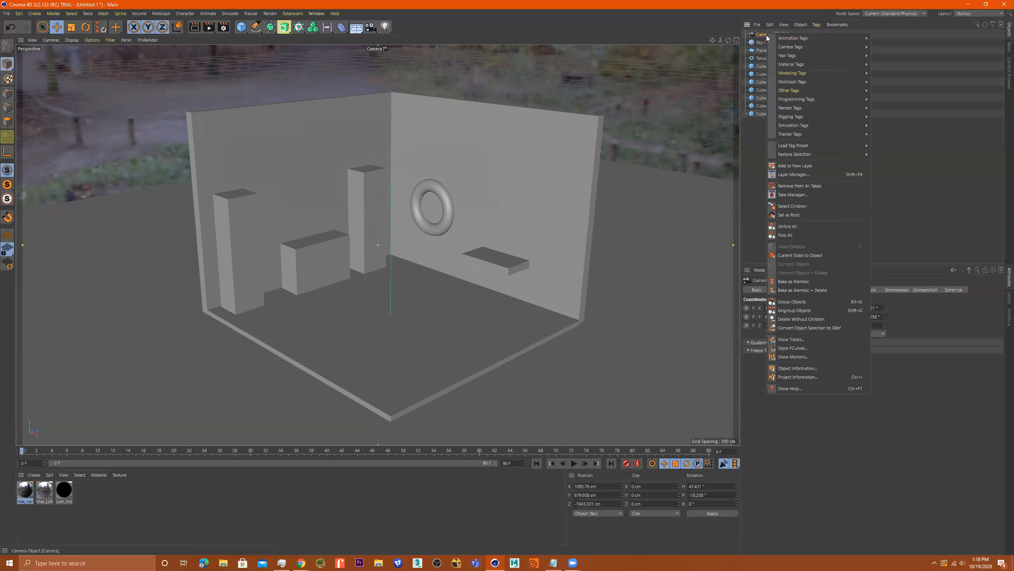
mouse_move(808, 109)
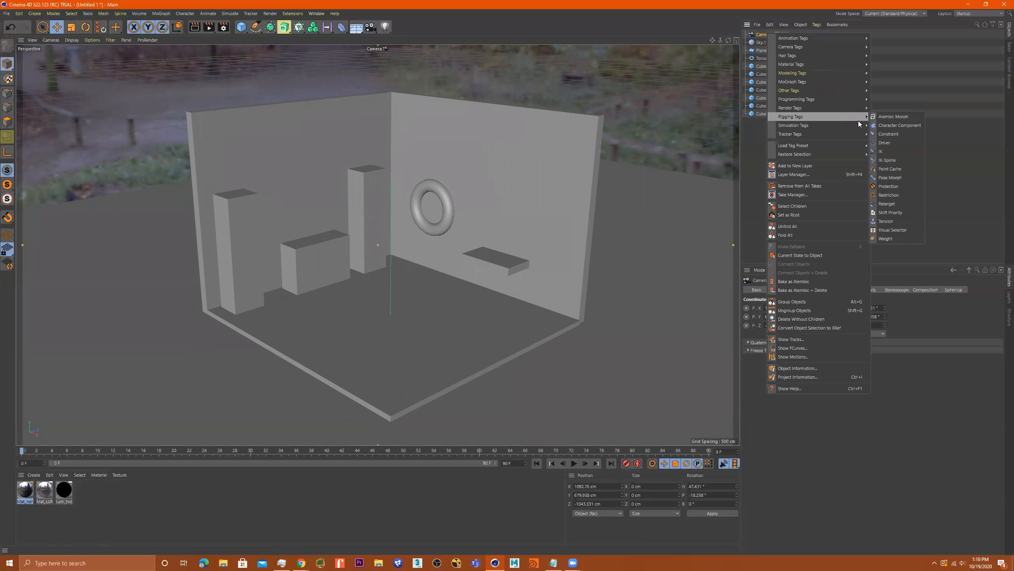
left_click(895, 184)
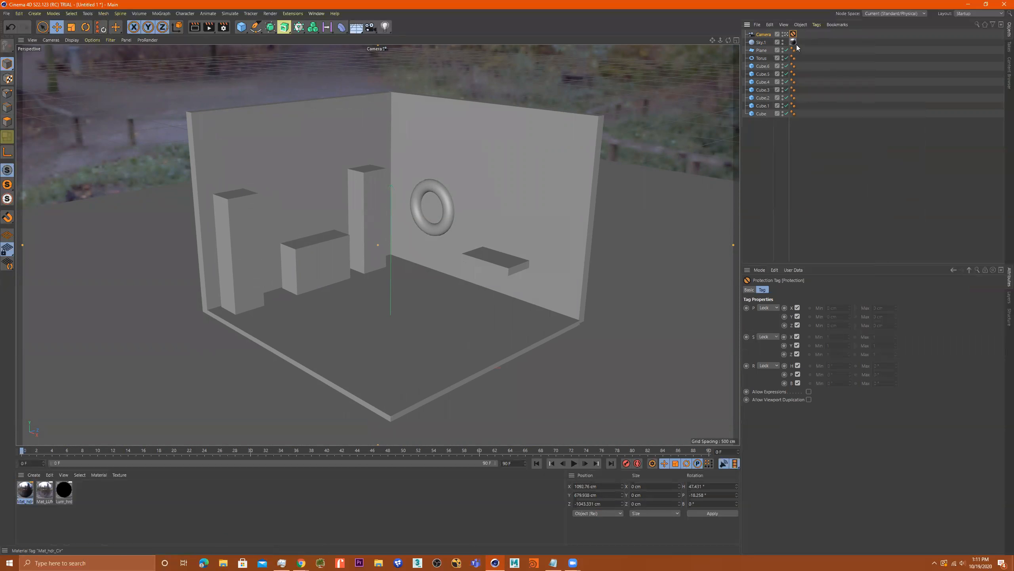
- Leave the camera view and add a PBR Light to the scene
left_click(785, 34)
scroll(461, 194, "down", 3)
left_click_drag(461, 193, 433, 221, "alt")
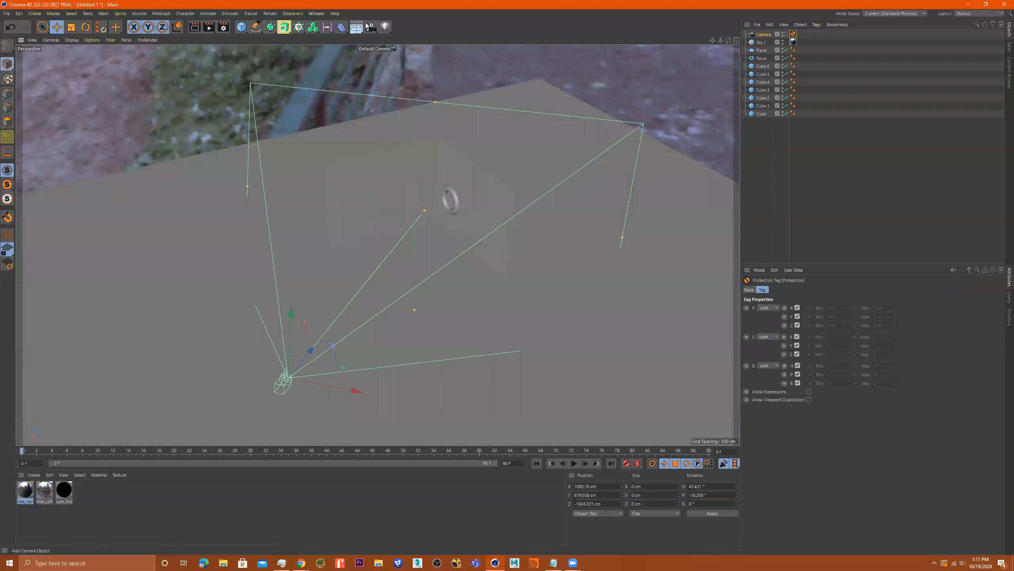
left_click(384, 27)
left_click(461, 70)
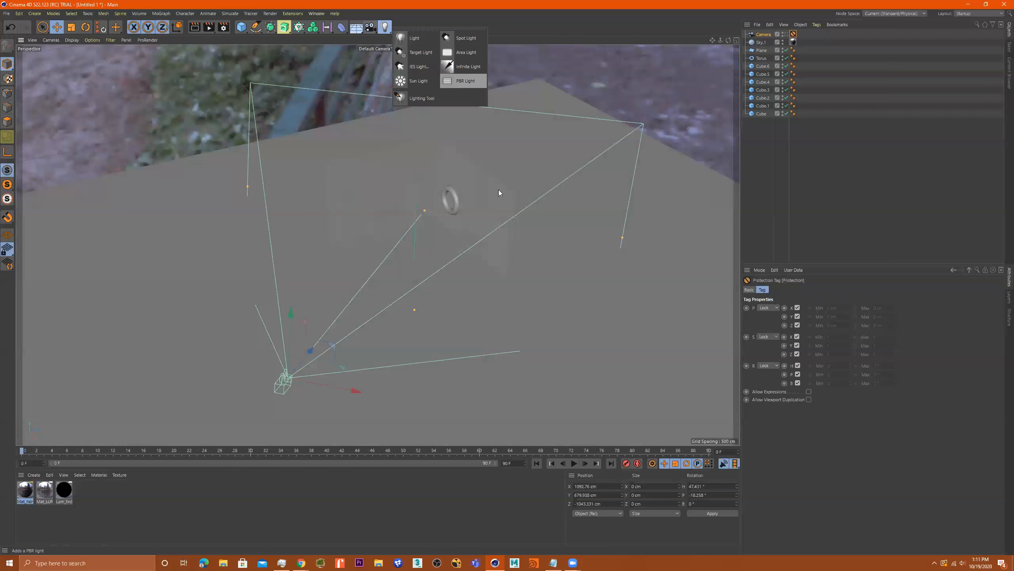
- Move the light above the floor and outside the room's open side, to about Y 271 cm and Z -577 cm
left_click_drag(414, 201, 415, 154)
left_click_drag(471, 200, 385, 218)
mouse_move(369, 219)
left_mouse_down()
mouse_move(346, 223)
mouse_move(358, 222)
left_mouse_up()
left_click_drag(366, 183, 365, 183, "alt")
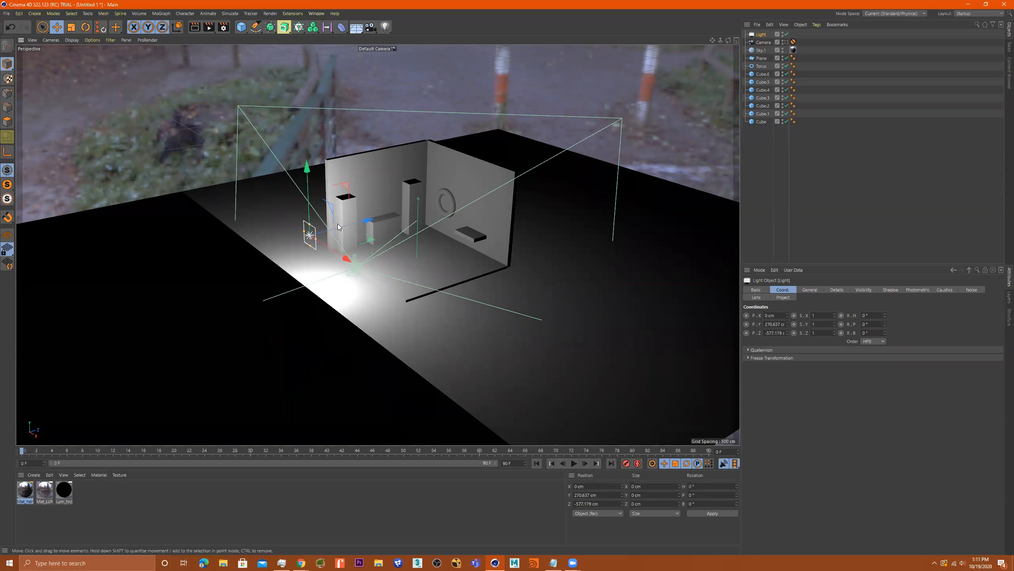
- Enlarge the light's rectangular area, nudge it to about X -5 cm, and return to the camera view
mouse_move(316, 239)
left_mouse_down()
mouse_move(348, 255)
mouse_move(333, 245)
left_mouse_up()
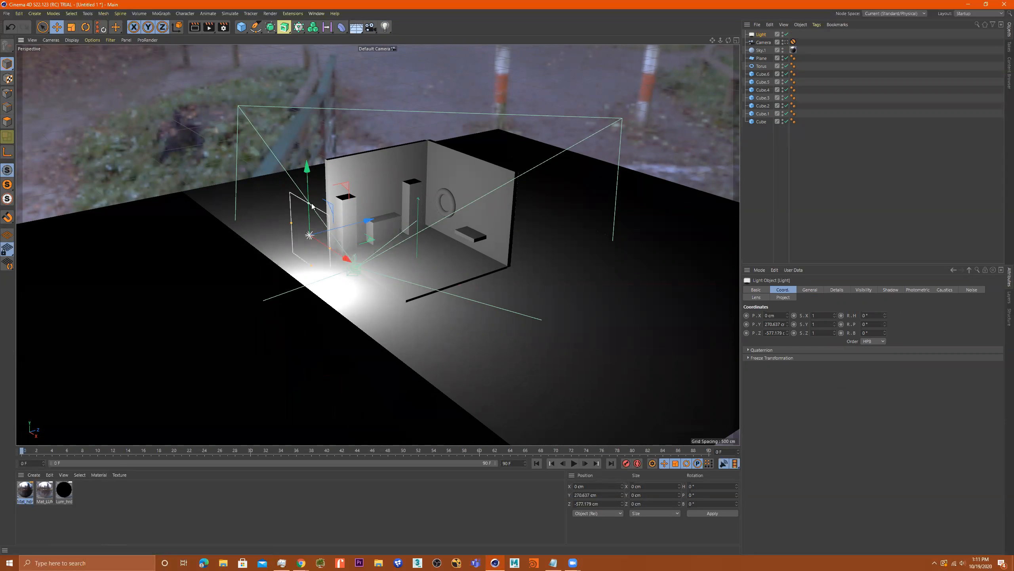
left_click_drag(311, 220, 324, 179, "alt")
mouse_move(325, 180)
right_mouse_down("alt")
mouse_move(376, 182)
mouse_move(325, 182)
right_mouse_up("alt")
left_click_drag(324, 181, 317, 182, "alt")
right_click_drag(317, 182, 360, 187, "alt")
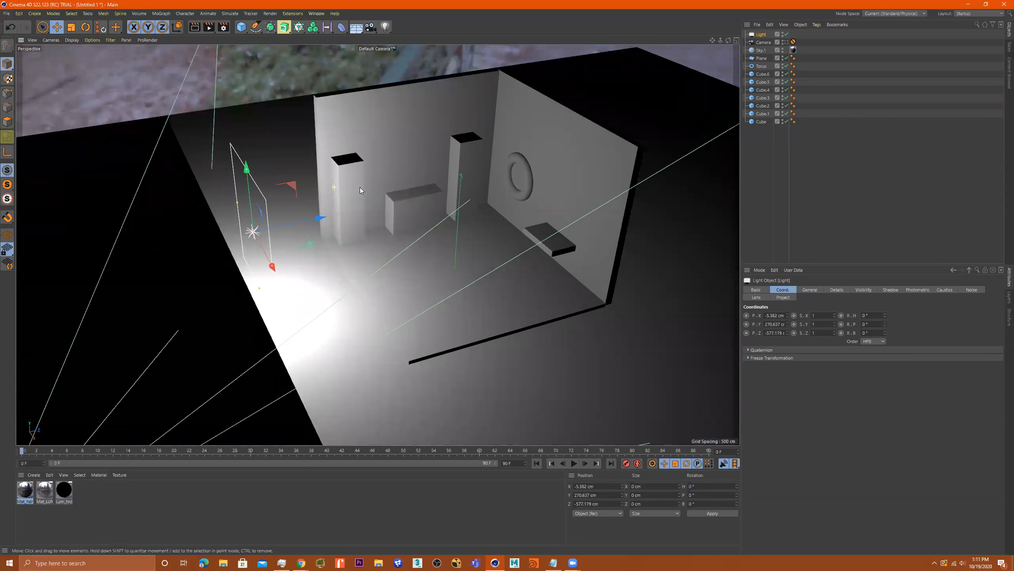
left_click(785, 42)
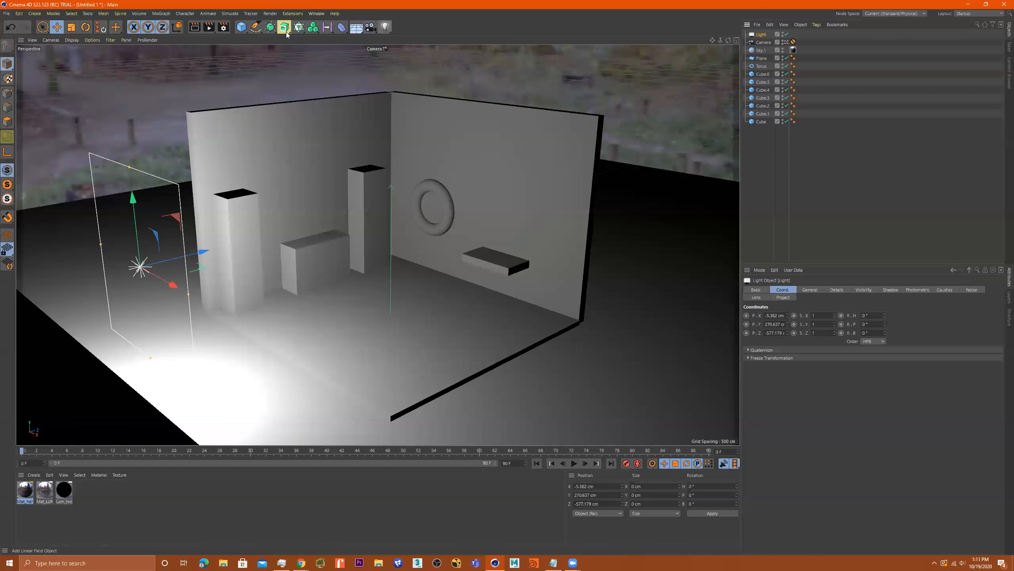
- Render the scene to the Picture Viewer and raise the area light to about Y 349 cm
left_click(209, 27)
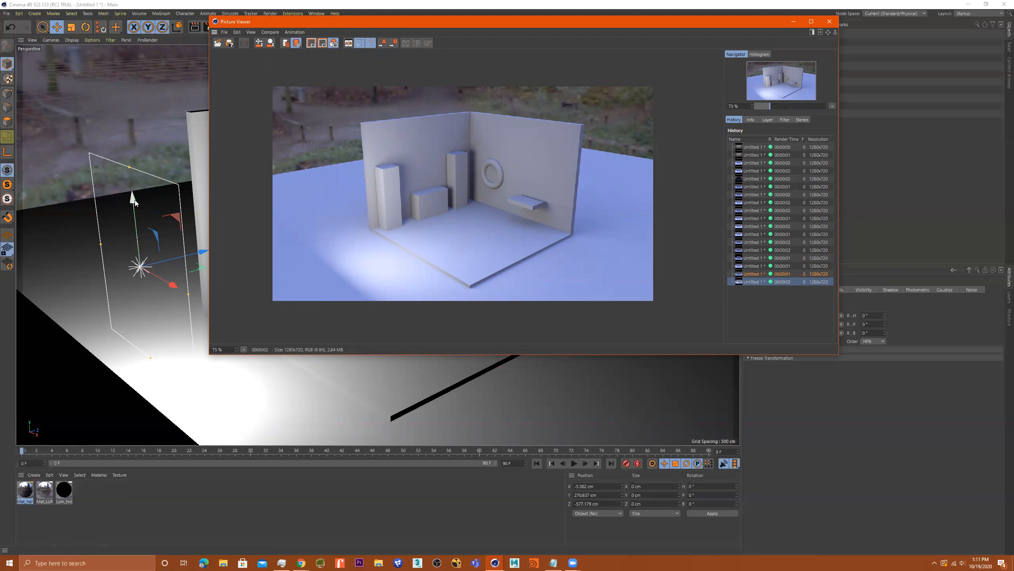
left_click_drag(134, 191, 130, 154)
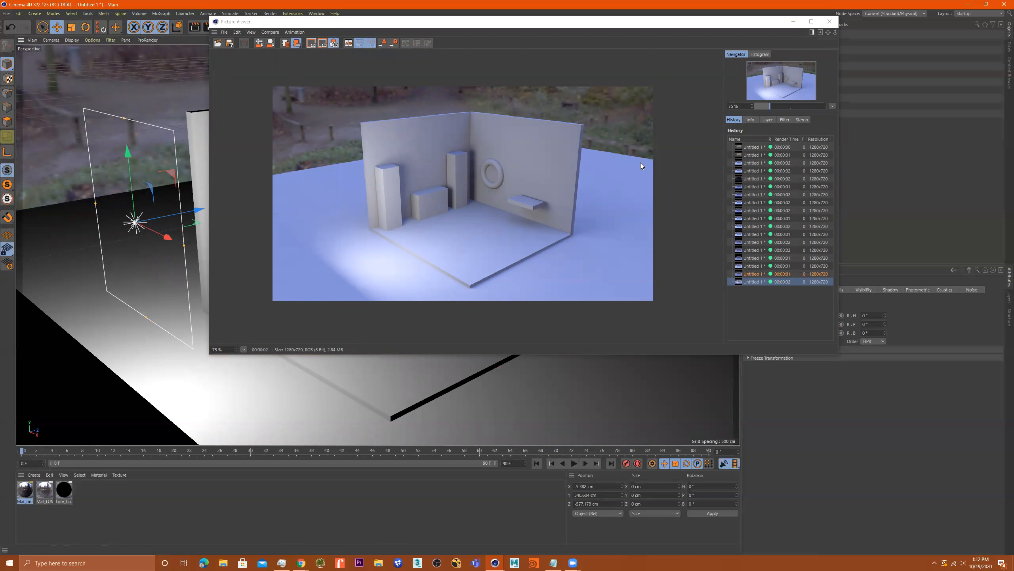
left_click_drag(727, 27, 601, 133)
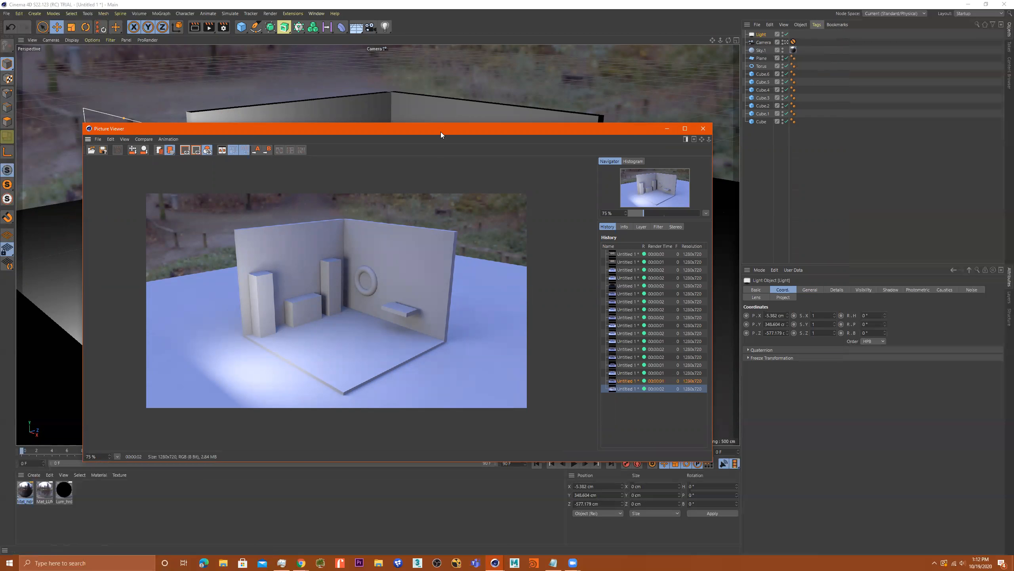
left_click_drag(442, 129, 441, 66)
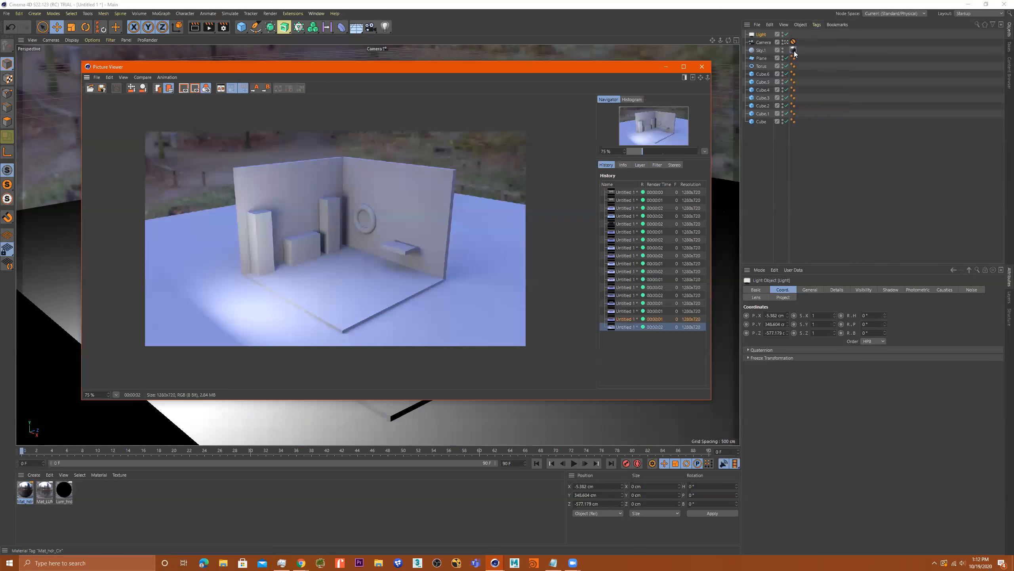
- Add a Compositing tag to Sky.1 with Seen by Camera disabled, and check the result in a new render
left_click(760, 50)
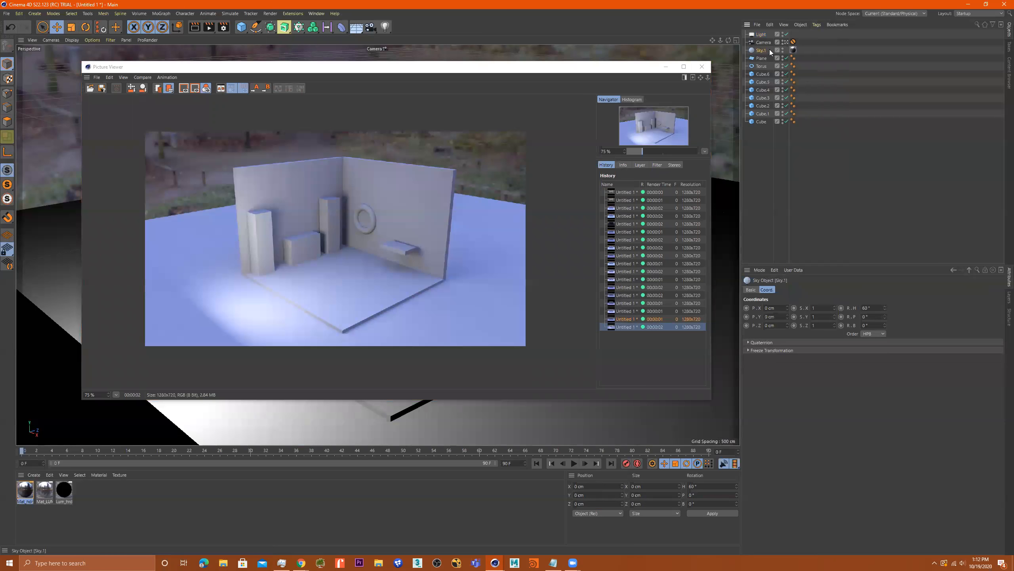
right_click(759, 50)
mouse_move(806, 125)
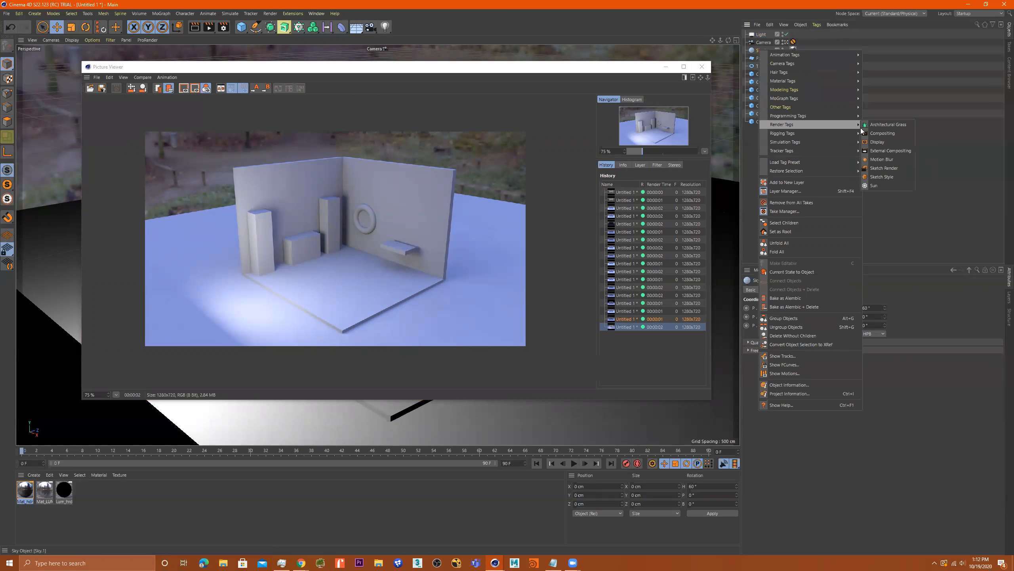
left_click(889, 133)
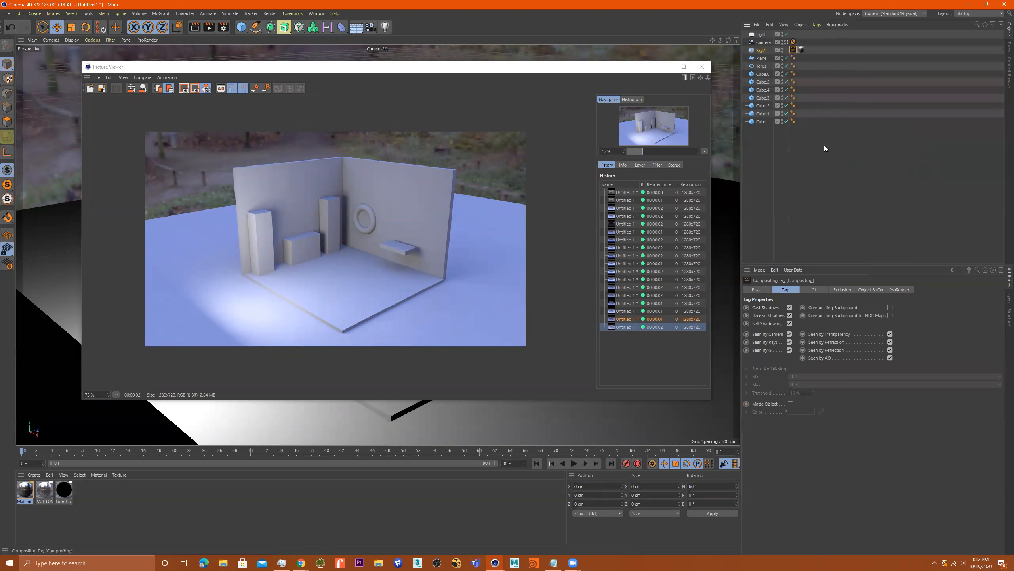
left_click(789, 334)
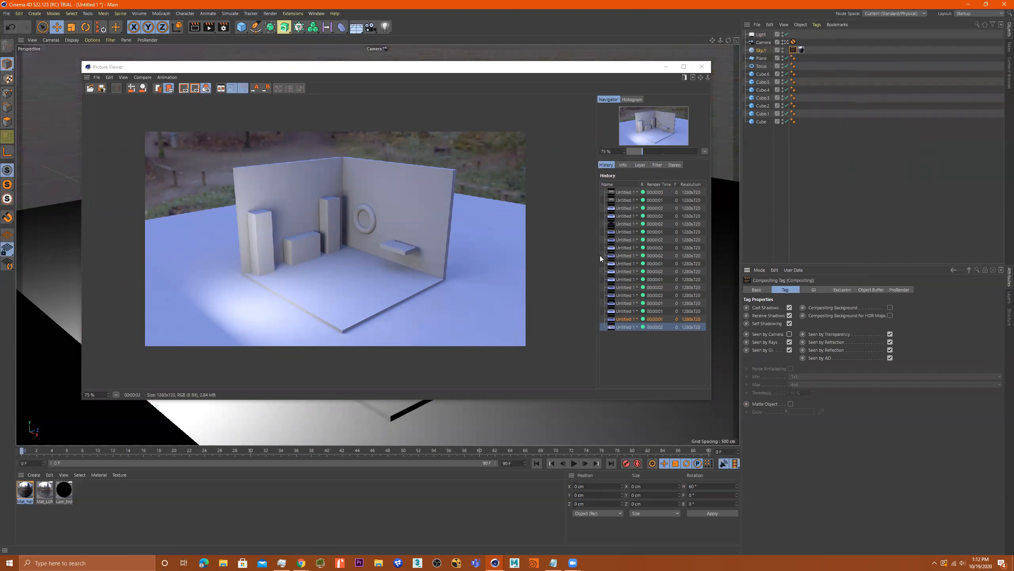
left_click(208, 27)
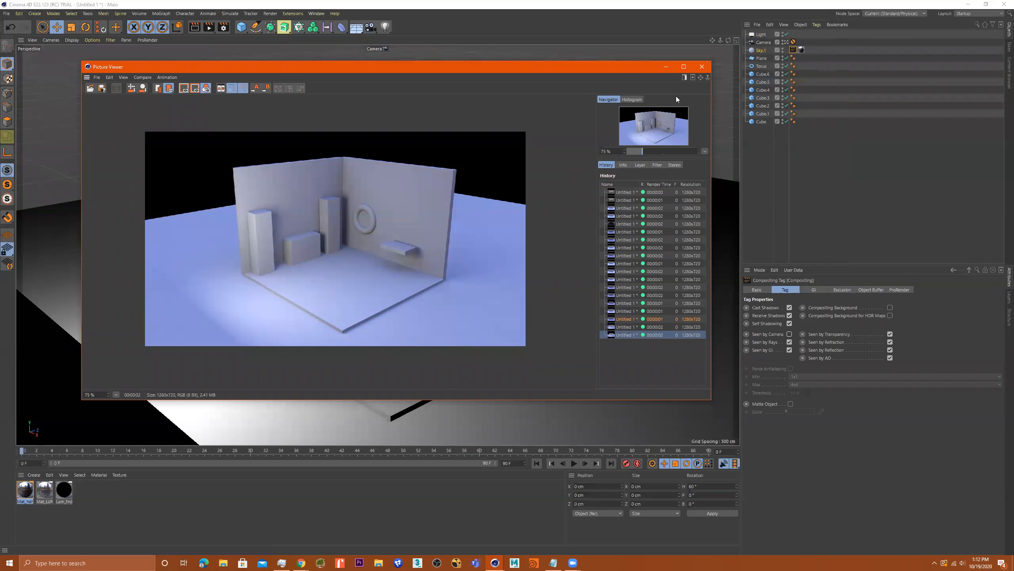
left_click(702, 66)
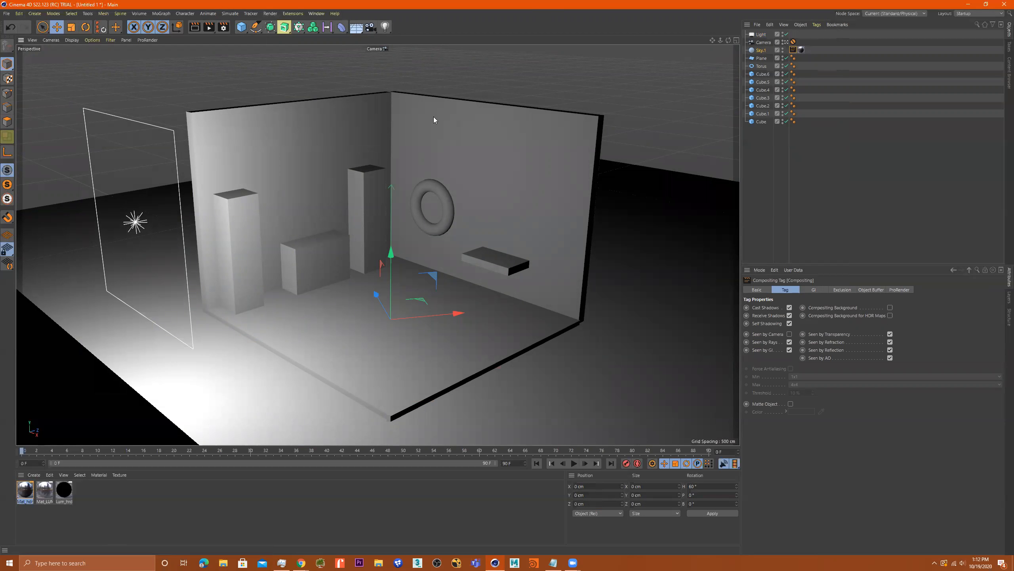
- Switch from the scene camera to the default view and frame the whole floor with the room
left_click(786, 42)
scroll(432, 185, "down", 5)
left_click_drag(433, 184, 491, 211, "alt")
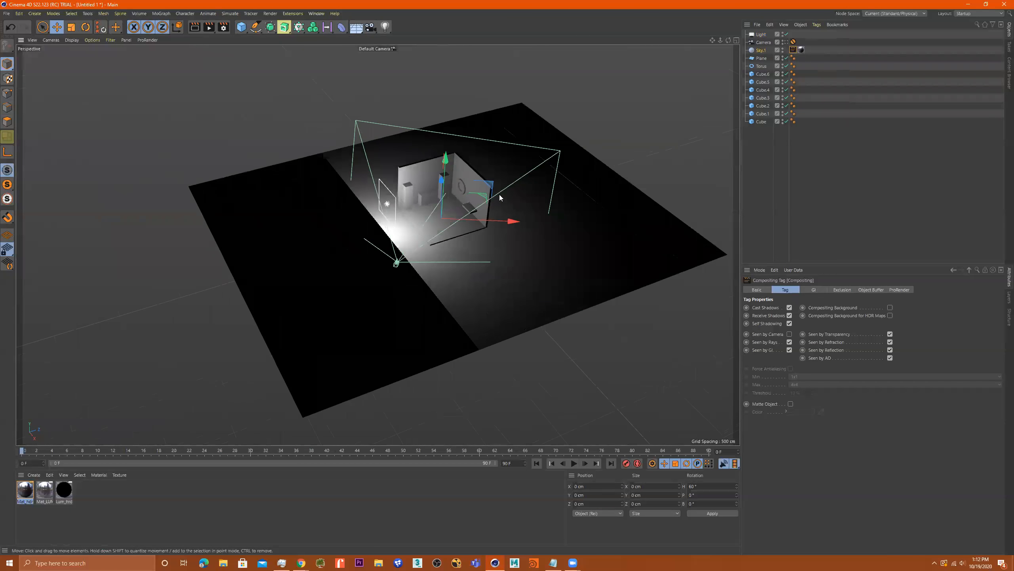
middle_click_drag(499, 195, 423, 231, "alt")
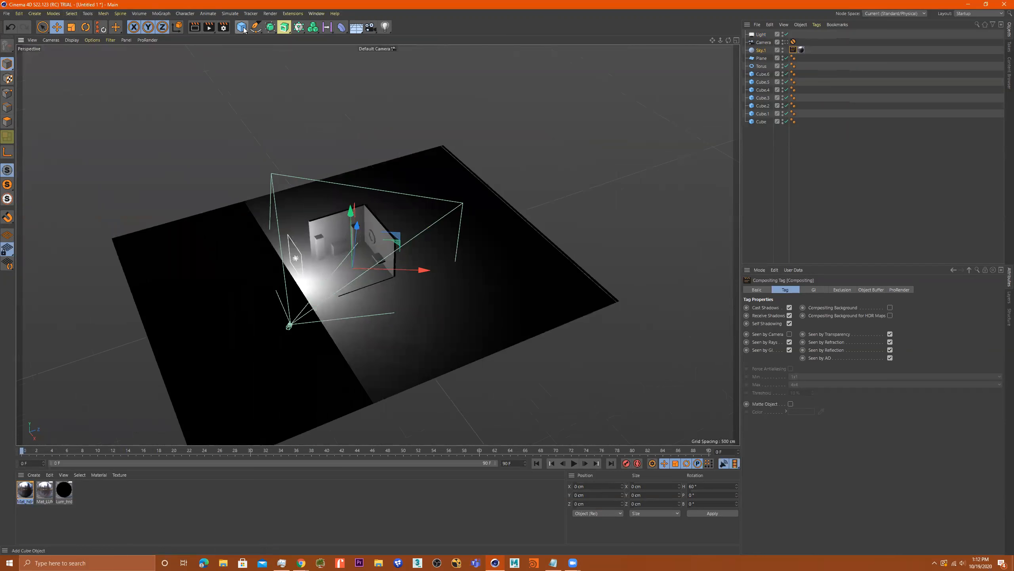
- Try a new plane stretched to about 5970 by 9300 cm across the floor, and delete it
left_click(242, 28)
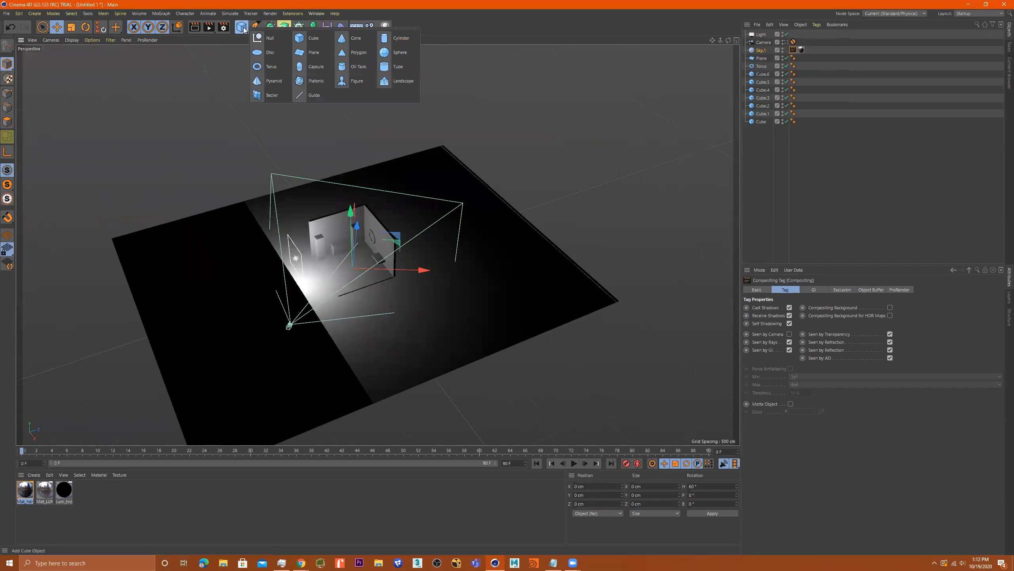
left_click(313, 52)
scroll(390, 234, "down", 3)
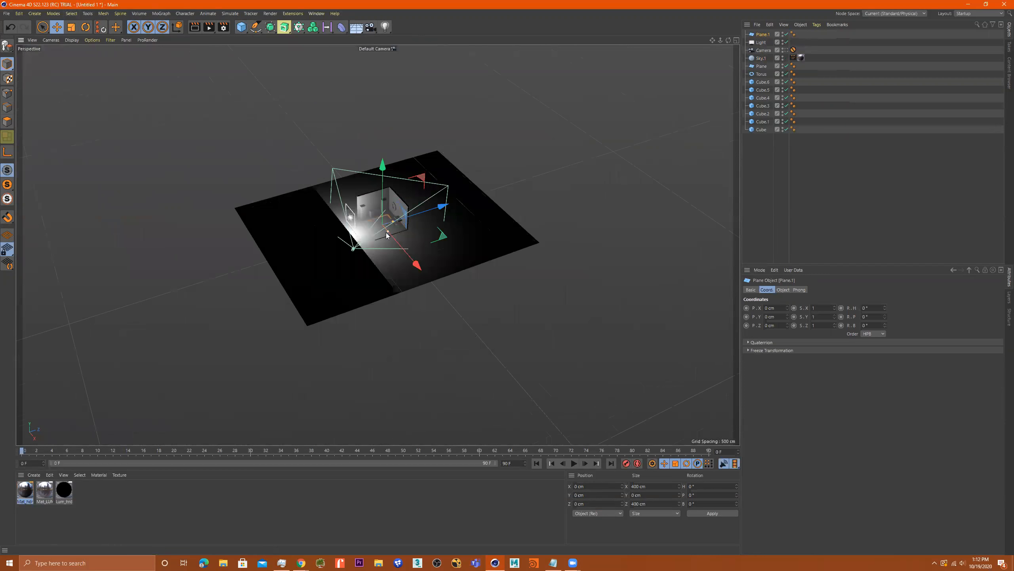
left_click_drag(409, 251, 493, 333)
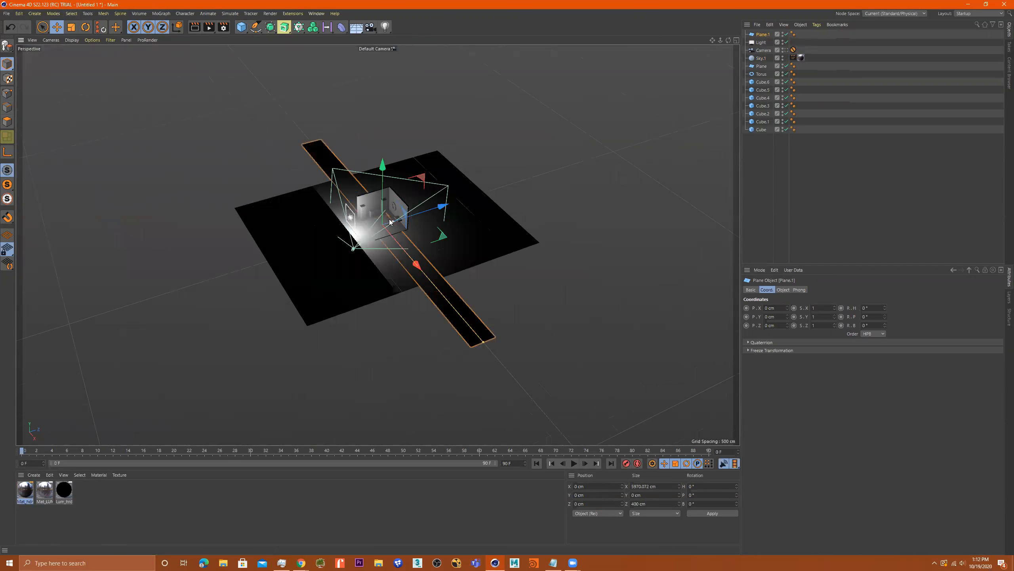
left_click_drag(396, 224, 441, 172)
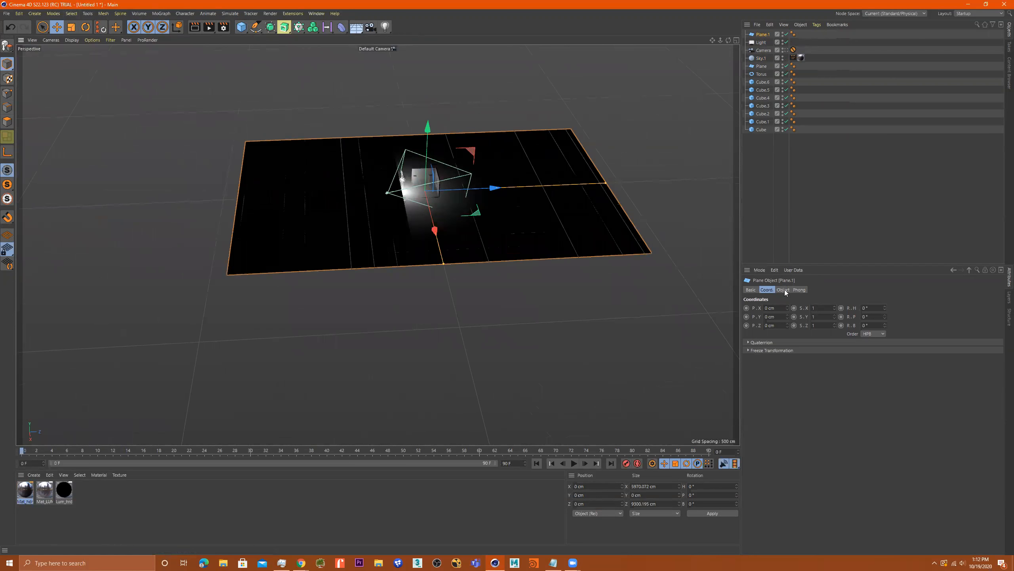
left_click_drag(567, 245, 581, 220, "alt")
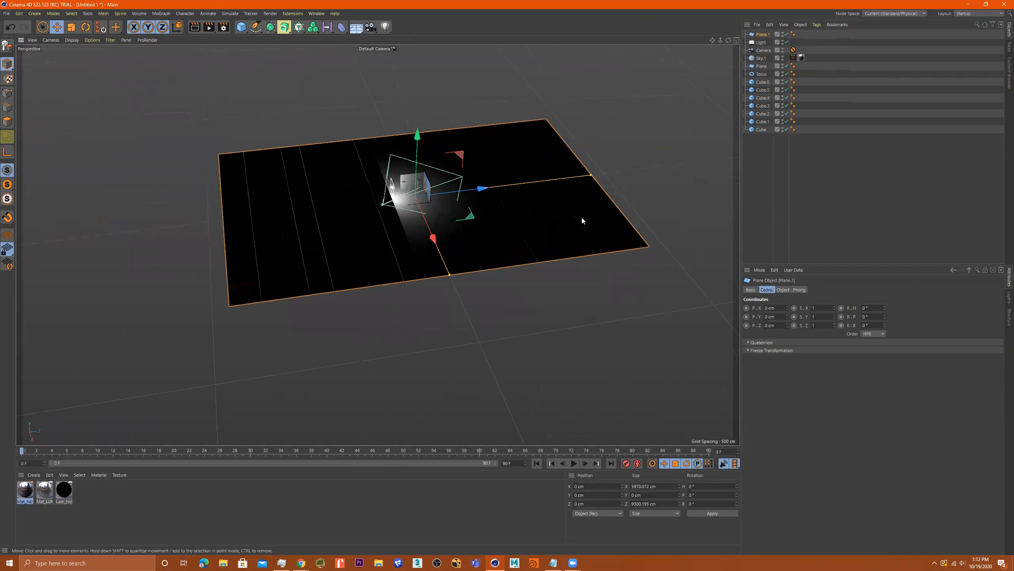
key("Delete")
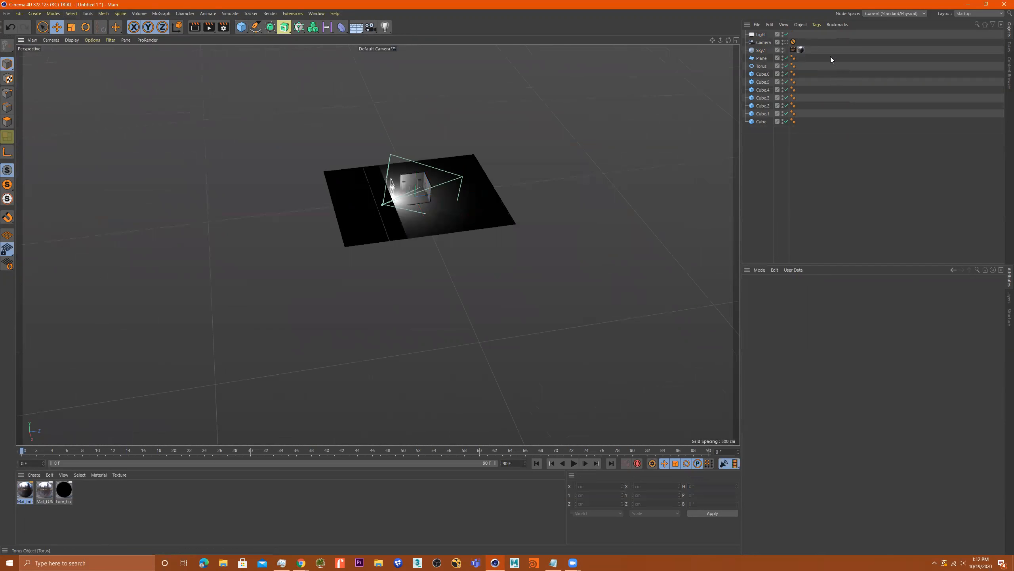
- Hide the light in the viewport and add a Cylinder primitive
left_click(782, 33)
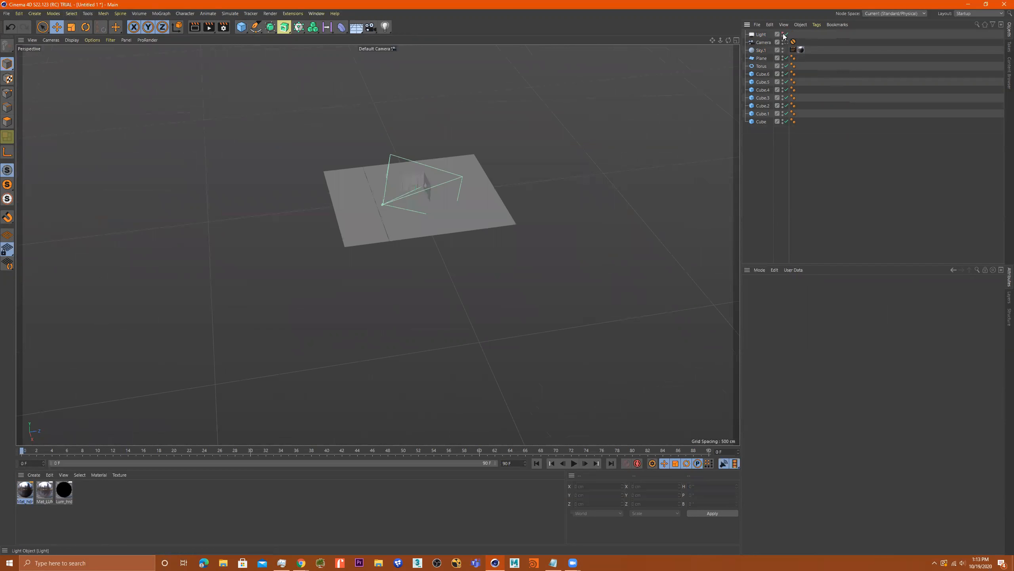
left_click_drag(432, 185, 433, 163, "alt")
middle_click_drag(433, 163, 375, 250, "alt")
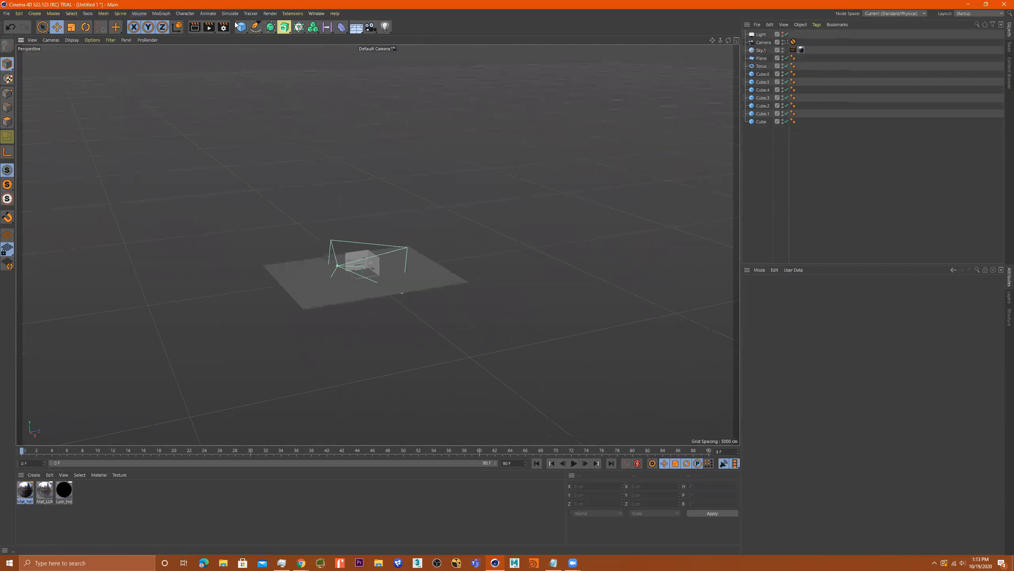
left_click(244, 30)
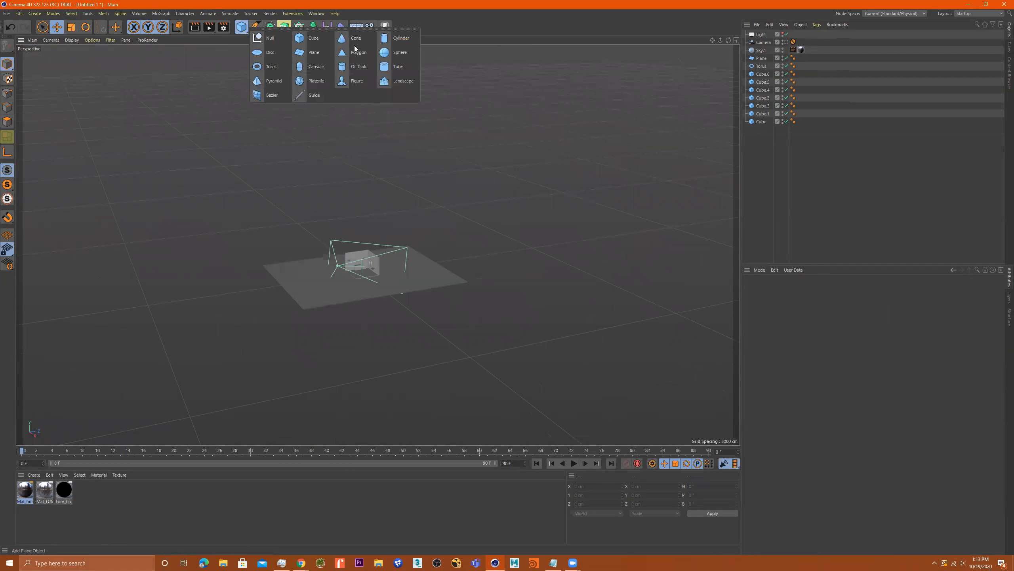
left_click(384, 38)
- Stretch the cylinder to about 2902 cm high and widen its radius to about 493 cm
left_click_drag(351, 282, 372, 284, "alt")
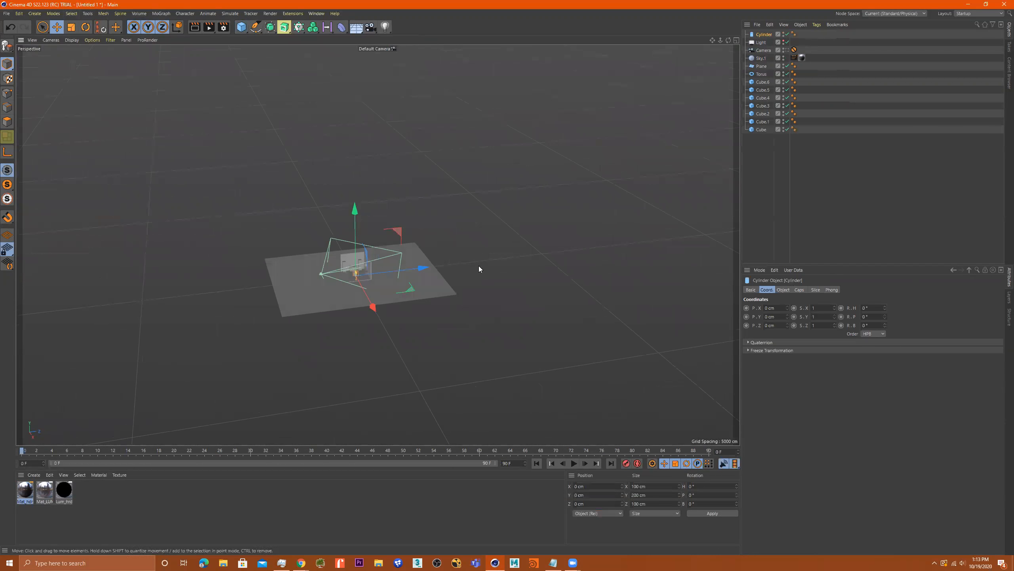
right_click_drag(341, 263, 550, 289, "alt")
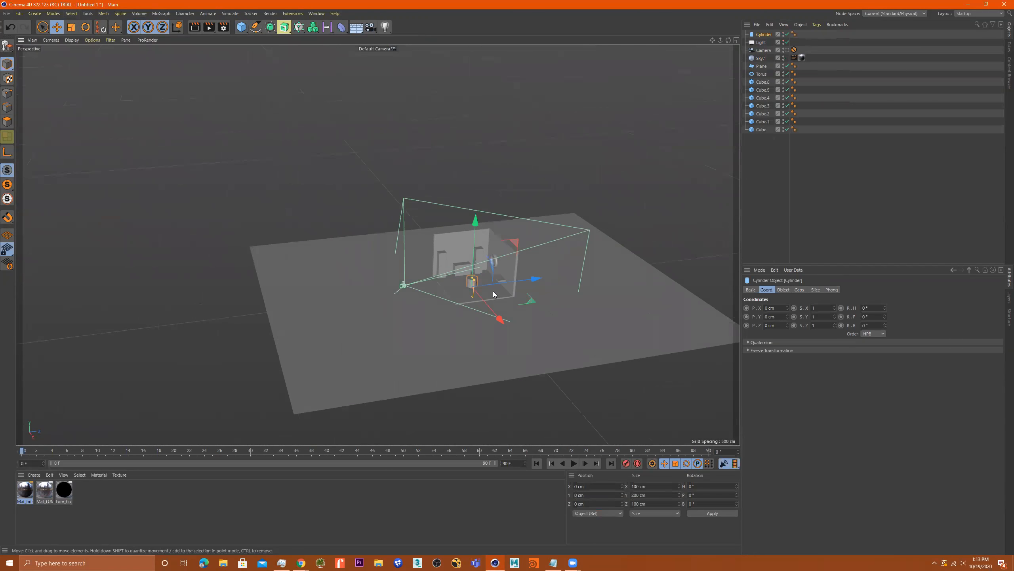
left_click_drag(471, 277, 474, 73)
right_click_drag(499, 152, 416, 163, "alt")
left_click_drag(491, 105, 486, 185)
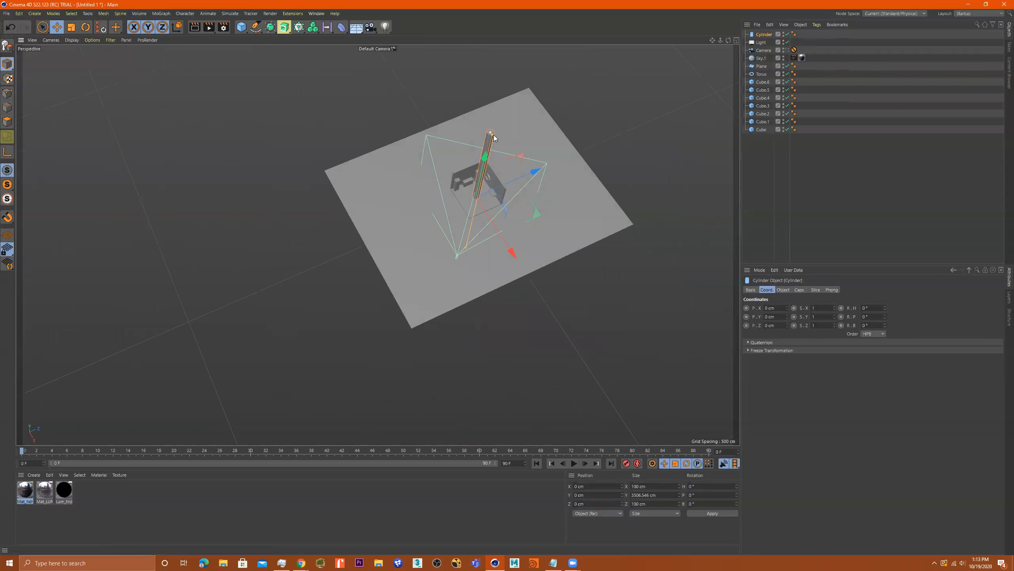
scroll(519, 148, "up", 5)
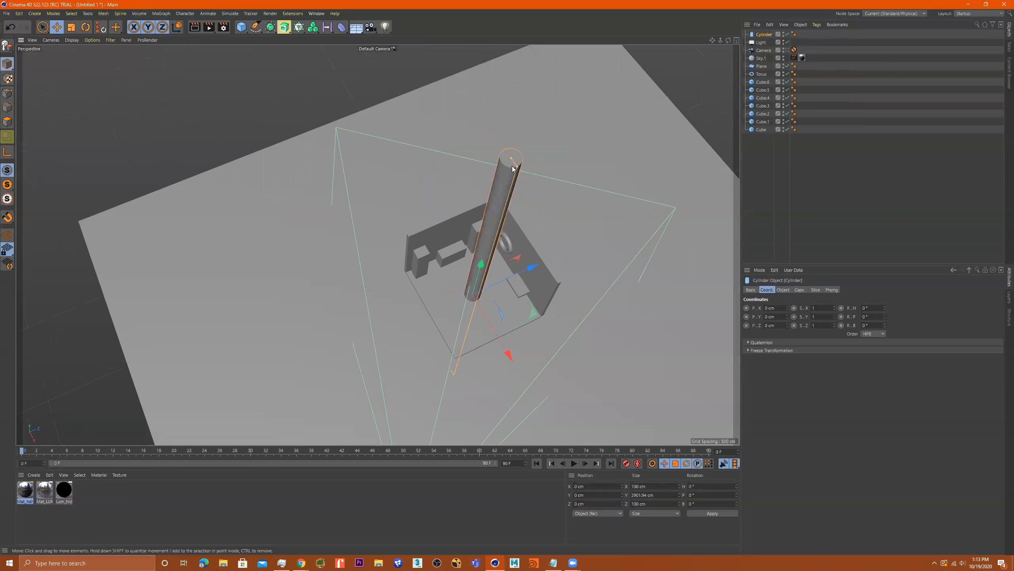
left_click_drag(517, 163, 575, 247)
scroll(502, 220, "down", 5)
left_click_drag(502, 220, 446, 152, "alt")
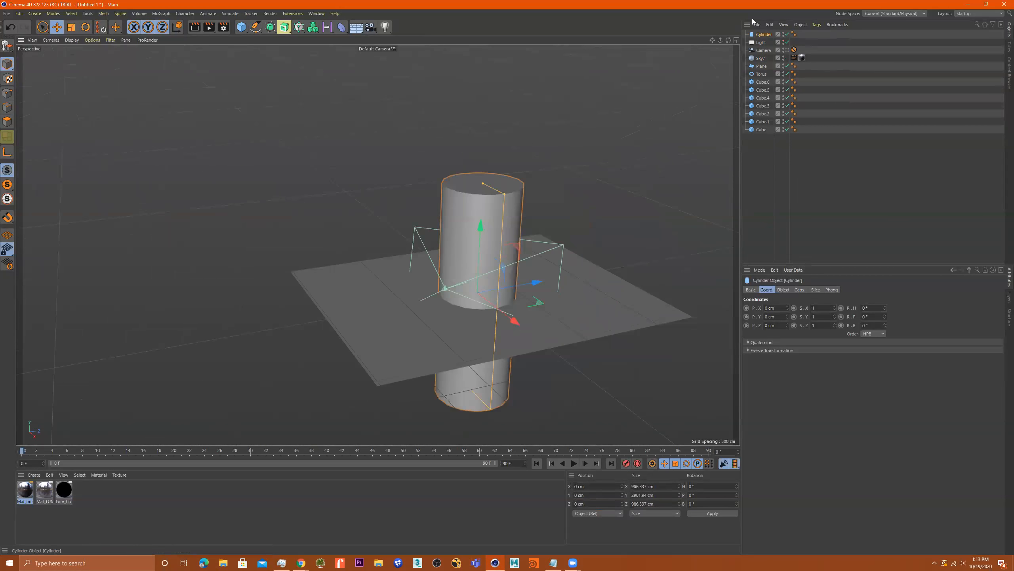
- Orient the cylinder along the X axis and set its rotation segments to 50
left_click(753, 291)
left_click(784, 290)
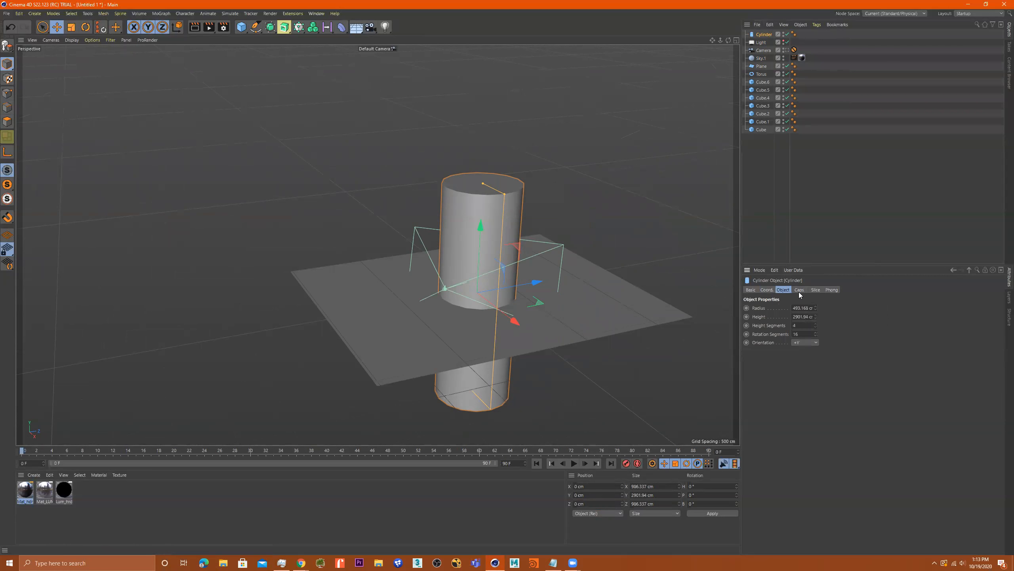
left_click(799, 351)
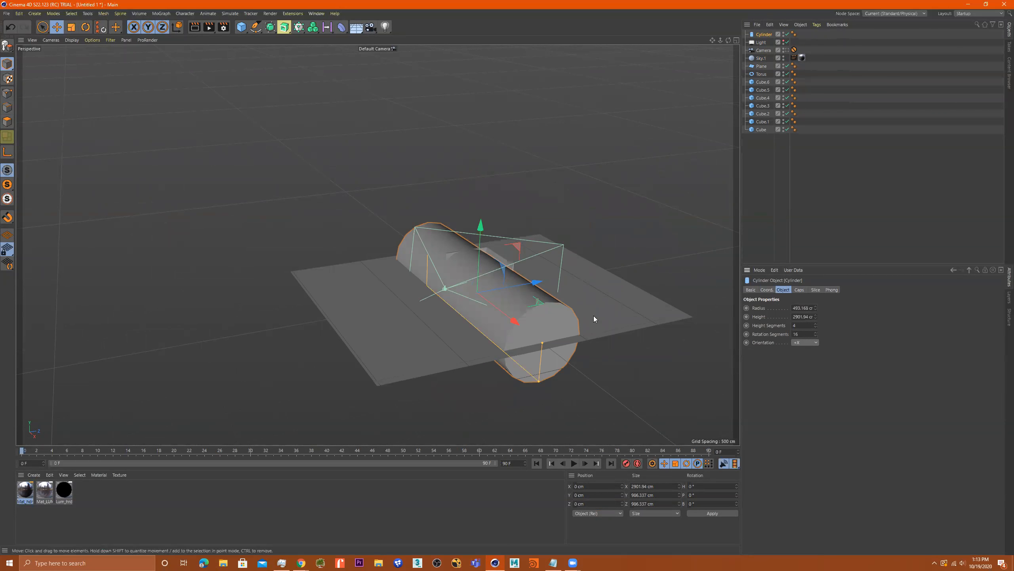
left_click_drag(815, 334, 817, 327)
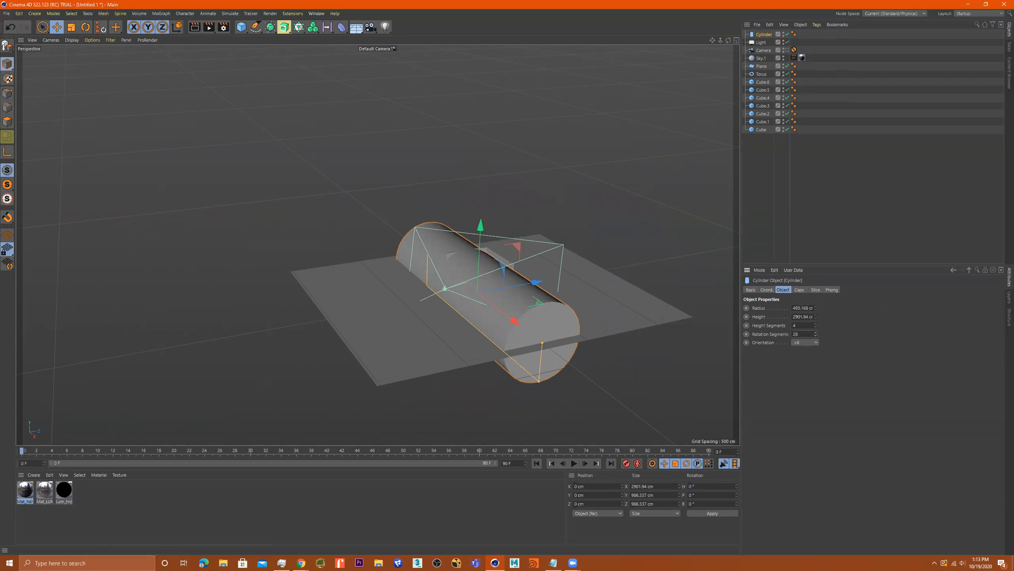
left_click(809, 337)
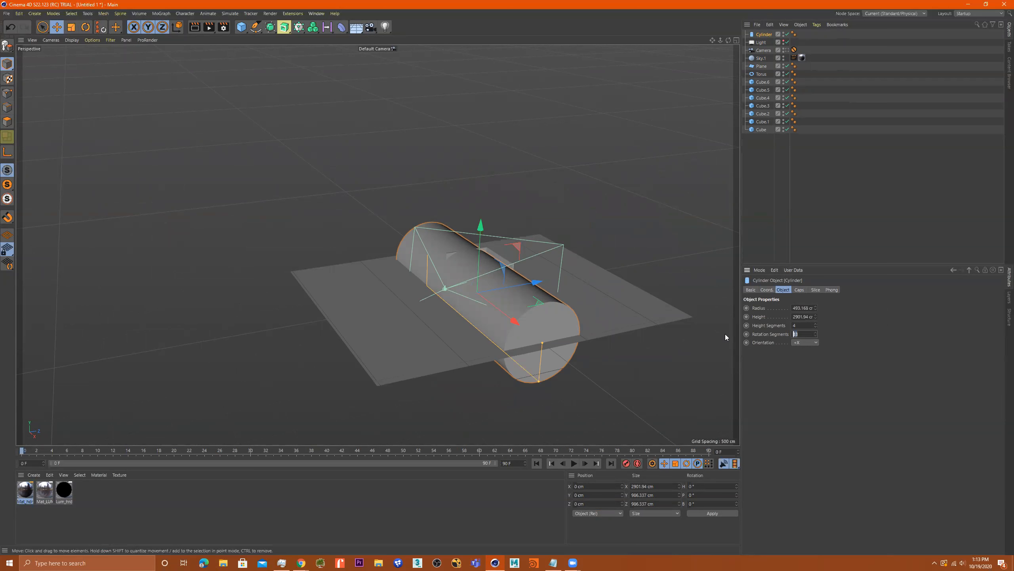
type("50")
key("Return")
- Switch the viewport display to Gouraud Shading with lines to show the mesh edges
left_click_drag(569, 318, 551, 311, "alt")
key("n")
key("b")
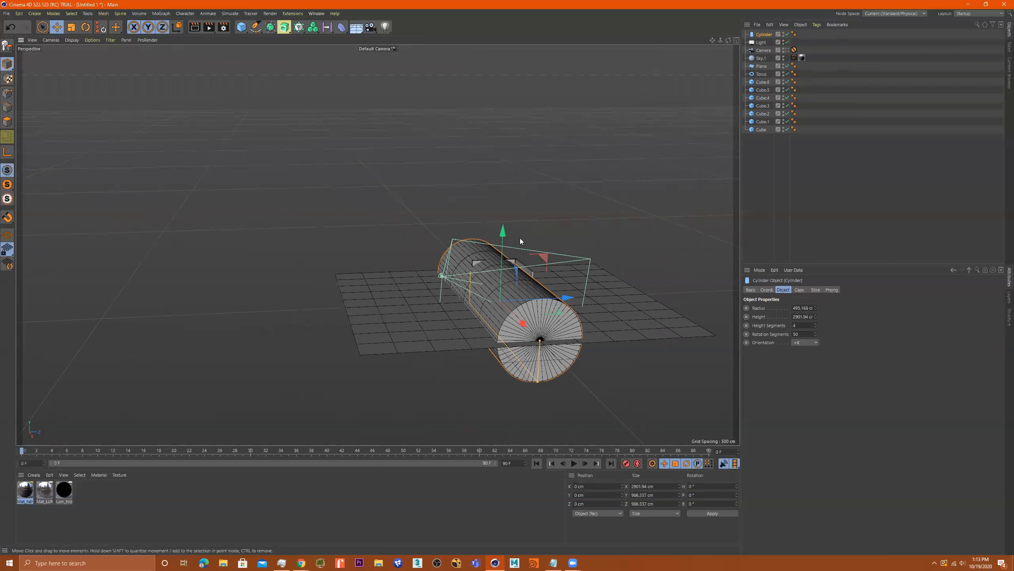
- Move the cylinder beyond the floor's edge to about Z 3060 cm and Y 1333 cm, enlarging its radius to about 1495 cm
left_click_drag(567, 297, 795, 289)
middle_click_drag(460, 292, 200, 253, "alt")
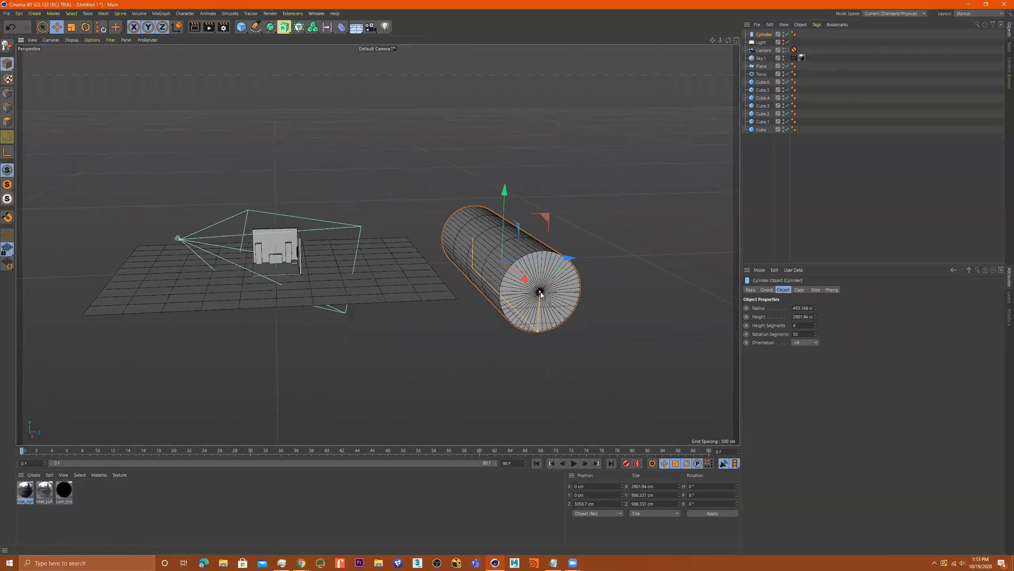
left_click_drag(535, 335, 534, 407)
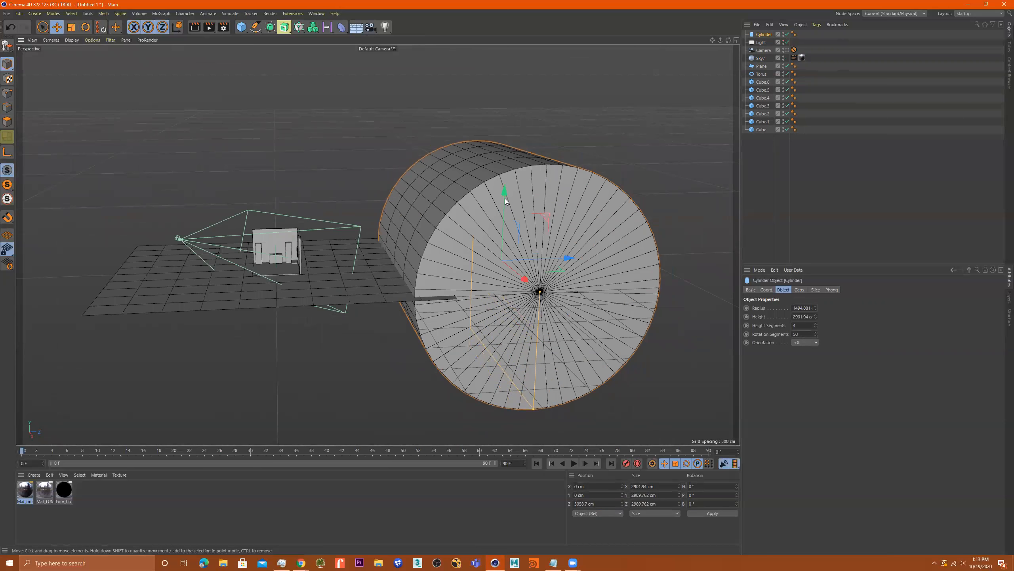
left_click_drag(502, 191, 465, 90)
mouse_move(515, 145)
left_mouse_down("alt")
mouse_move(501, 138)
mouse_move(503, 146)
left_mouse_up("alt")
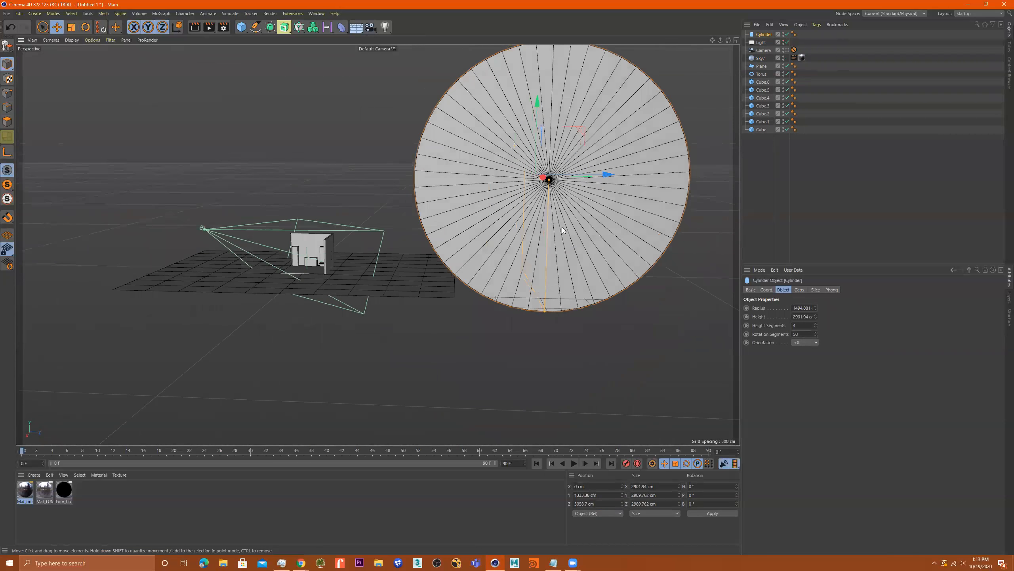
- Convert the cylinder into an editable polygon object
key("c")
scroll(546, 256, "up", 1)
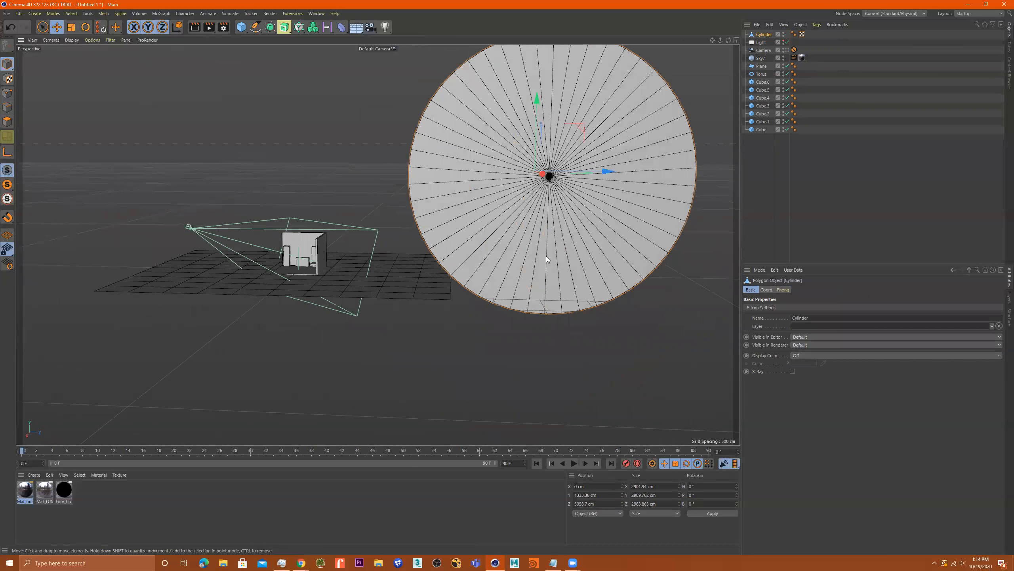
- Delete the cylinder polygons on the half facing the room, selecting them through the full depth in the side view
middle_click(546, 256)
scroll(258, 302, "down", 5)
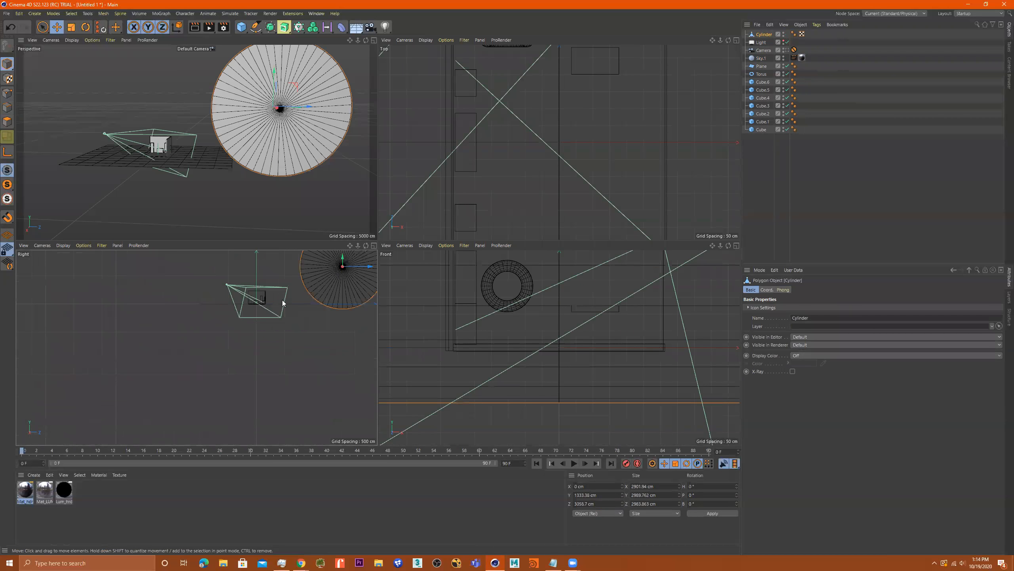
middle_click(265, 319)
middle_click_drag(382, 256, 183, 365, "alt")
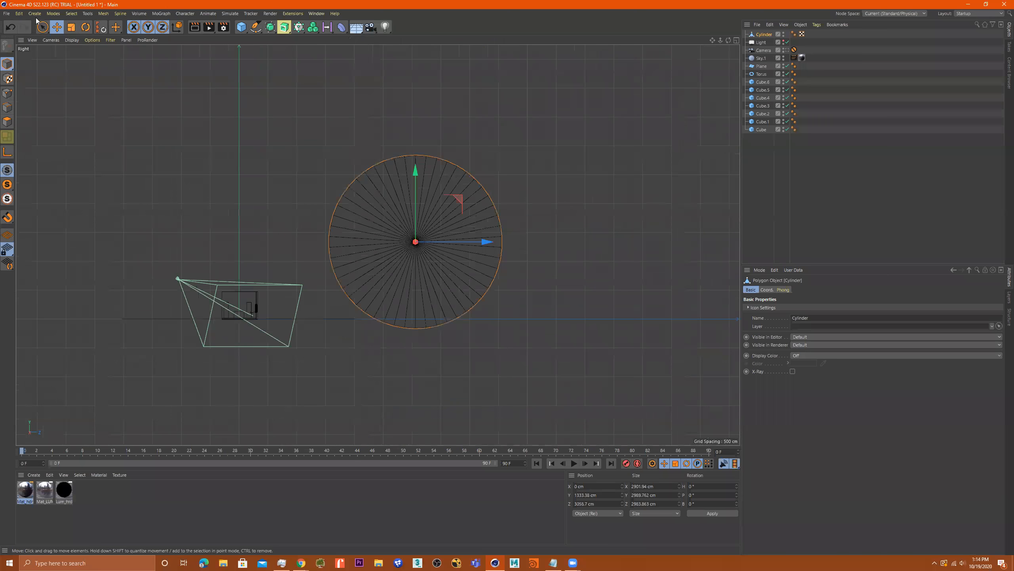
left_click(7, 122)
left_click_drag(48, 27, 72, 55)
left_click_drag(293, 105, 418, 398)
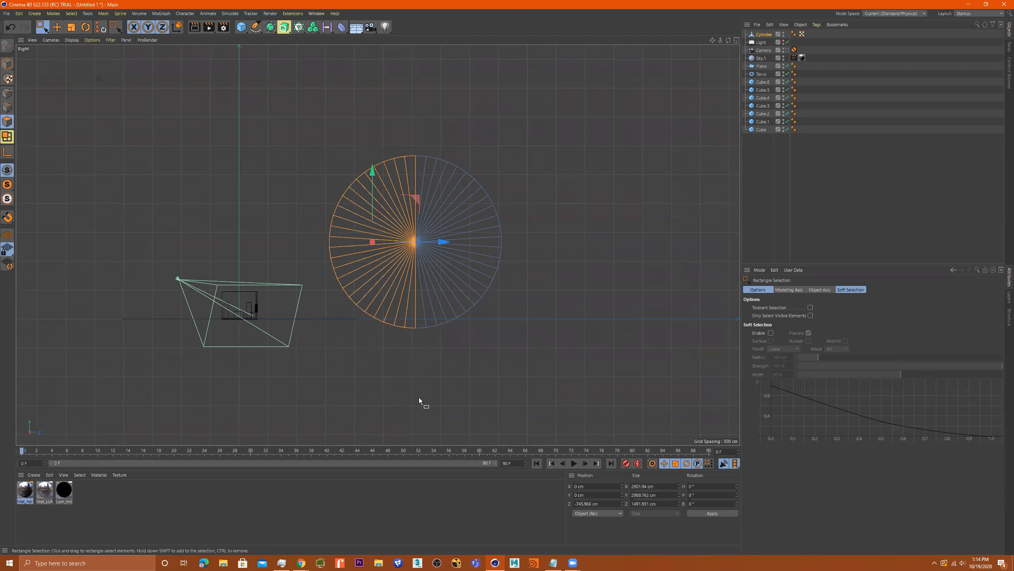
key("Delete")
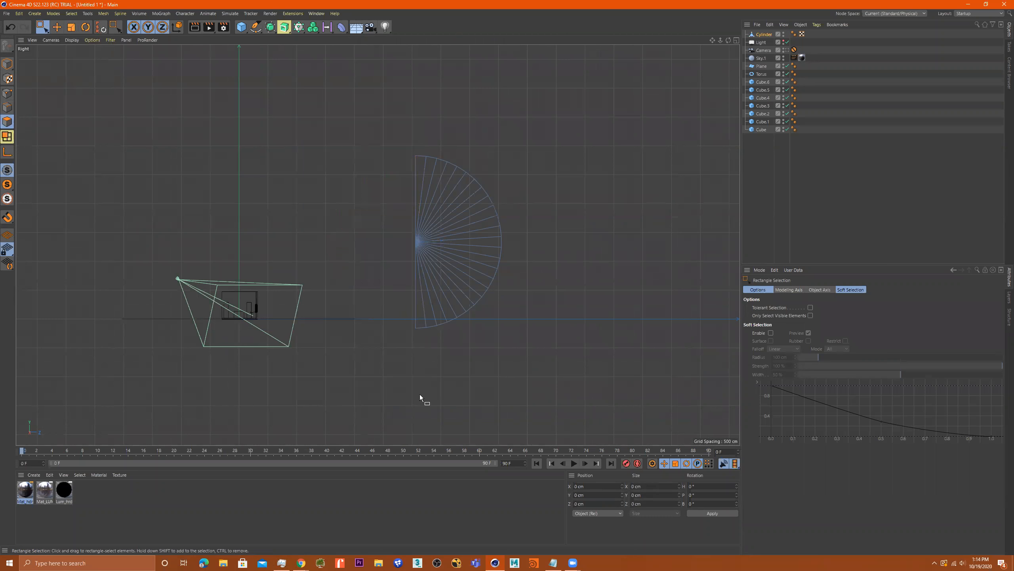
left_click_drag(357, 165, 413, 234)
left_click_drag(327, 116, 589, 423)
left_click_drag(517, 372, 400, 311)
left_click_drag(521, 334, 437, 299)
left_click_drag(374, 198, 481, 255)
- Delete the semicircular end caps on both sides of the half cylinder, leaving only its curved surface
middle_click(494, 246)
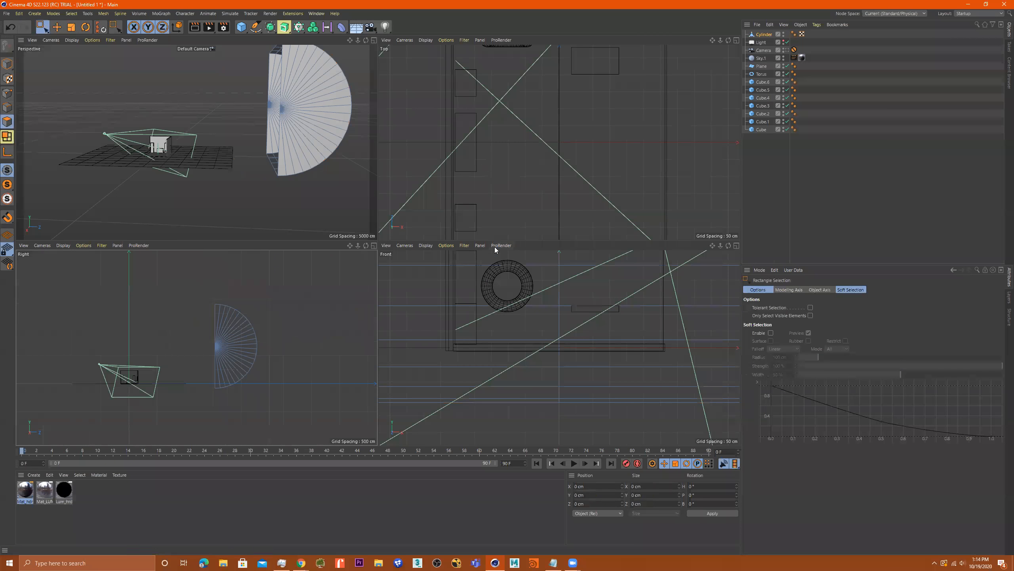
left_click_drag(324, 140, 300, 158, "alt")
left_click(42, 27)
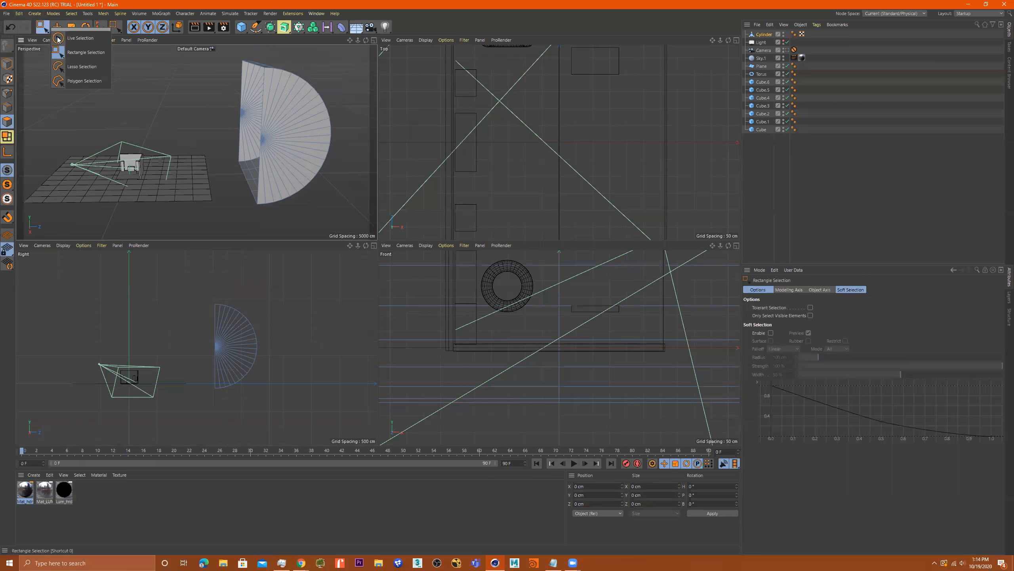
left_click(64, 34)
mouse_move(264, 88)
left_mouse_down()
mouse_move(280, 128)
mouse_move(269, 174)
mouse_move(302, 162)
mouse_move(312, 184)
left_mouse_up()
left_click_drag(280, 136, 375, 142, "alt")
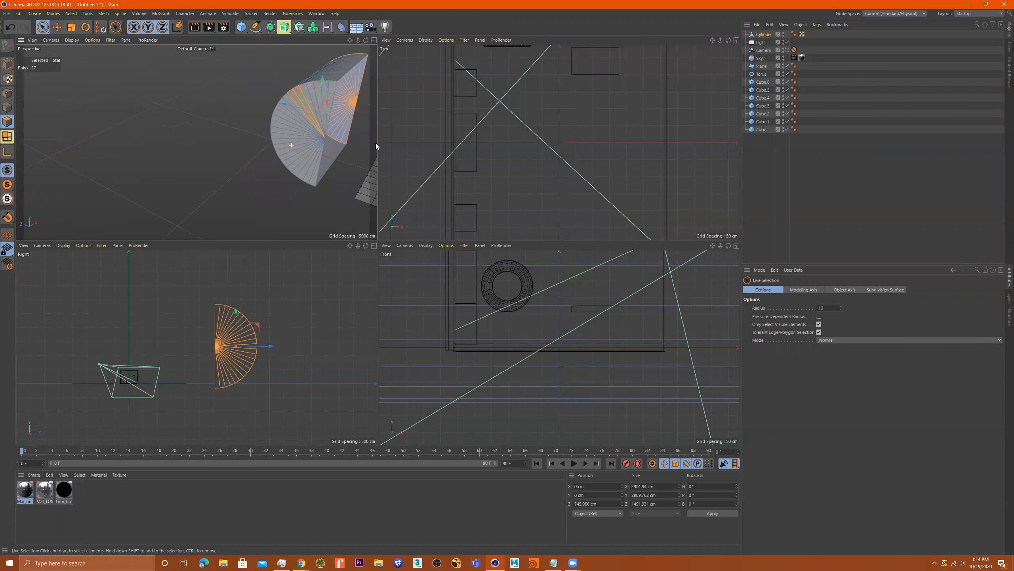
left_click_drag(313, 157, 301, 102, "alt")
left_click(222, 150)
middle_click(301, 102)
left_click_drag(555, 152, 313, 191, "alt")
right_click_drag(292, 215, 519, 211, "alt")
left_click_drag(362, 205, 358, 198, "alt")
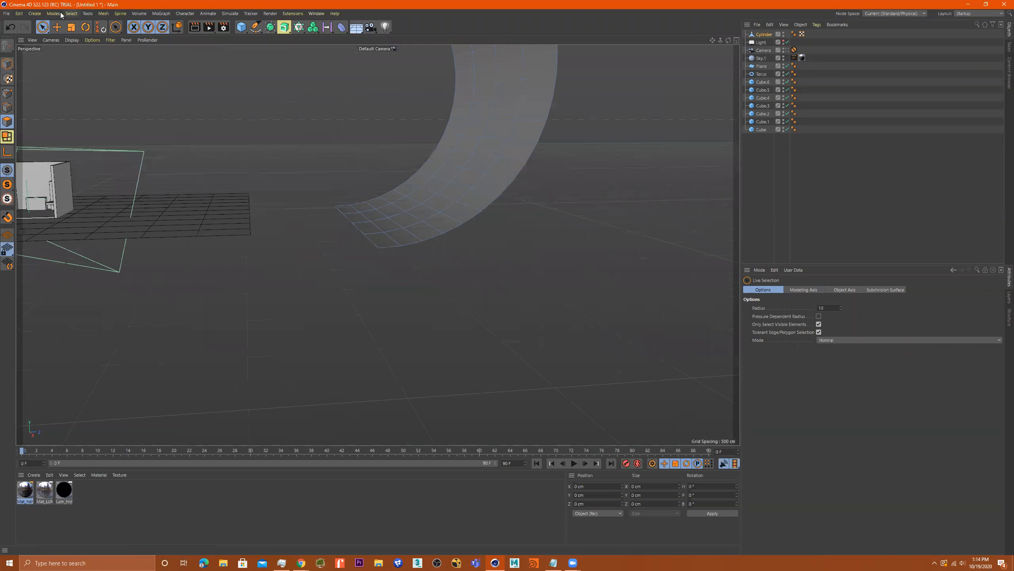
- Extrude the four edges along the curved surface's lower rim toward the room
left_click(7, 107)
left_click_drag(271, 176, 292, 213, "alt")
left_click(336, 214)
left_click(407, 320, "shift")
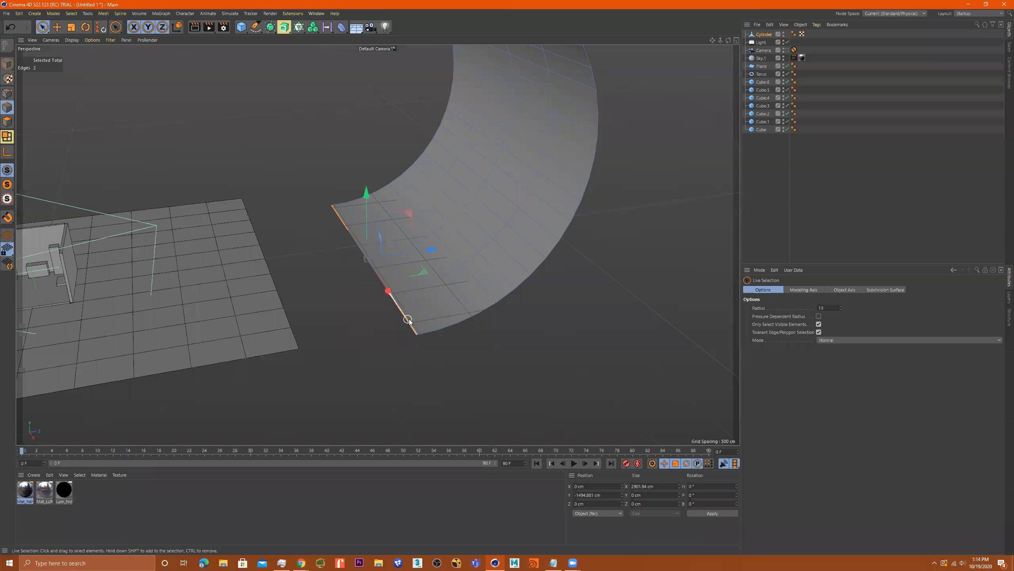
left_click(355, 240, "shift")
left_click_drag(385, 285, 365, 227, "alt")
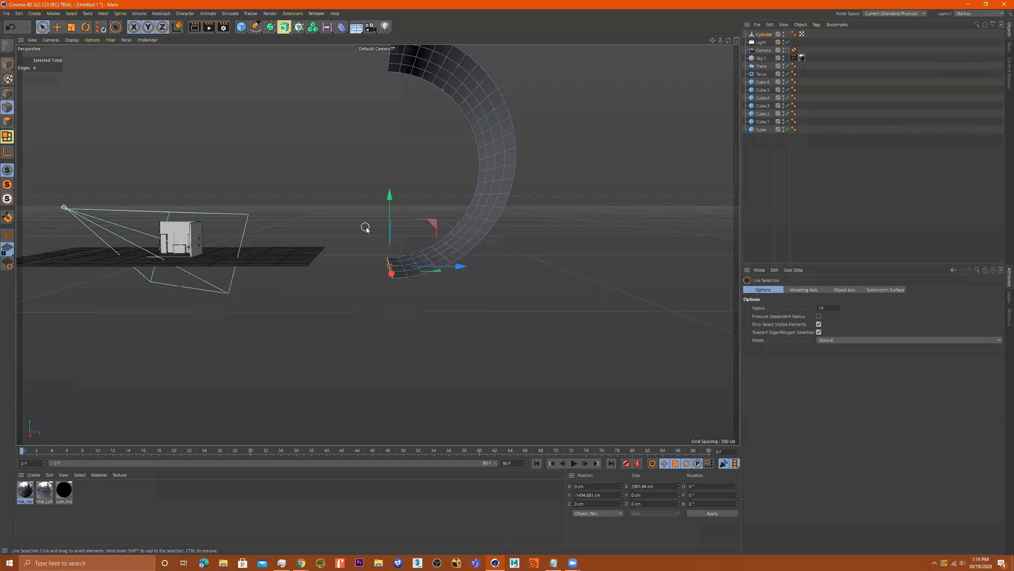
right_click(371, 252)
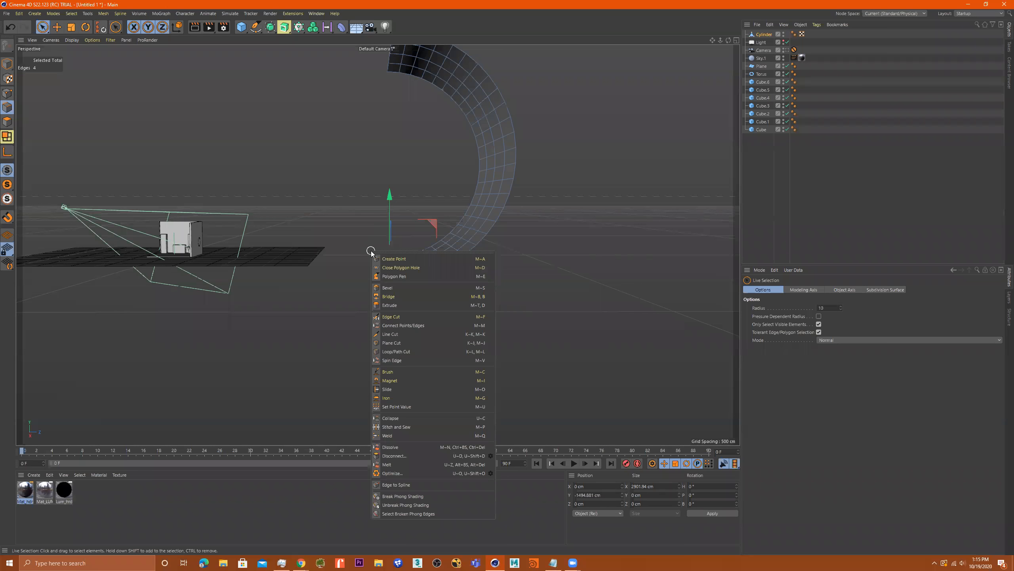
left_click(397, 305)
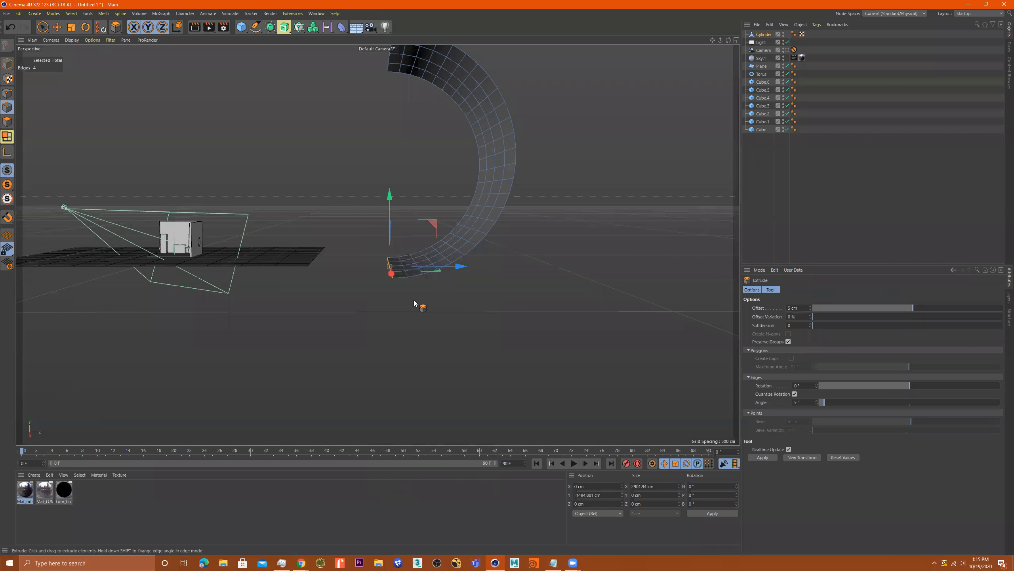
left_click_drag(462, 267, 76, 267)
- Stretch the strip's end edges far past the room to about Z -19115 cm
left_click_drag(239, 251, 475, 160, "alt")
left_click_drag(406, 218, 129, 164)
middle_click_drag(200, 155, 400, 161, "alt")
left_click_drag(400, 160, 362, 215, "alt")
left_click_drag(252, 199, 45, 189)
scroll(140, 184, "down", 5)
left_click_drag(204, 184, 47, 176, "alt")
key("space")
middle_click_drag(232, 163, 464, 190, "alt")
scroll(464, 190, "down", 3)
mouse_move(341, 219)
left_mouse_down("alt")
mouse_move(352, 263)
mouse_move(393, 233)
mouse_move(342, 210)
left_mouse_up("alt")
left_click_drag(154, 179, 291, 255, "alt")
- Scale the whole backdrop strip up along its height and its length, to about 25835 cm in Z
left_click(6, 64)
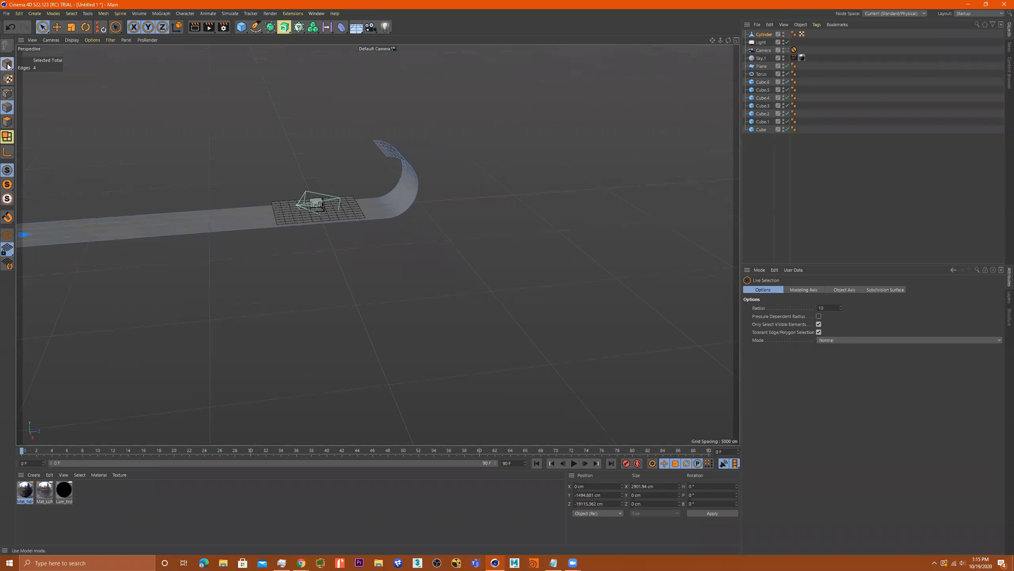
right_click_drag(392, 220, 356, 241, "alt")
key("r")
key("t")
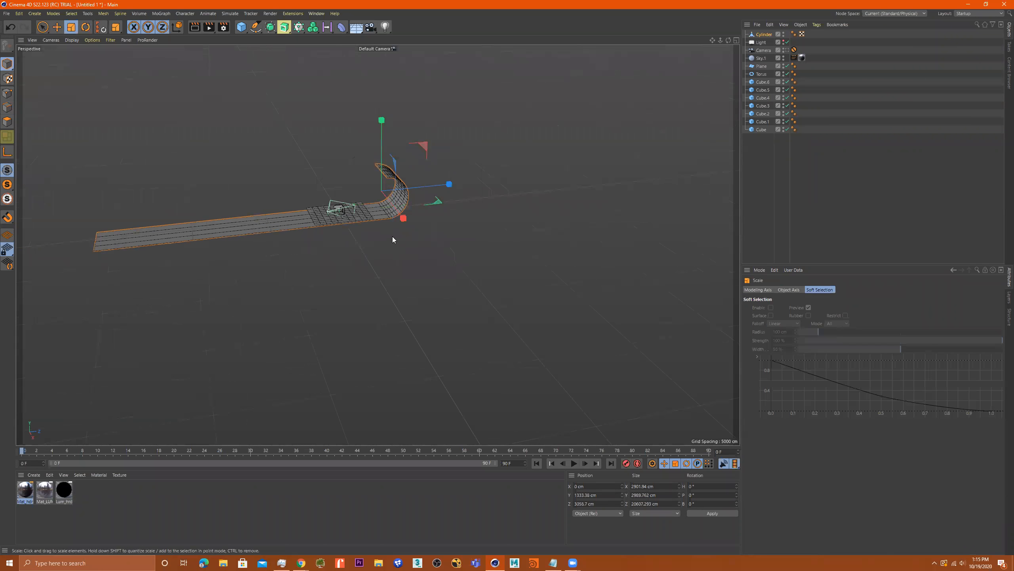
left_click_drag(451, 184, 397, 173)
left_click_drag(385, 122, 377, 65)
left_click_drag(455, 193, 489, 198)
- Delete the upper polygon rows of the backdrop's curved wall where it bends over the room
left_click_drag(387, 175, 451, 177, "alt")
right_click_drag(326, 167, 559, 156, "alt")
key("space")
left_click(6, 122)
mouse_move(425, 157)
left_mouse_down("alt")
mouse_move(436, 144)
mouse_move(461, 169)
mouse_move(456, 148)
mouse_move(383, 135)
mouse_move(449, 132)
mouse_move(410, 135)
left_mouse_up("alt")
key("Delete")
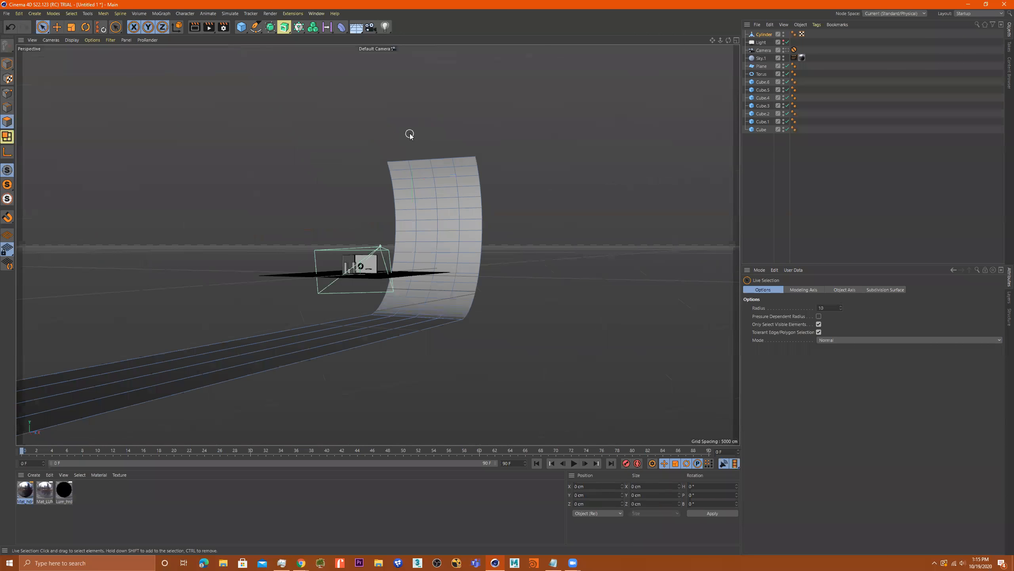
left_click_drag(554, 239, 402, 219, "alt")
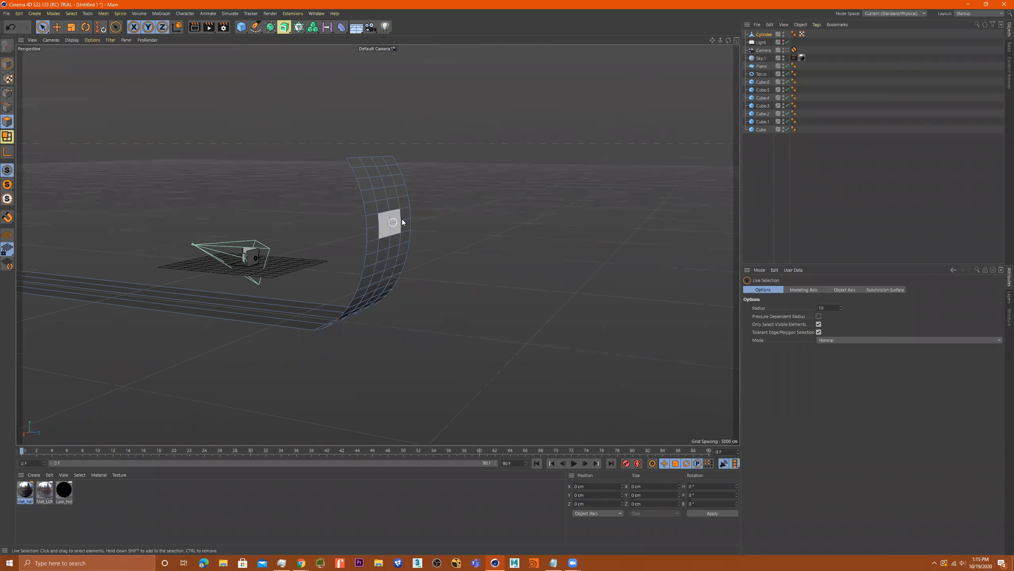
- Raise the backdrop to about Y 2698 cm so its flat part meets the room's floor level
middle_click_drag(402, 219, 471, 209, "alt")
middle_click(470, 209)
scroll(239, 395, "down", 5)
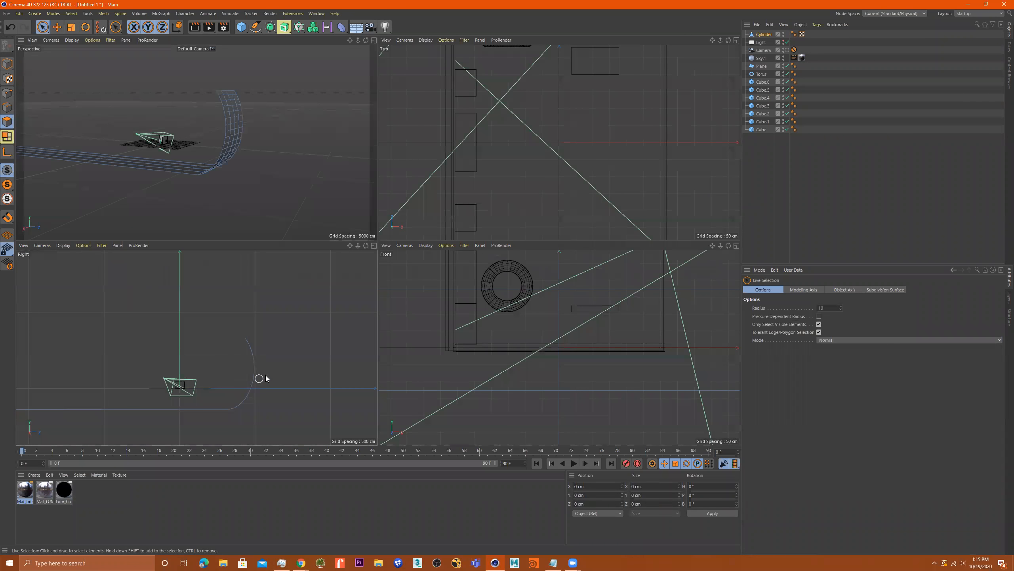
middle_click_drag(316, 372, 346, 344, "alt")
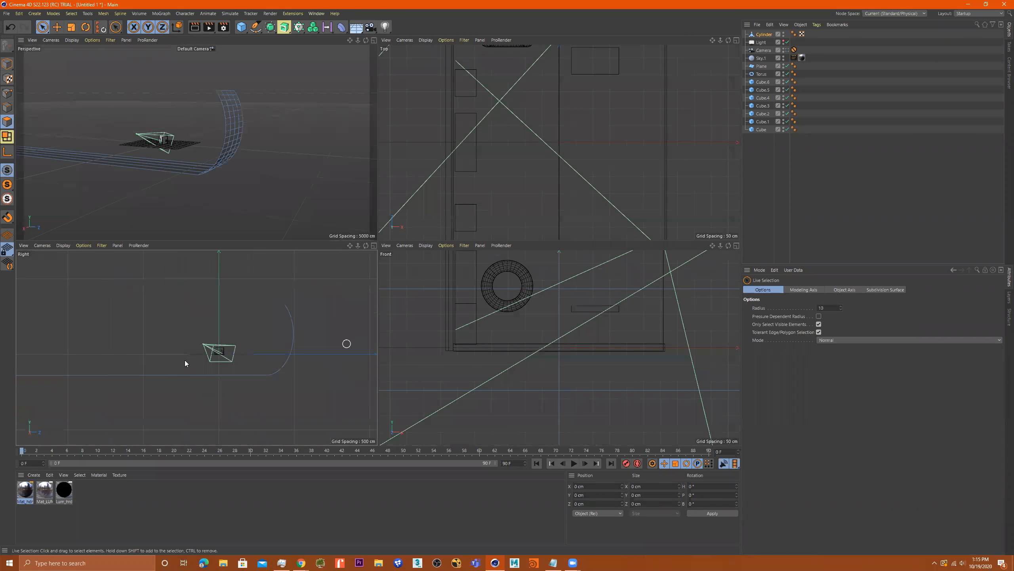
left_click(7, 65)
left_click(263, 299)
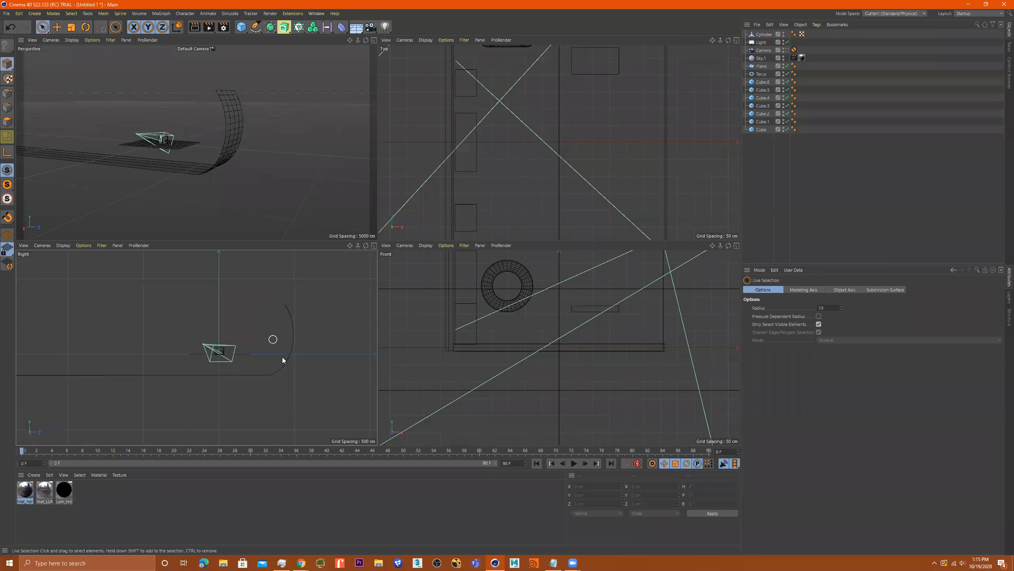
left_click(280, 373)
left_click_drag(266, 300, 263, 279)
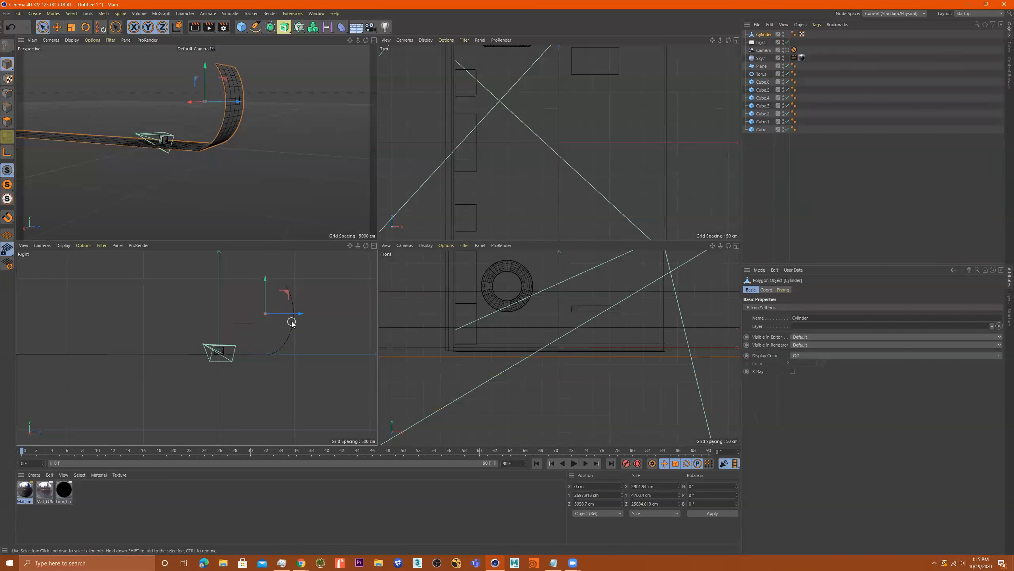
- Move the backdrop away from the room to about Z 7588 cm
left_click_drag(306, 315, 370, 320)
middle_click(271, 154)
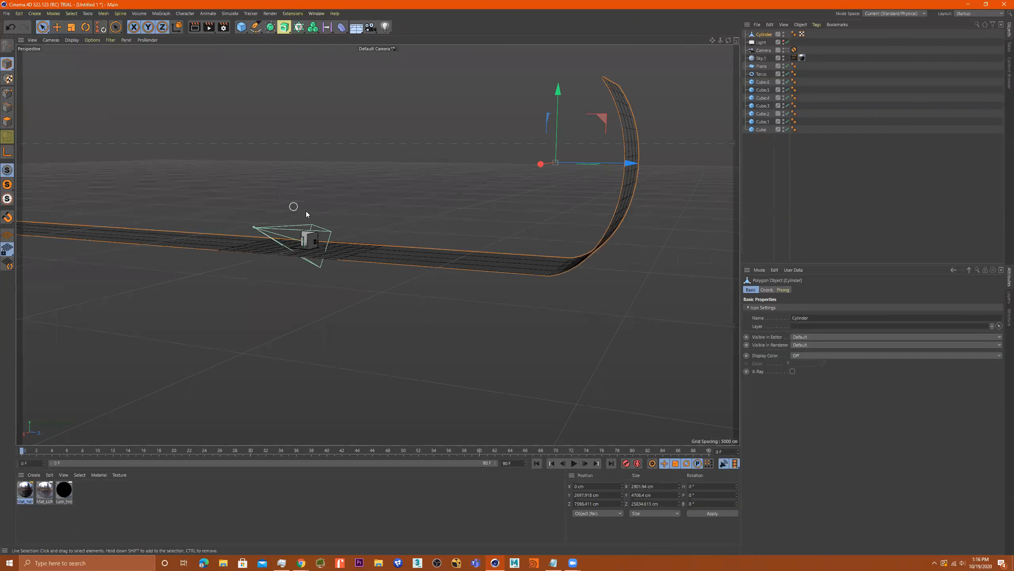
scroll(403, 230, "up", 5)
mouse_move(392, 226)
left_mouse_down("alt")
mouse_move(351, 204)
mouse_move(544, 142)
left_mouse_up("alt")
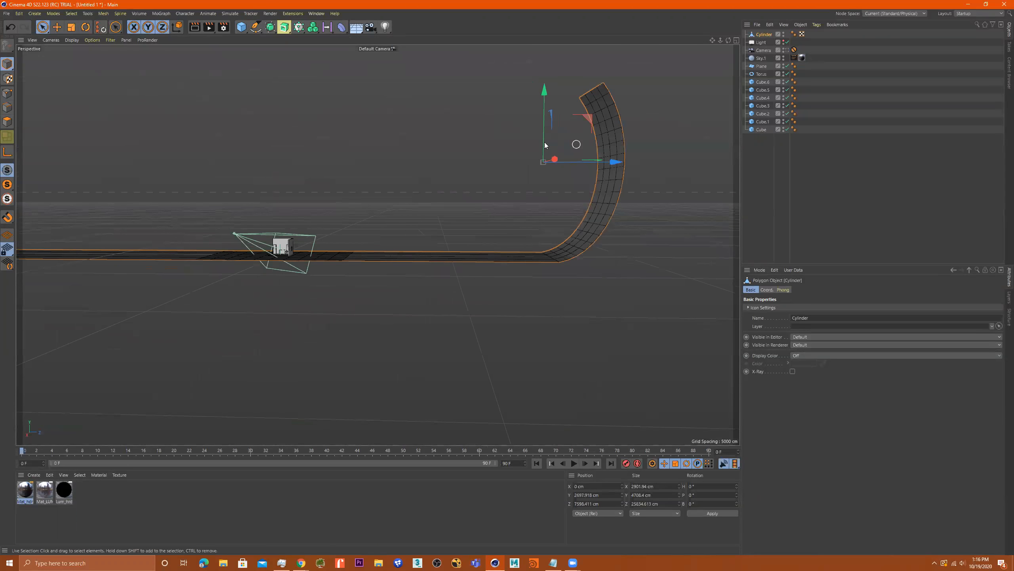
middle_click(486, 219)
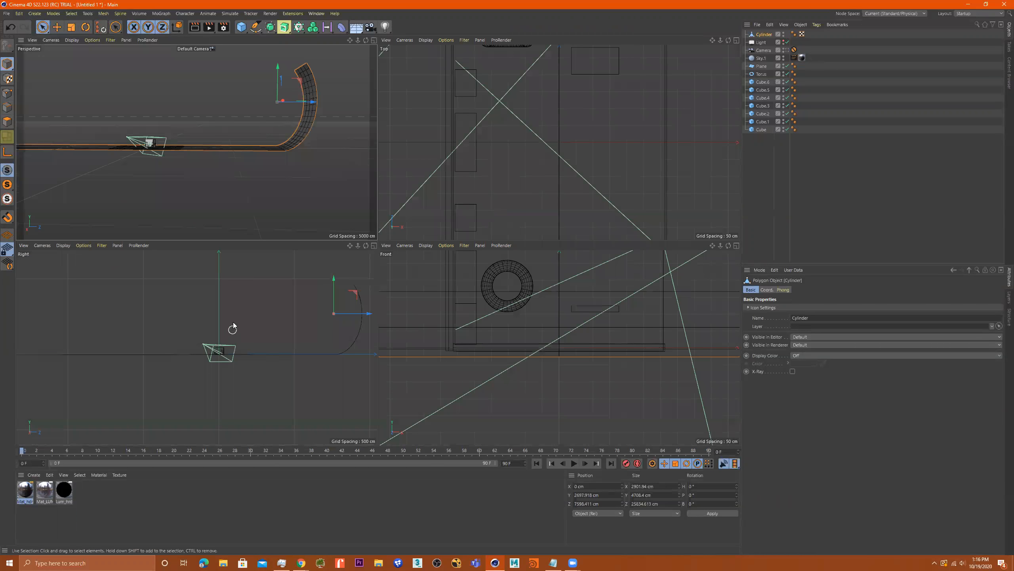
middle_click(296, 323)
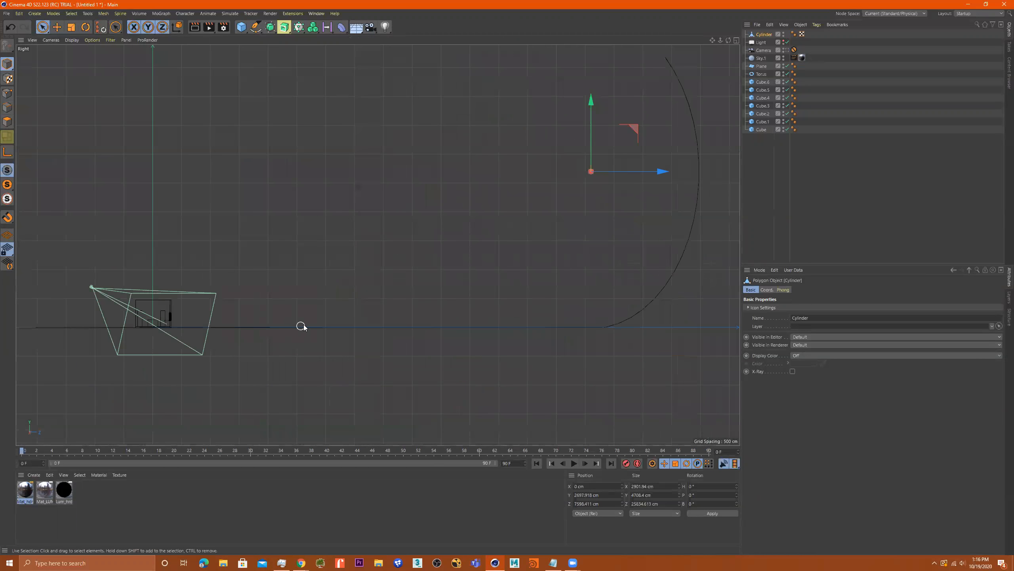
middle_click_drag(650, 130, 574, 140, "alt")
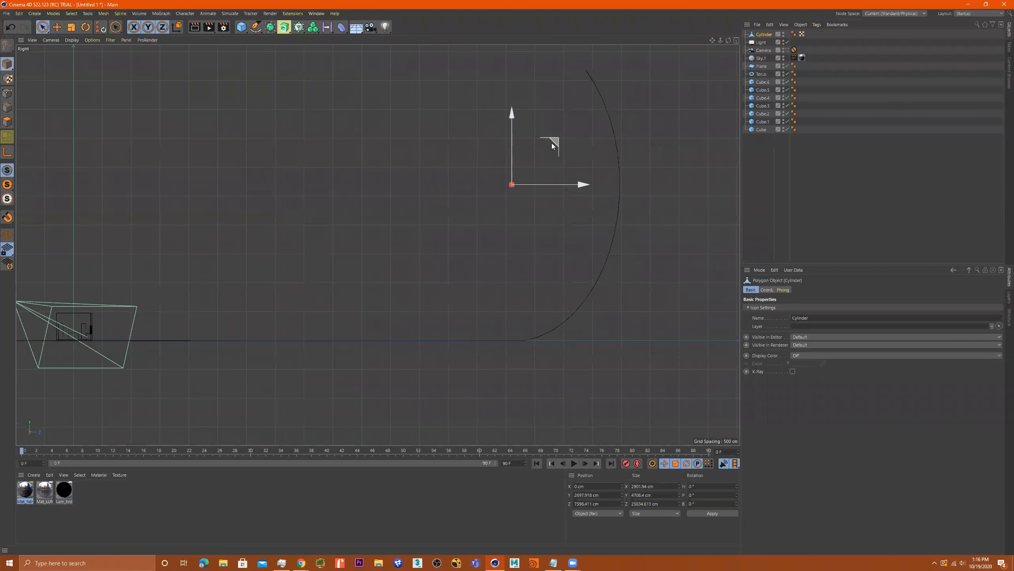
key("r")
left_click_drag(548, 161, 576, 183)
key("ctrl+z")
- Lower the backdrop's object axis to floor level and scale the backdrop uniformly to about 3459 cm wide and 5612 cm high
key("e")
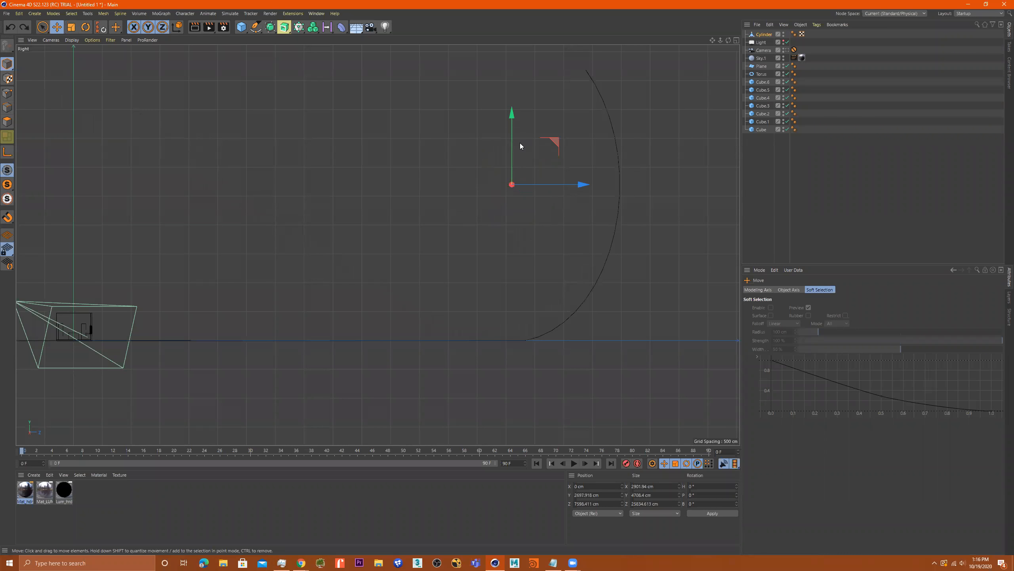
left_click_drag(514, 116, 503, 272)
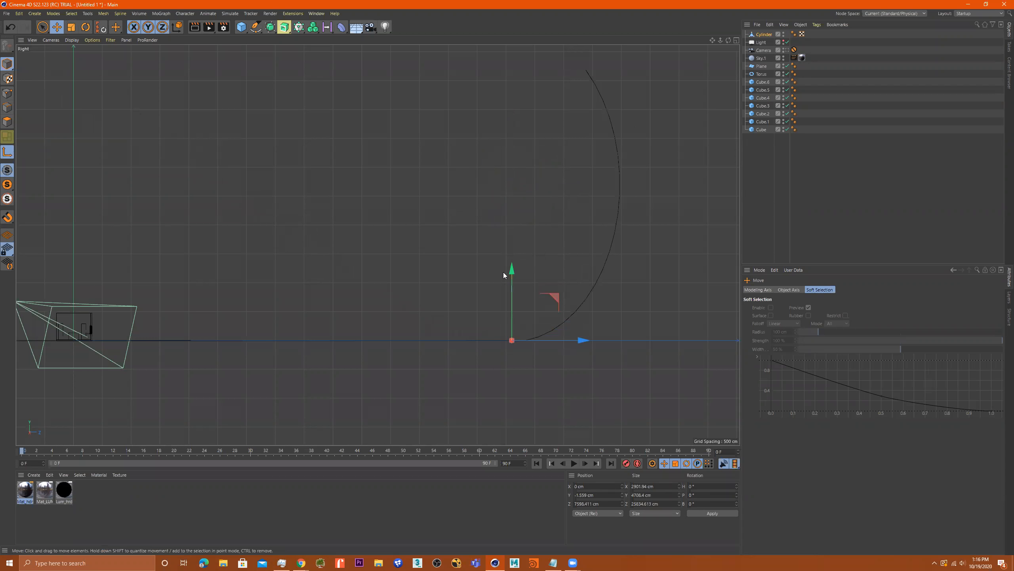
key("t")
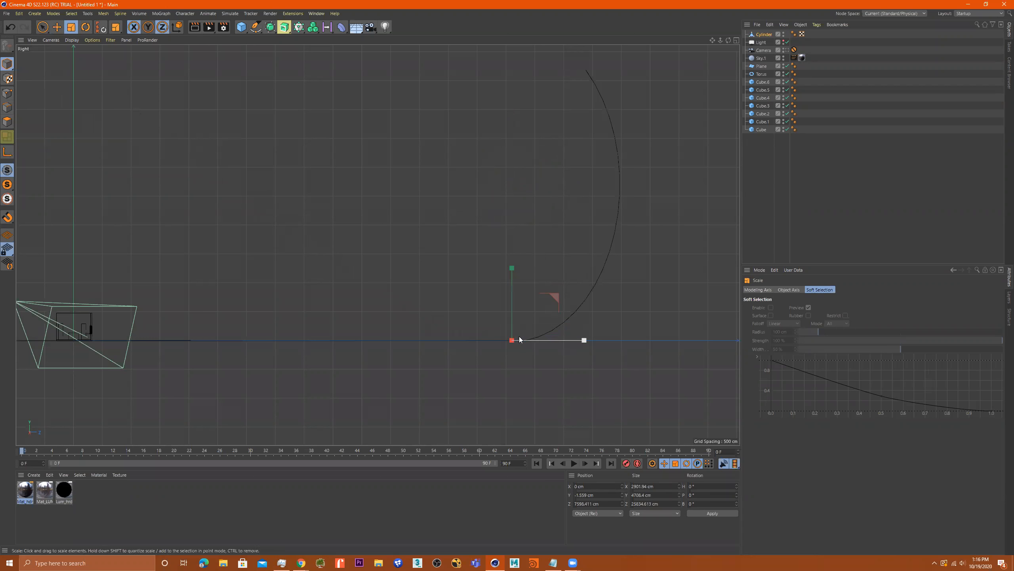
left_click_drag(547, 295, 599, 240)
middle_click(571, 240)
middle_click(298, 151)
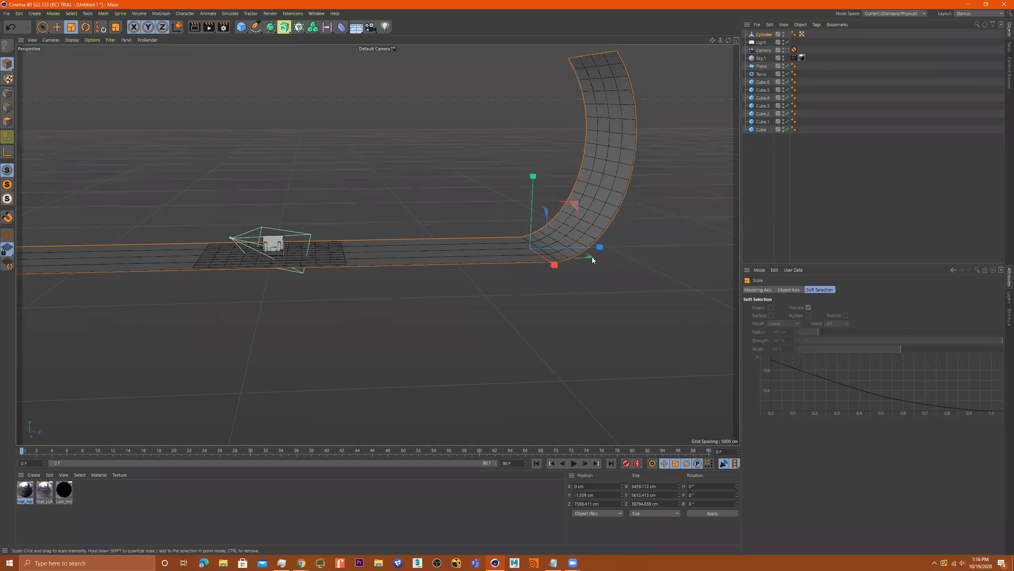
- Enlarge the backdrop to about 28471 cm wide and 12123 cm high so it spreads well past both sides of the room
left_click_drag(604, 287, 699, 266)
scroll(377, 244, "down", 4)
mouse_move(378, 244)
left_mouse_down("alt")
mouse_move(500, 318)
mouse_move(422, 244)
mouse_move(624, 277)
left_mouse_up("alt")
left_click_drag(331, 238, 330, 231, "alt")
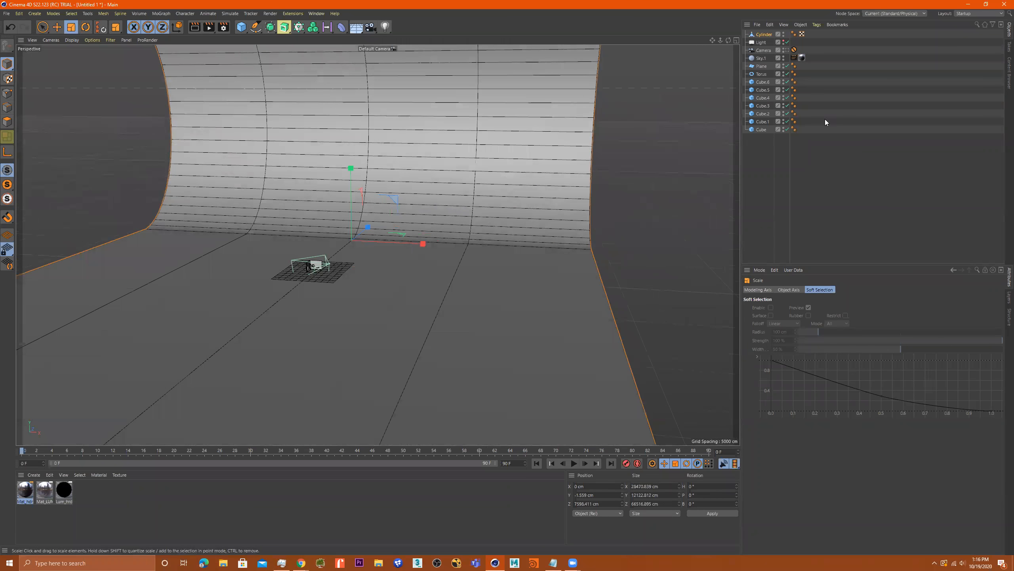
- Rotate the backdrop's heading to about 46.2° and place it behind the room at about X -8385 cm, Z 7832 cm
right_click_drag(352, 208, 318, 207, "alt")
left_click_drag(365, 201, 301, 212, "alt")
key("e")
left_click_drag(386, 216, 446, 219)
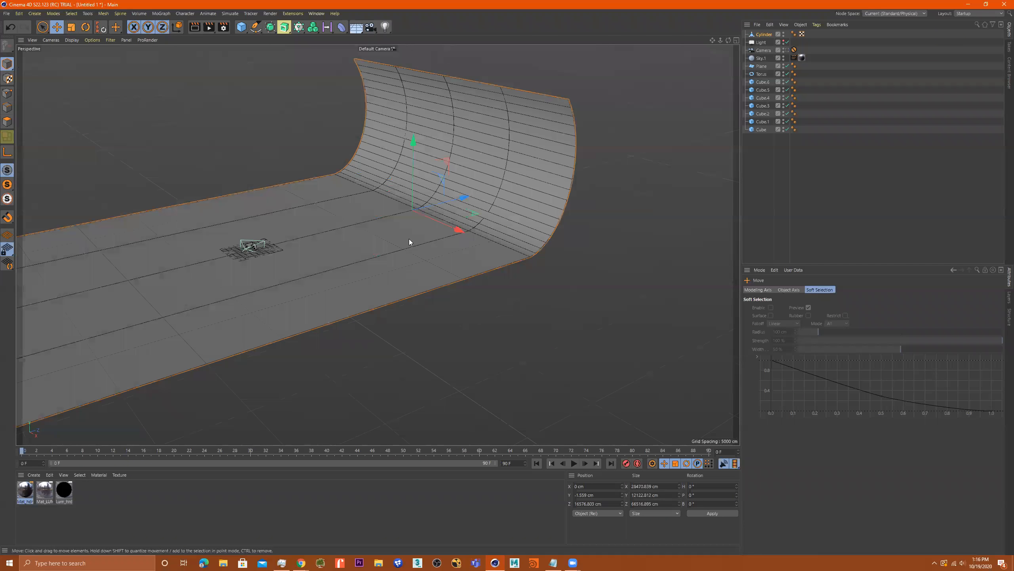
key("r")
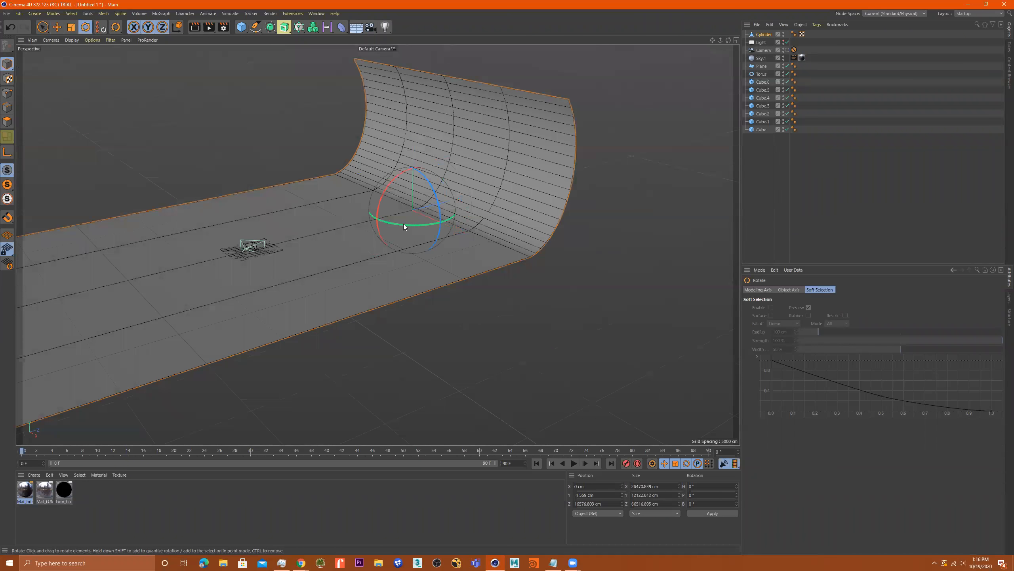
left_click_drag(363, 231, 336, 189, "alt")
key("e")
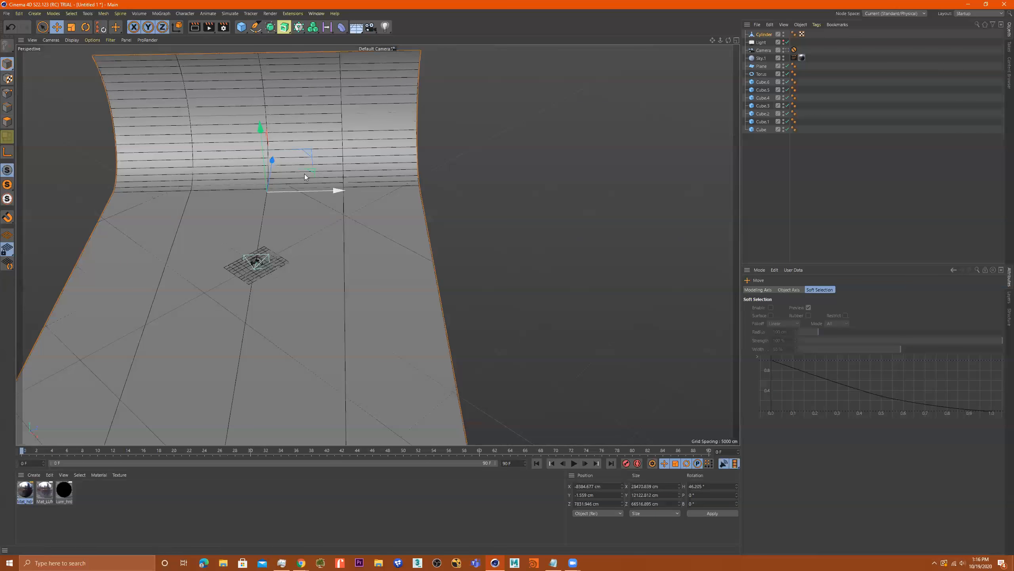
- Look through the scene camera and delete the cylinder backdrop from the scene
left_click(788, 50)
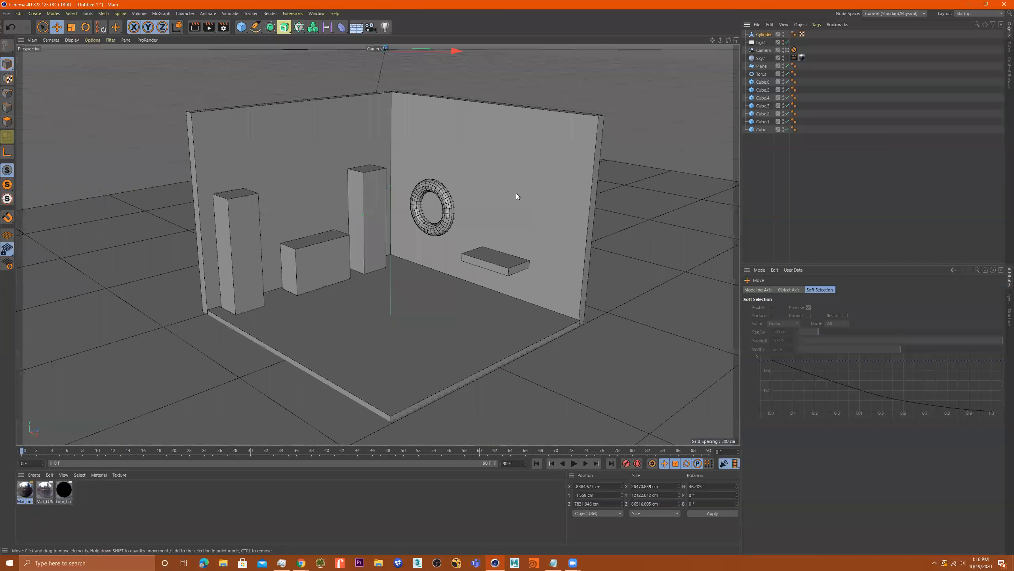
left_click(795, 50)
key("Delete")
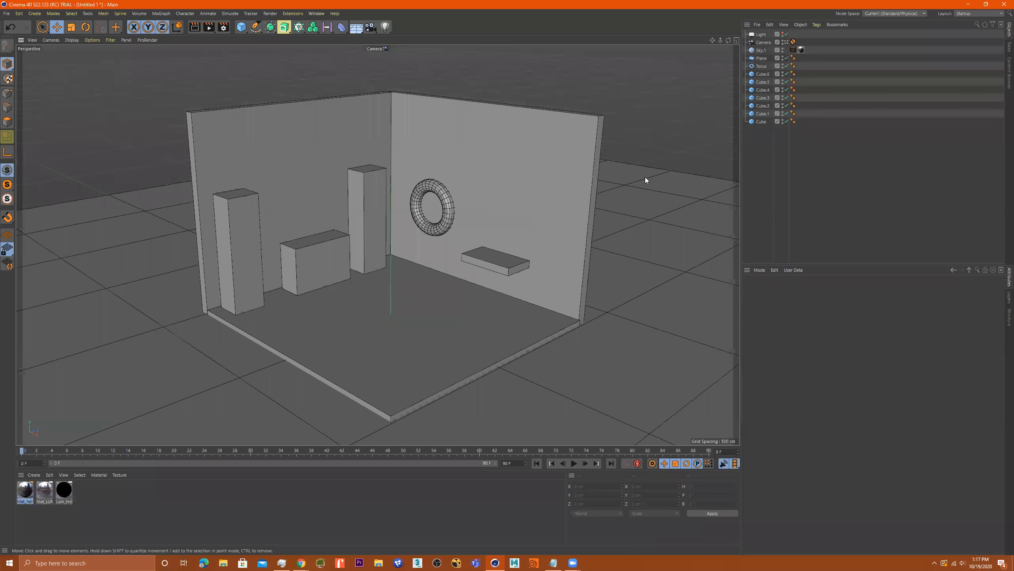
- Undo the cylinder backdrop's deletion, then unlock the camera's protection tag on all axes and reframe the room from lower and farther back
key("ctrl+z")
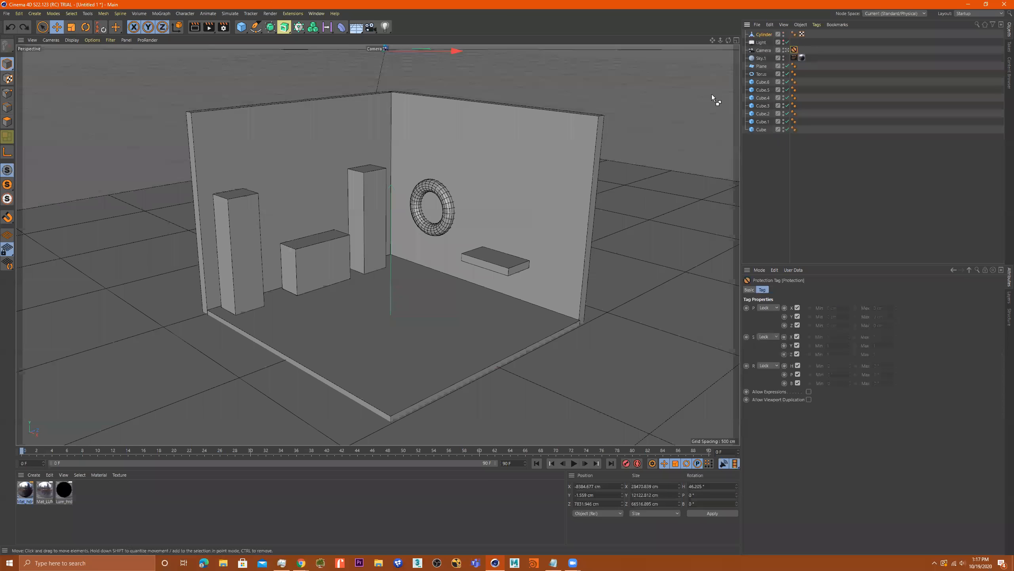
left_click(793, 49)
left_click(798, 383)
left_click_drag(376, 224, 371, 196, "alt")
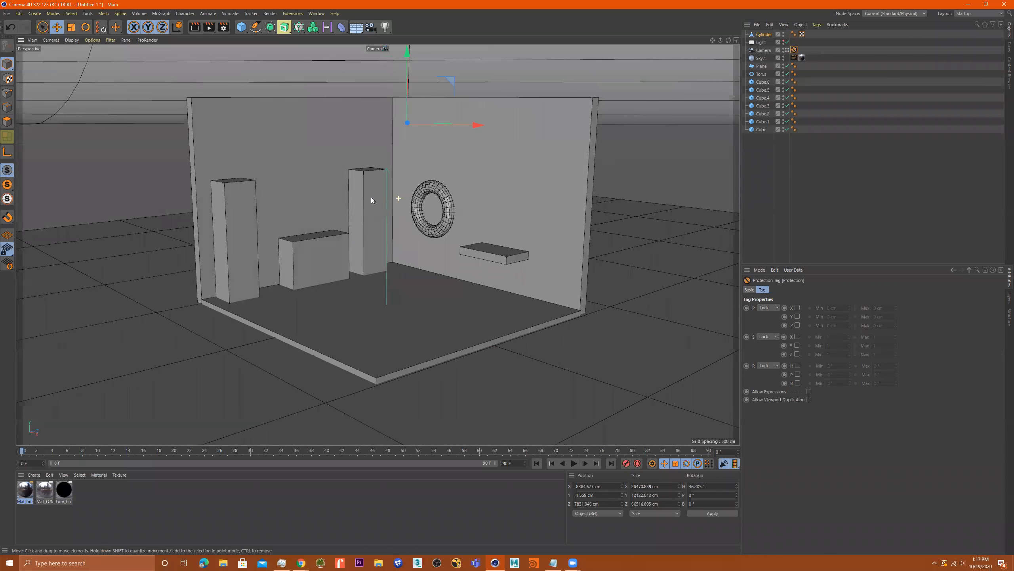
right_click_drag(371, 197, 363, 192, "alt")
left_click_drag(363, 194, 395, 180, "alt")
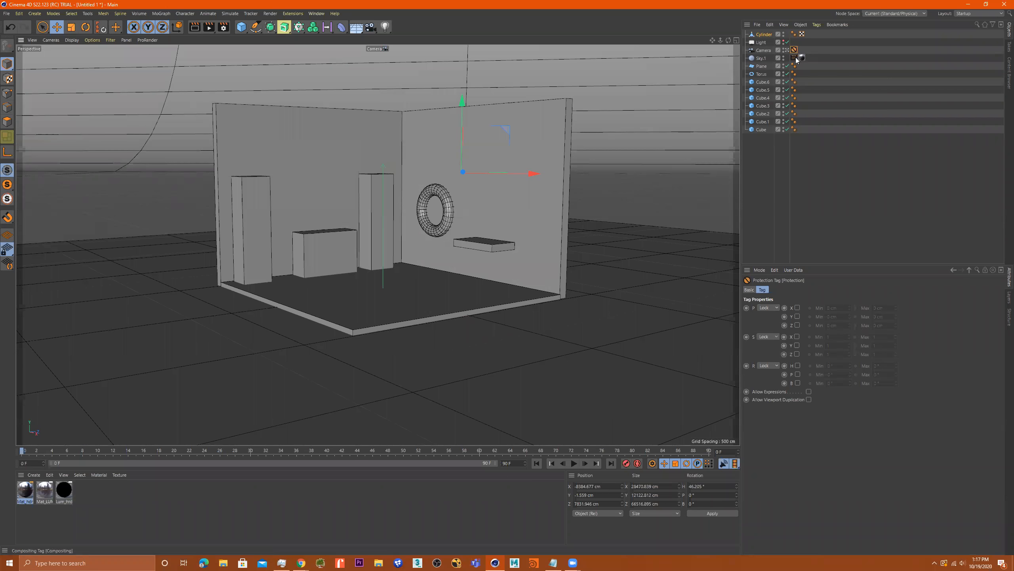
- Lock the camera's position, scale and rotation on all axes and render the reframed scene to the Picture Viewer
left_click(797, 308)
left_click(797, 316)
left_click(797, 324)
left_click(797, 354)
left_click(798, 365)
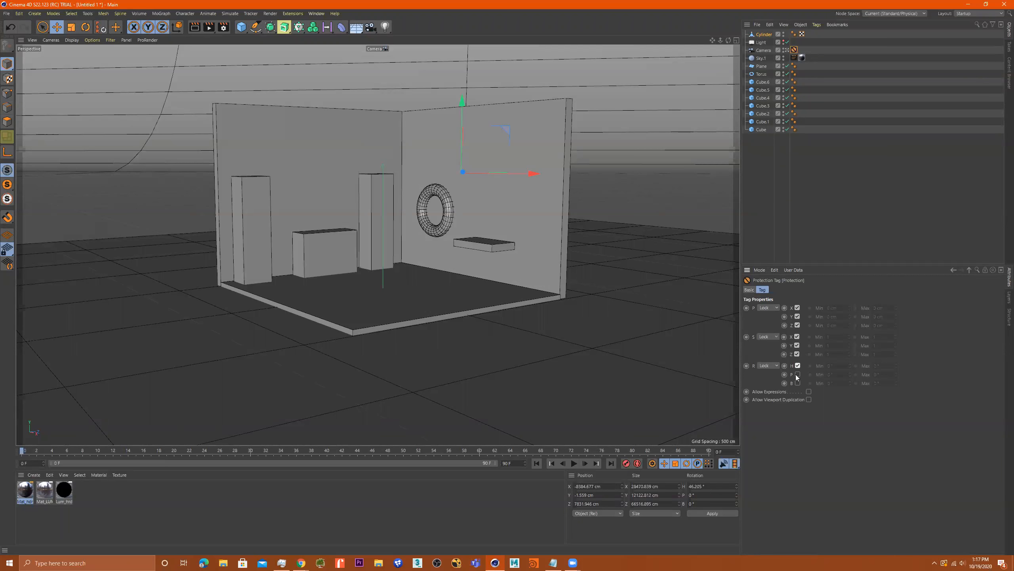
left_click(798, 383)
left_click(209, 27)
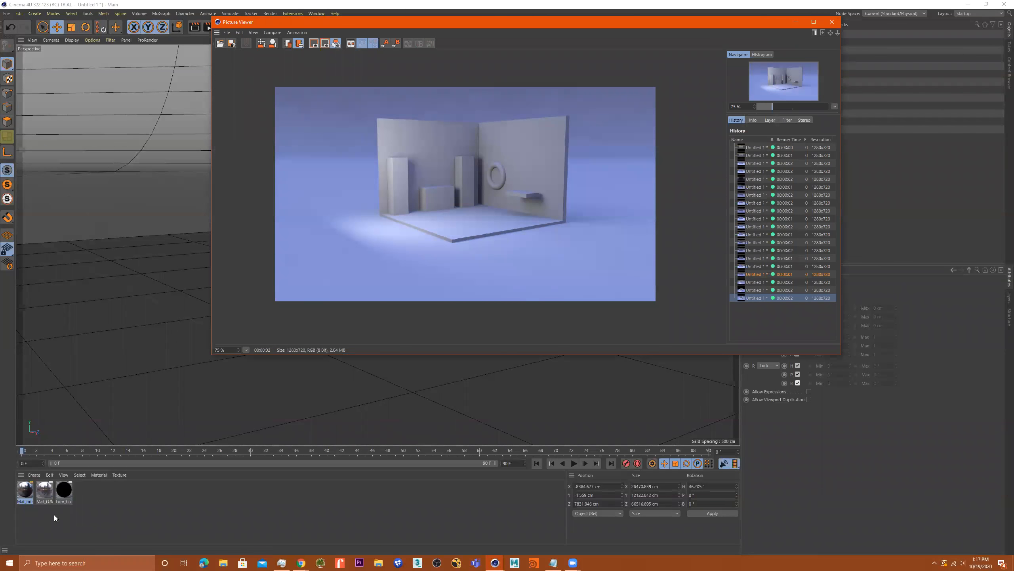
- Create a new default material and review its reflectance settings in the Material Editor
left_click(38, 475)
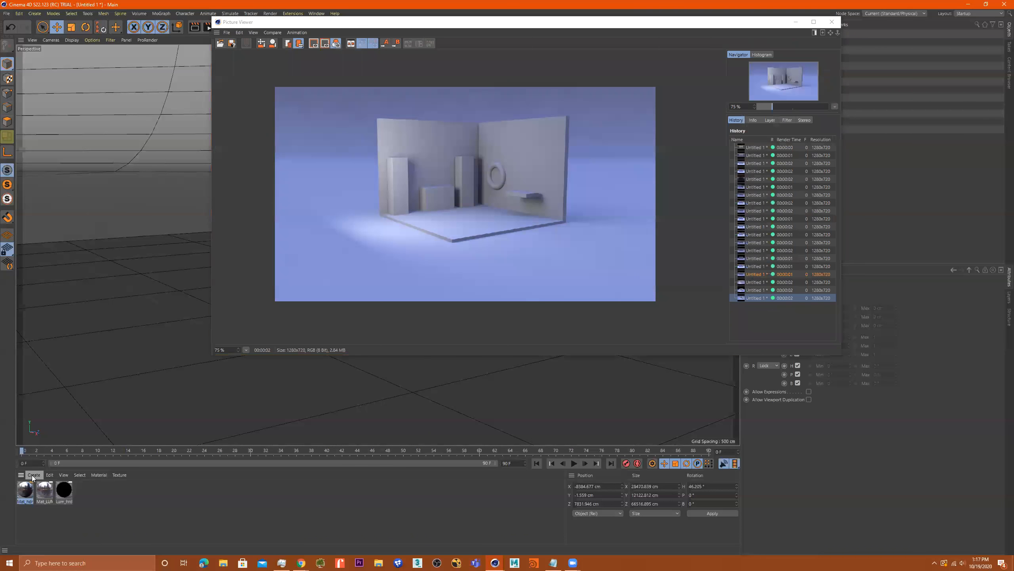
left_click(39, 477)
left_click(36, 475)
left_click(36, 475)
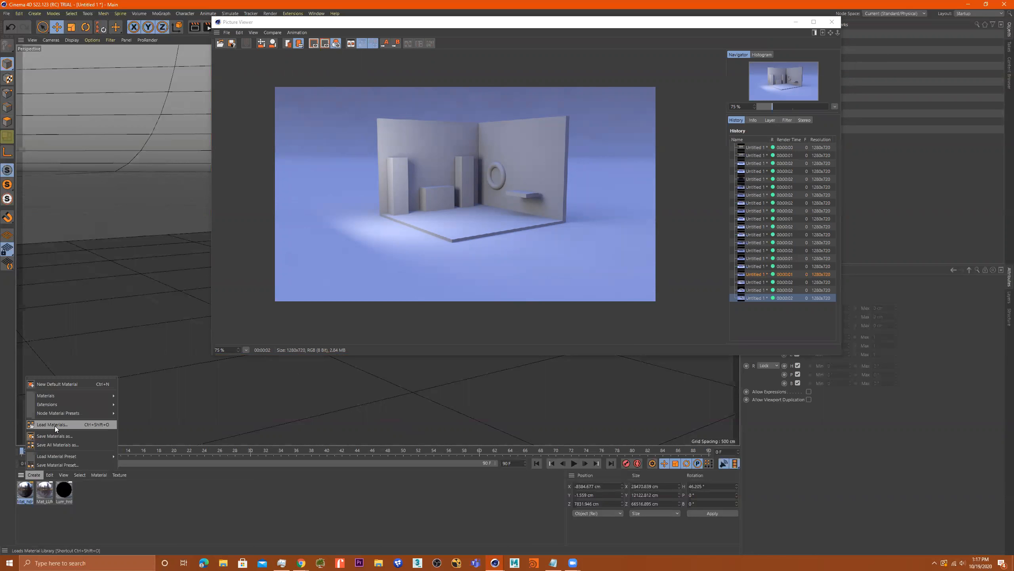
mouse_move(57, 413)
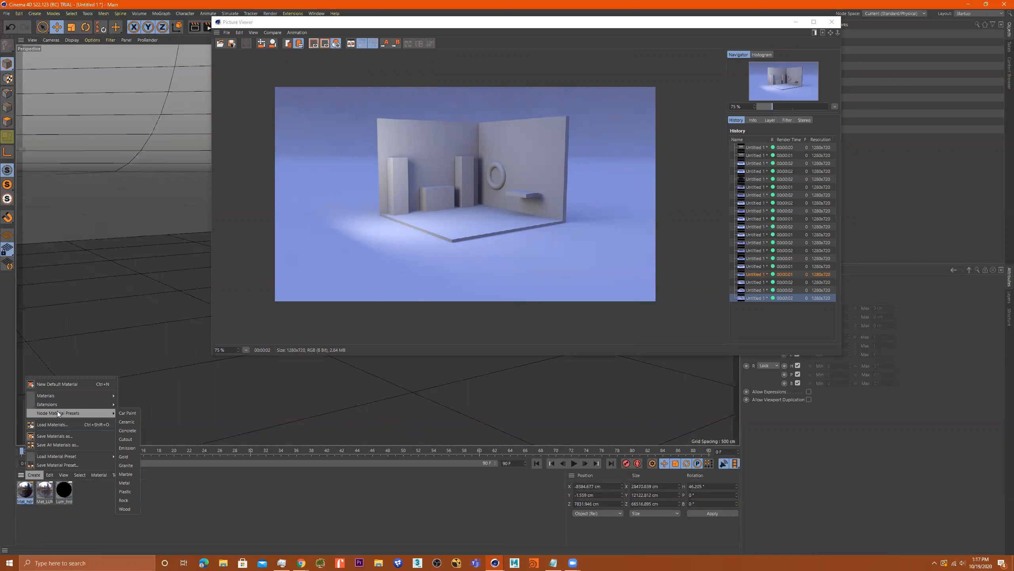
left_click(132, 413)
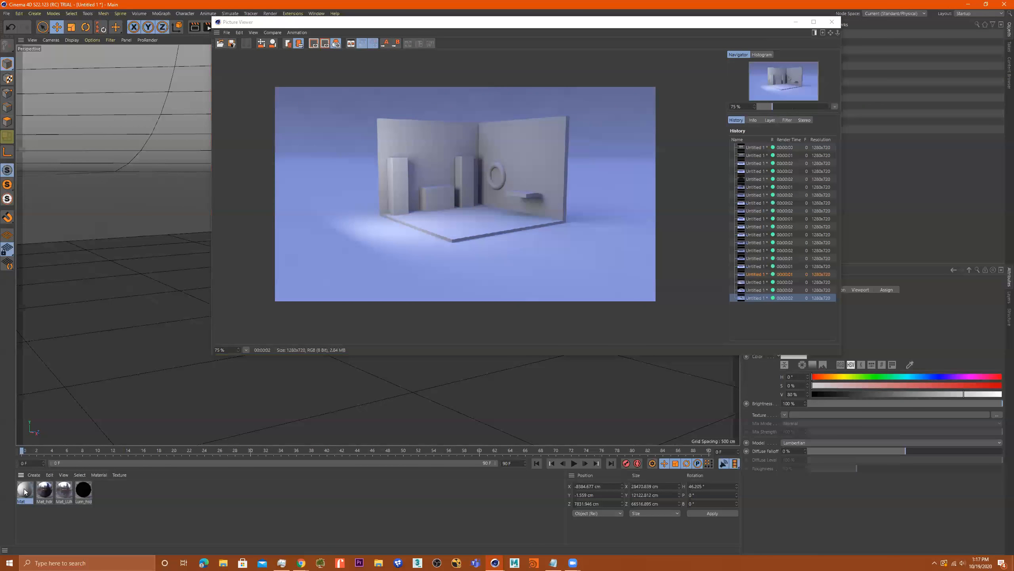
double_click(25, 489)
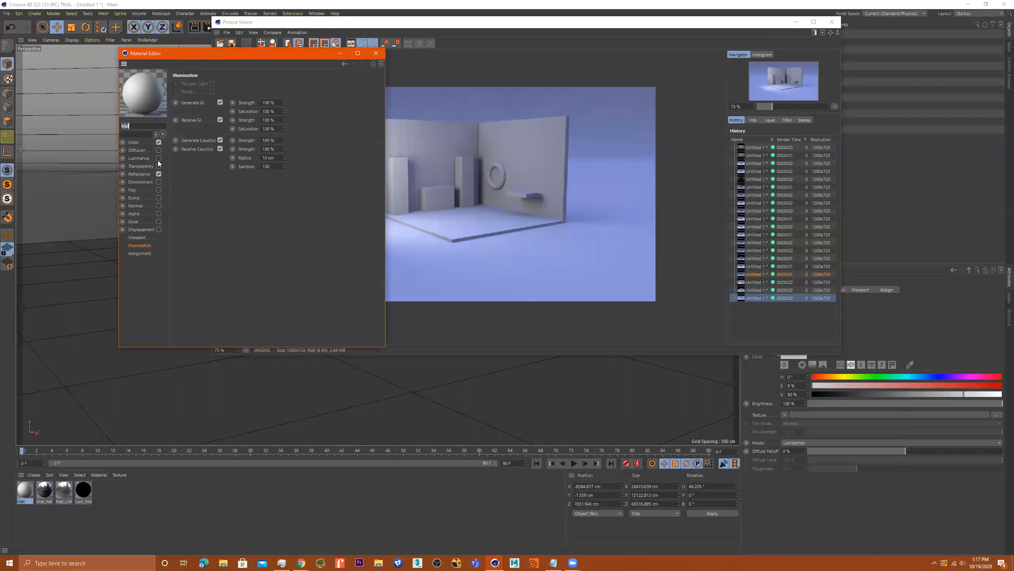
left_click(138, 174)
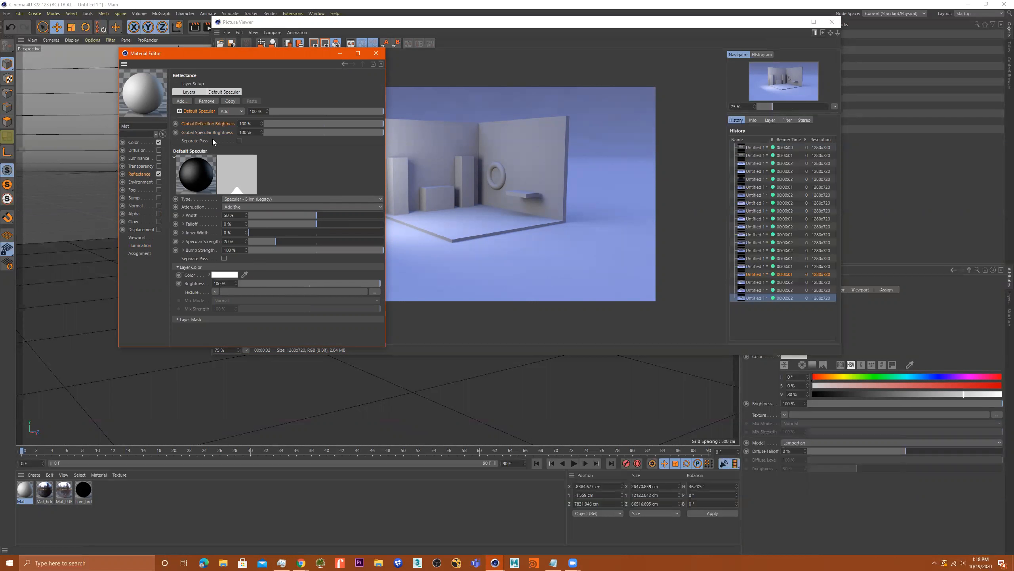
left_click(376, 53)
- Create a Car Paint node material and apply it to the cylinder backdrop behind the room
left_click(34, 475)
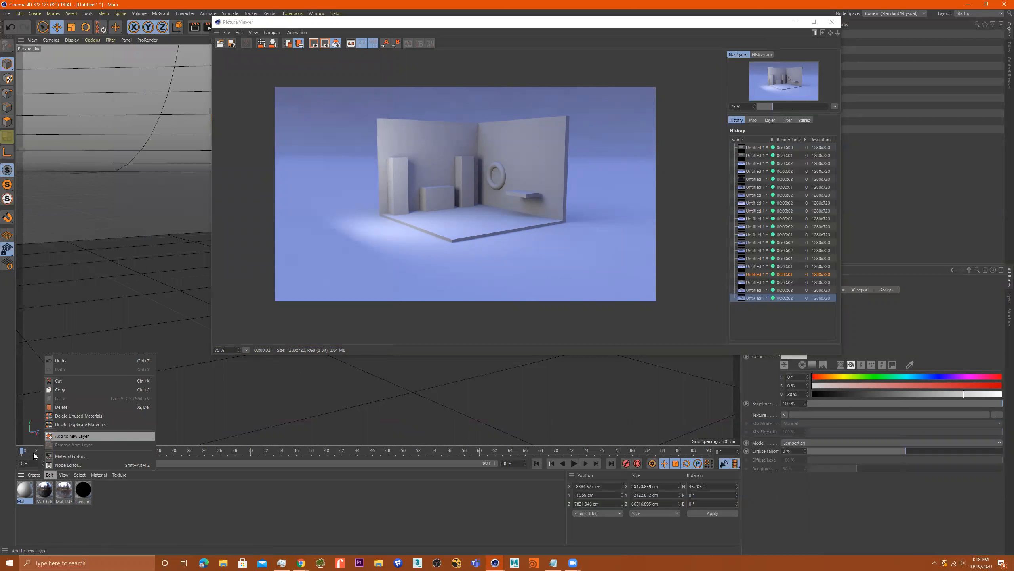
mouse_move(65, 408)
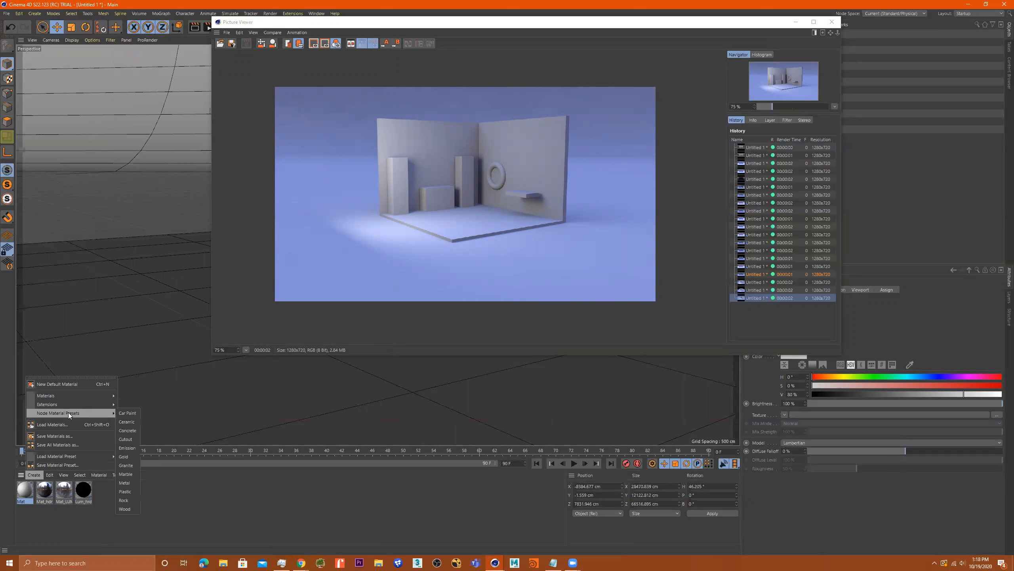
left_click(128, 413)
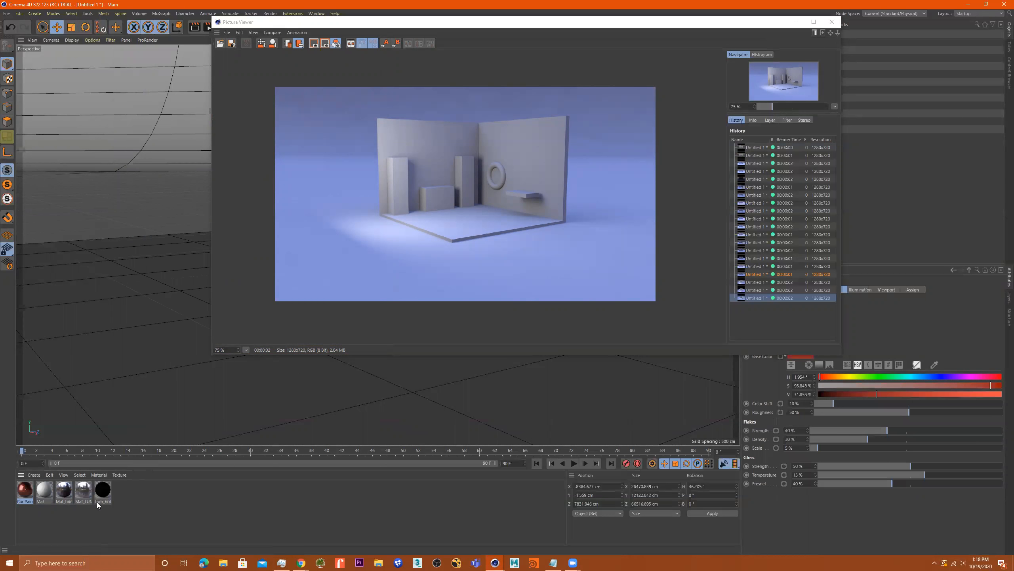
left_click_drag(26, 491, 124, 120)
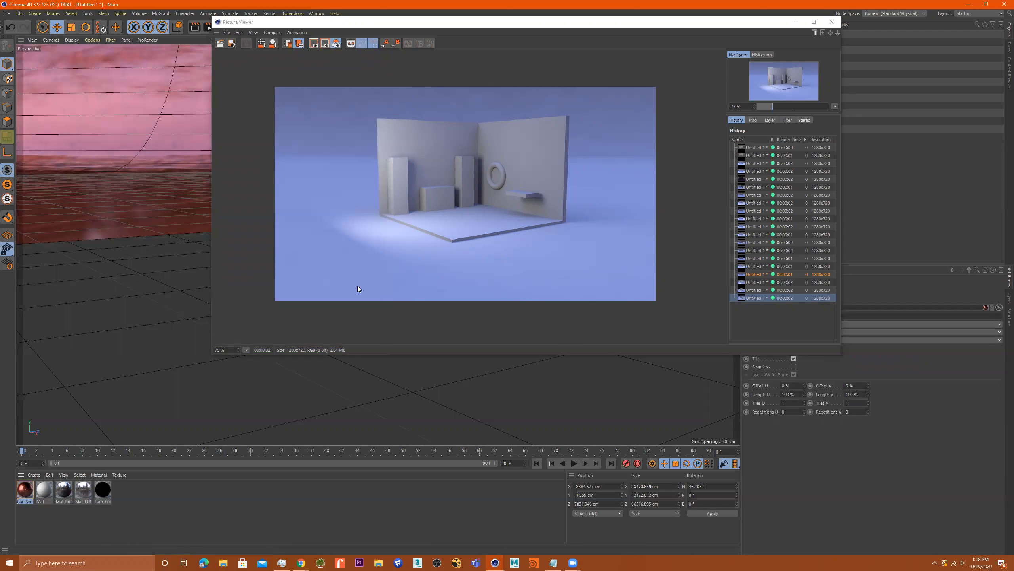
- Set the Car Paint material's flakes strength to 0% and its base color shift to 0%
left_click(25, 492)
double_click(26, 491)
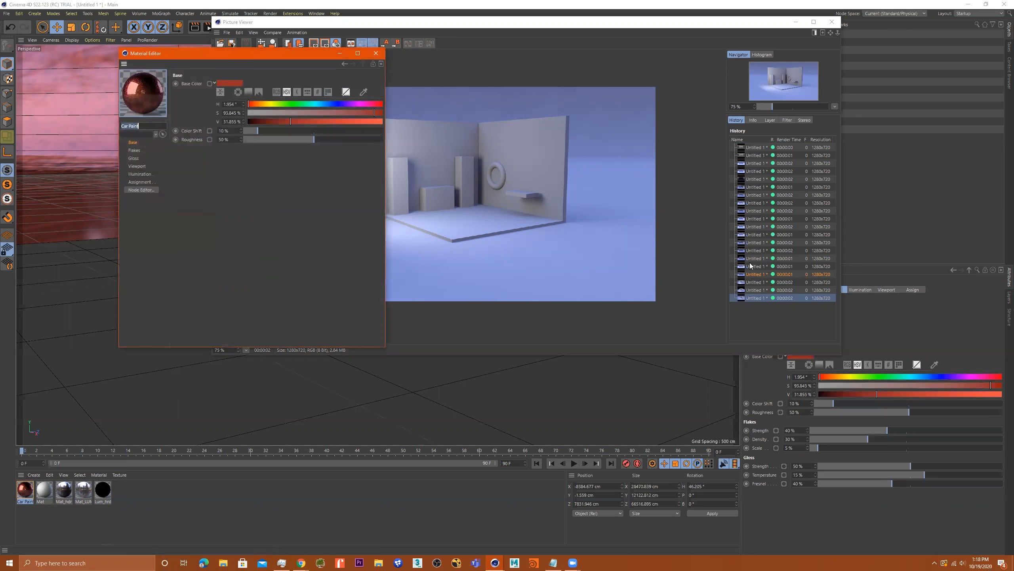
left_click(136, 151)
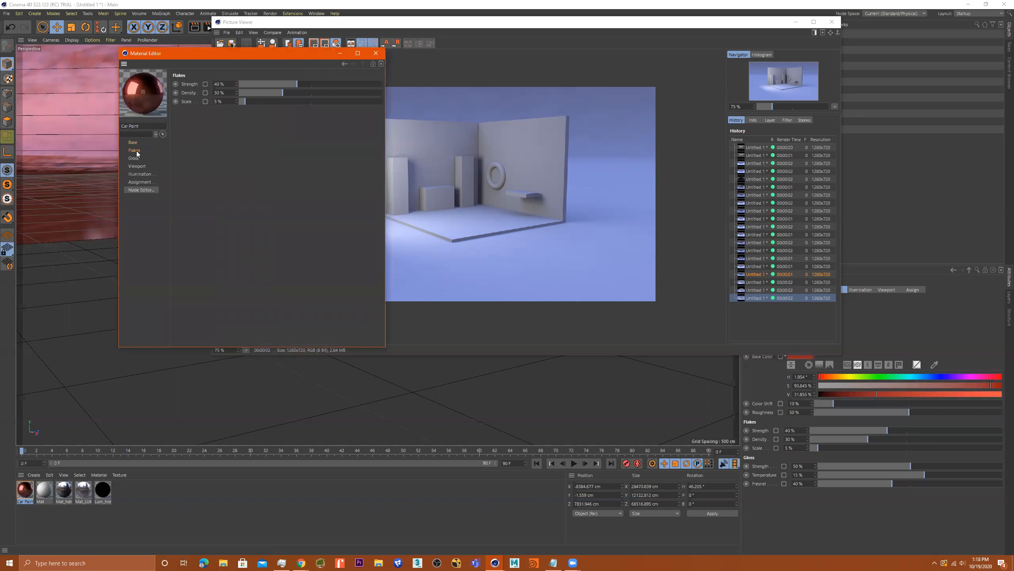
left_click_drag(279, 84, 258, 92)
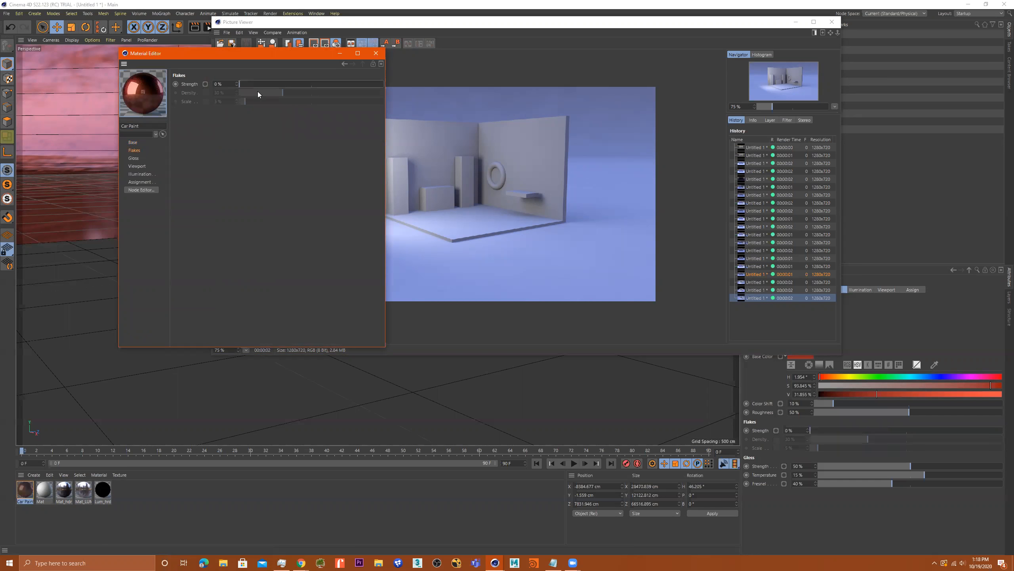
left_click(134, 158)
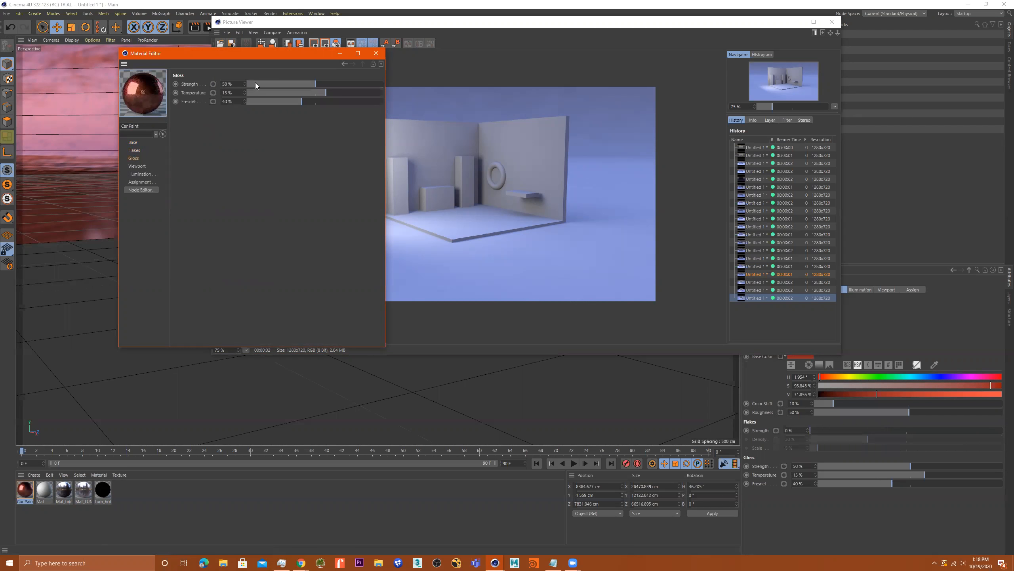
left_click(133, 142)
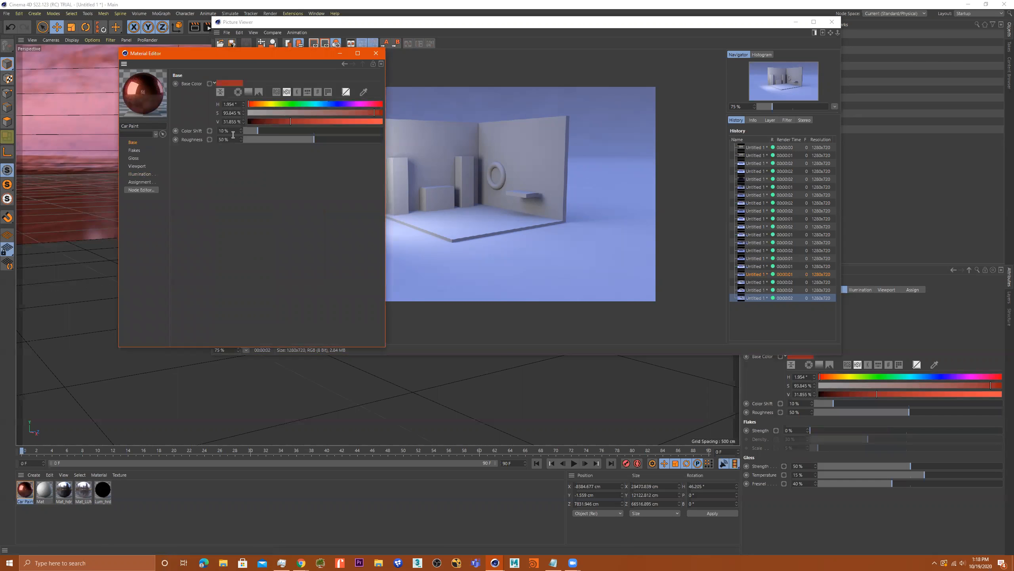
left_click_drag(257, 131, 241, 132)
- Render the scene with the Car Paint backdrop to the Picture Viewer, then stop the render and close the viewer
left_click(317, 24)
left_click_drag(318, 24, 290, 52)
left_click(212, 28)
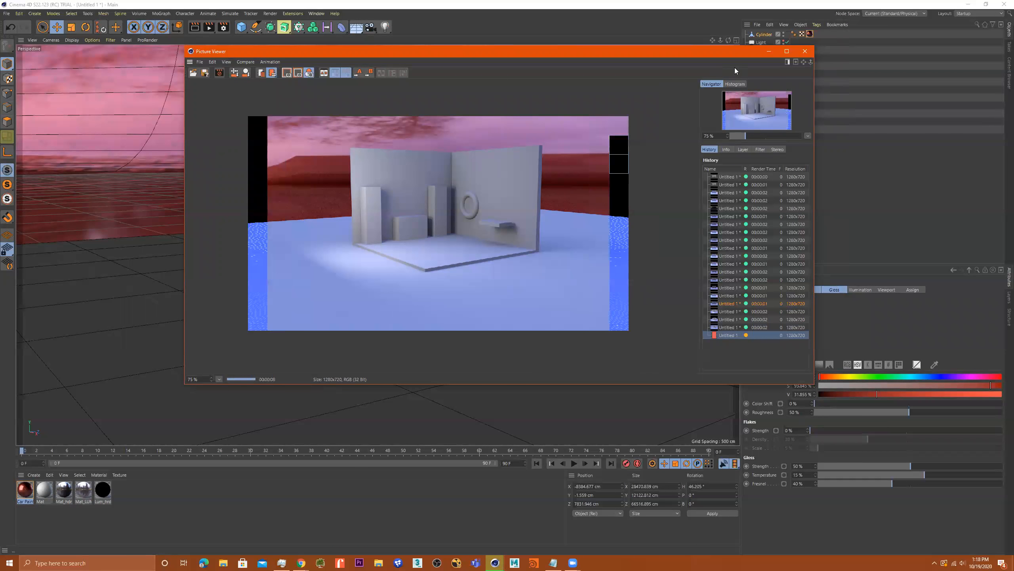
left_click(805, 51)
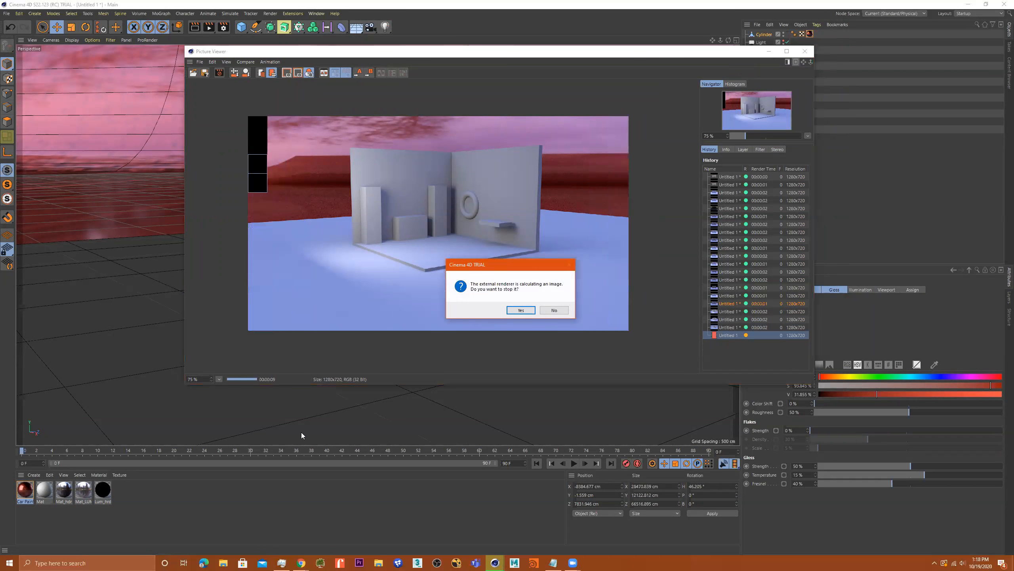
left_click(520, 310)
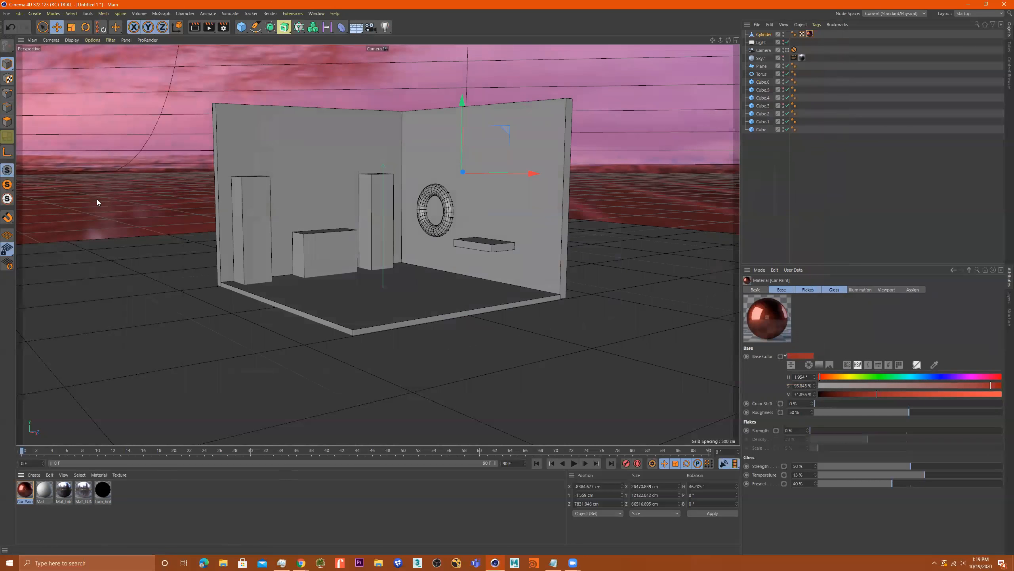
- Remove the Car Paint material from the cylinder backdrop and create another default material
left_click(810, 34)
key("Delete")
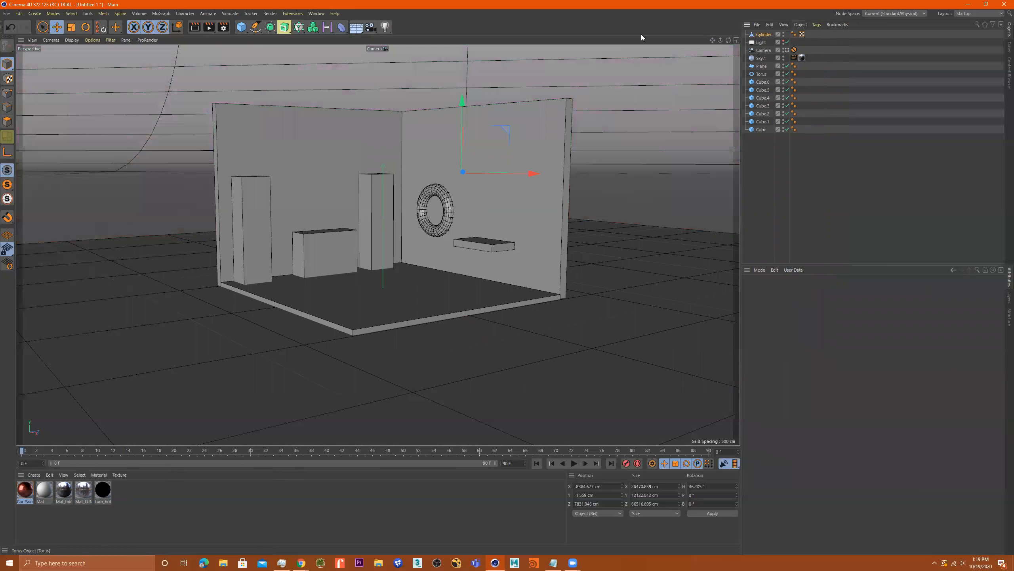
left_click(124, 486)
double_click(132, 495)
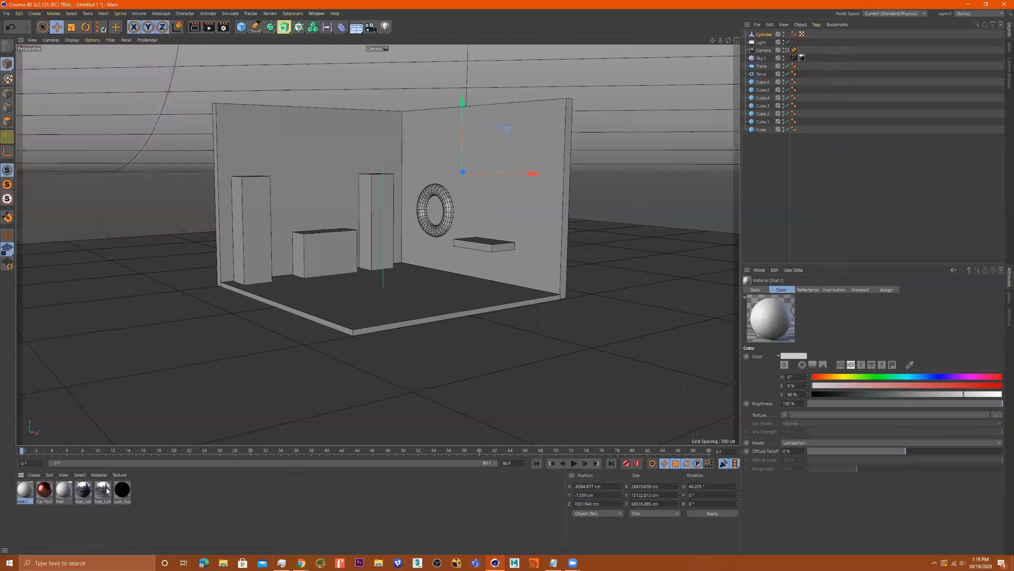
- Create a Plastic node material, apply it to the cylinder backdrop and render the scene to the Picture Viewer
left_click(34, 474)
mouse_move(90, 416)
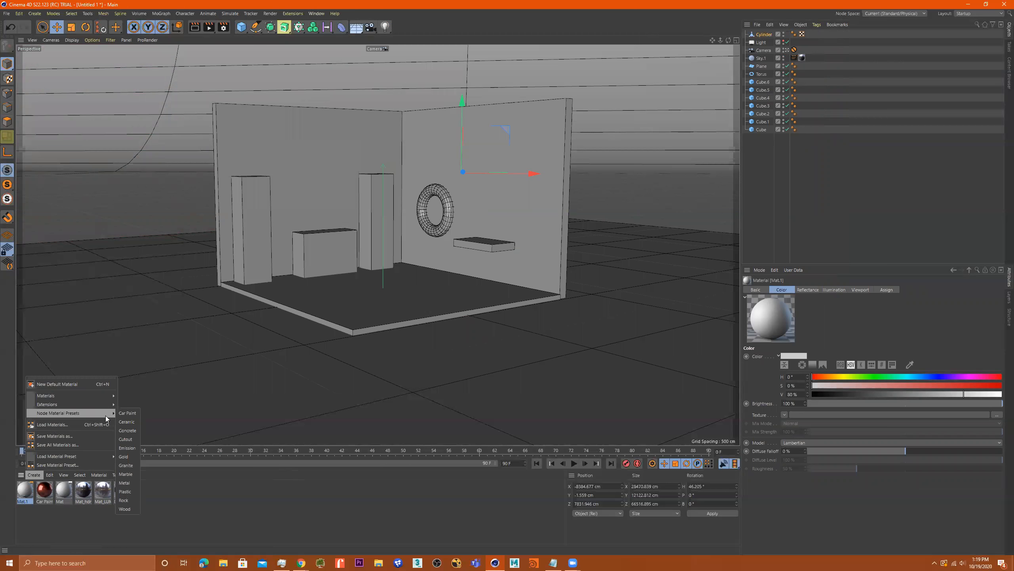
left_click(127, 491)
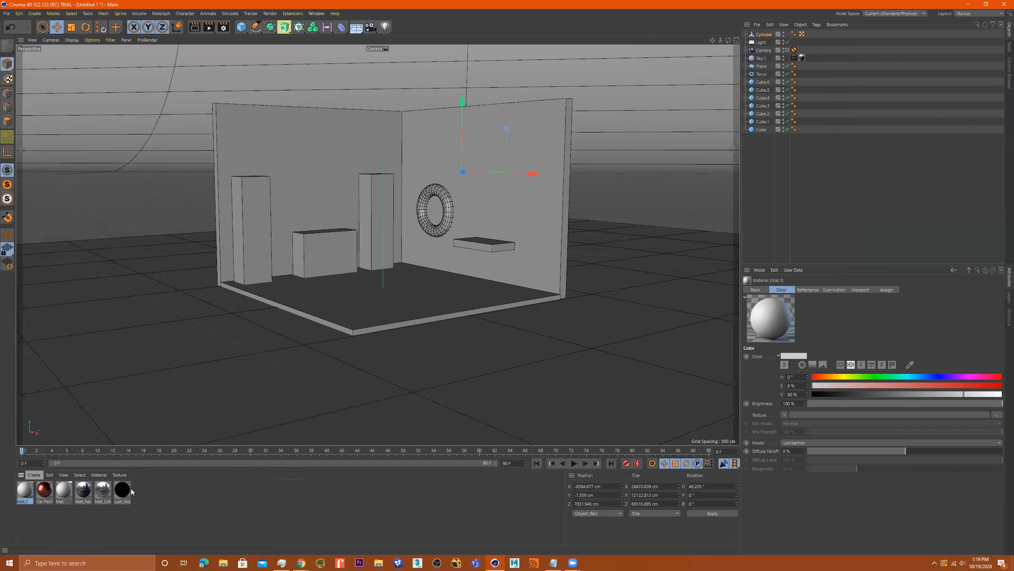
left_click_drag(25, 489, 127, 147)
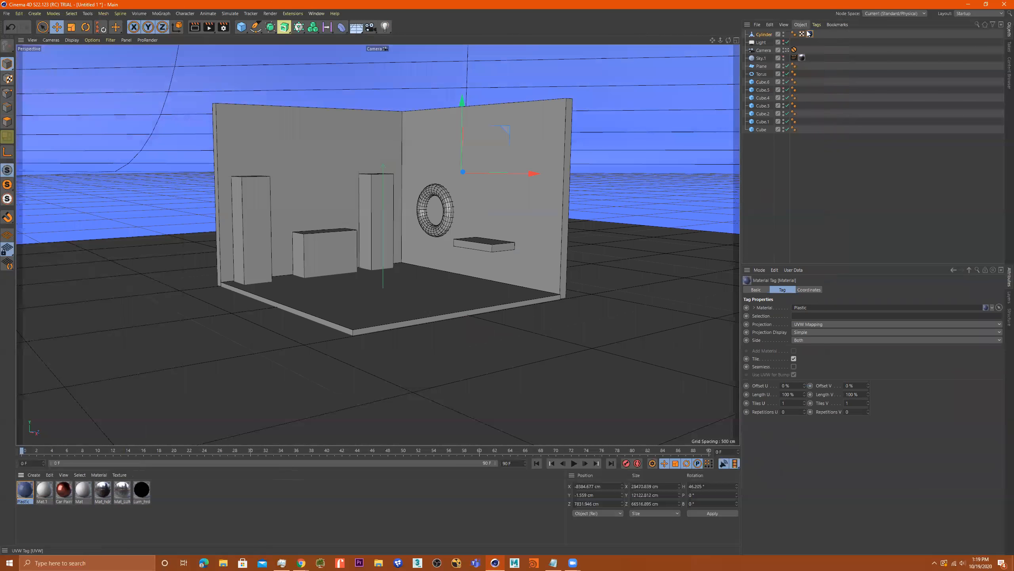
left_click(209, 27)
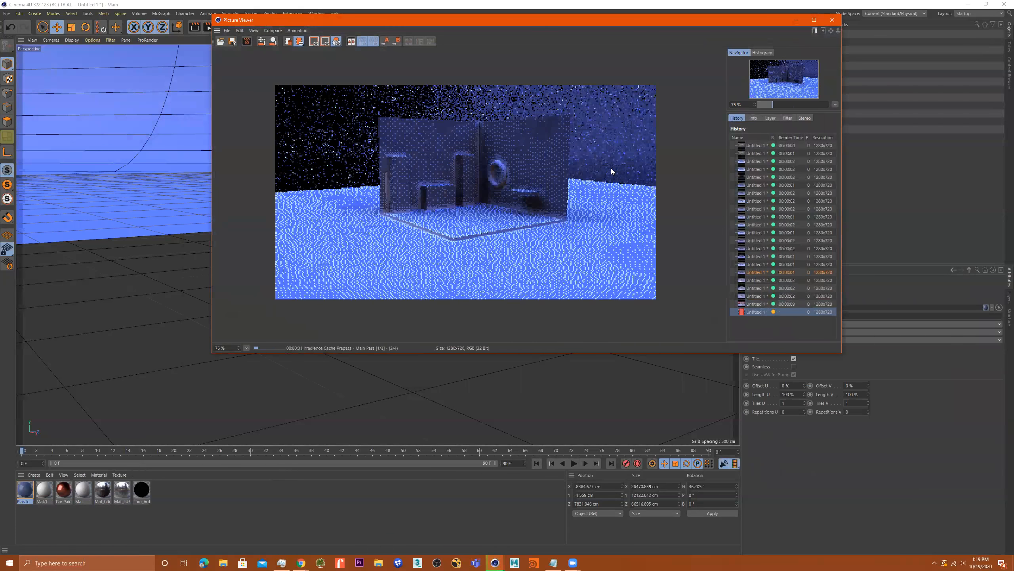